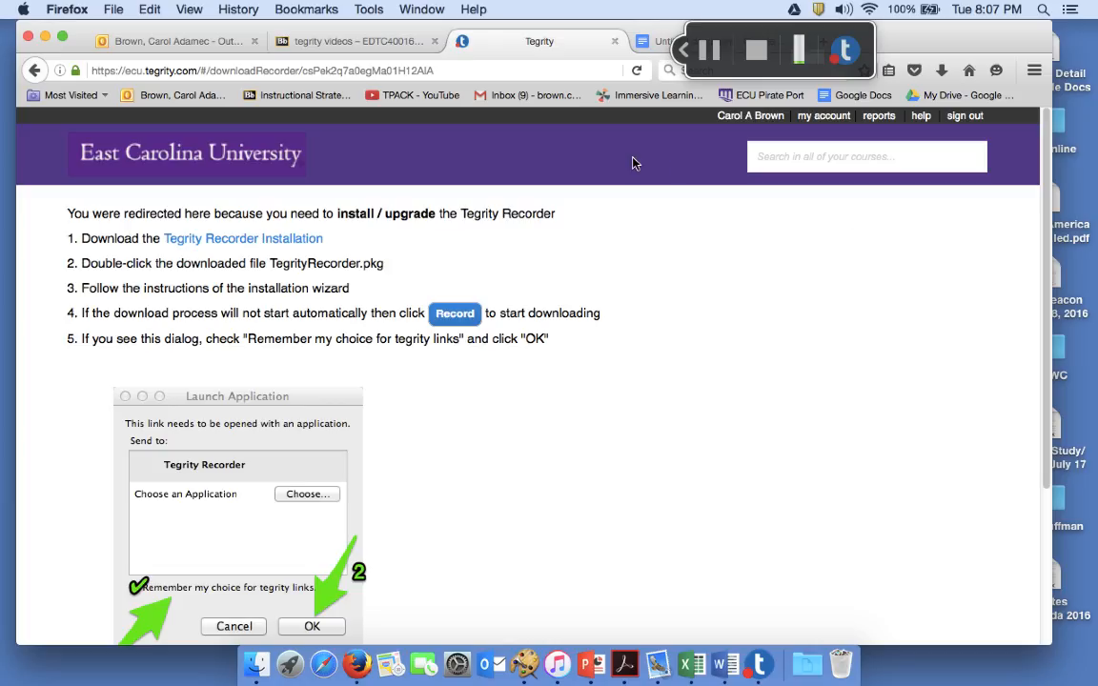
Go from the Tegrity recorder install page to Gmail using the Inbox bookmark
left_click(565, 100)
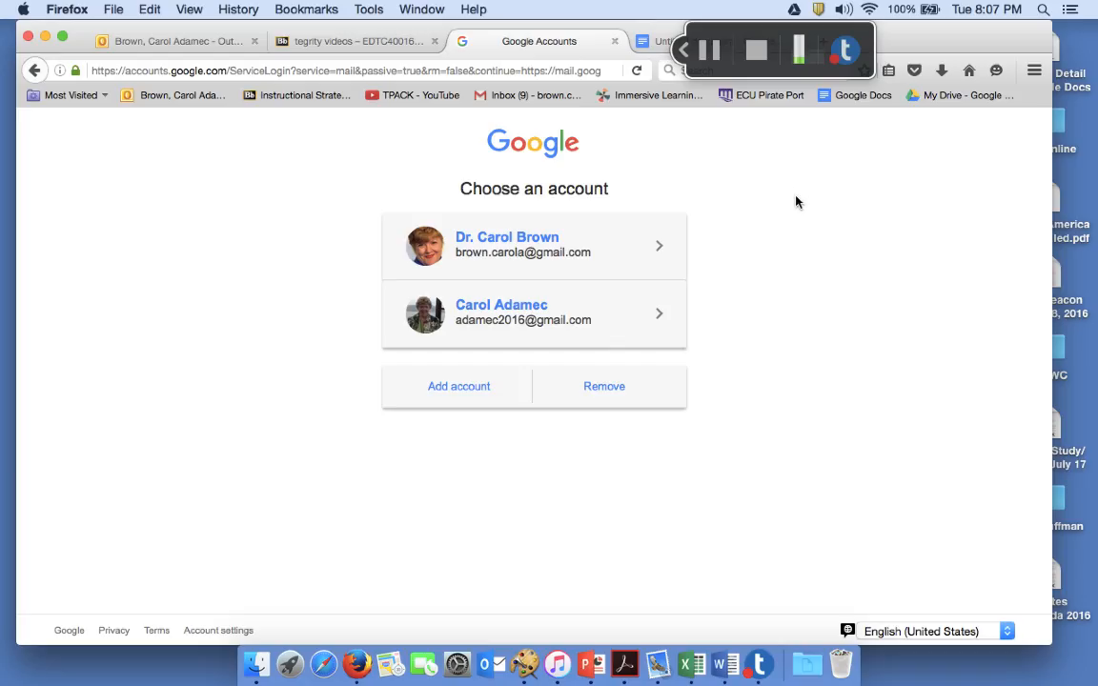
left_click(516, 241)
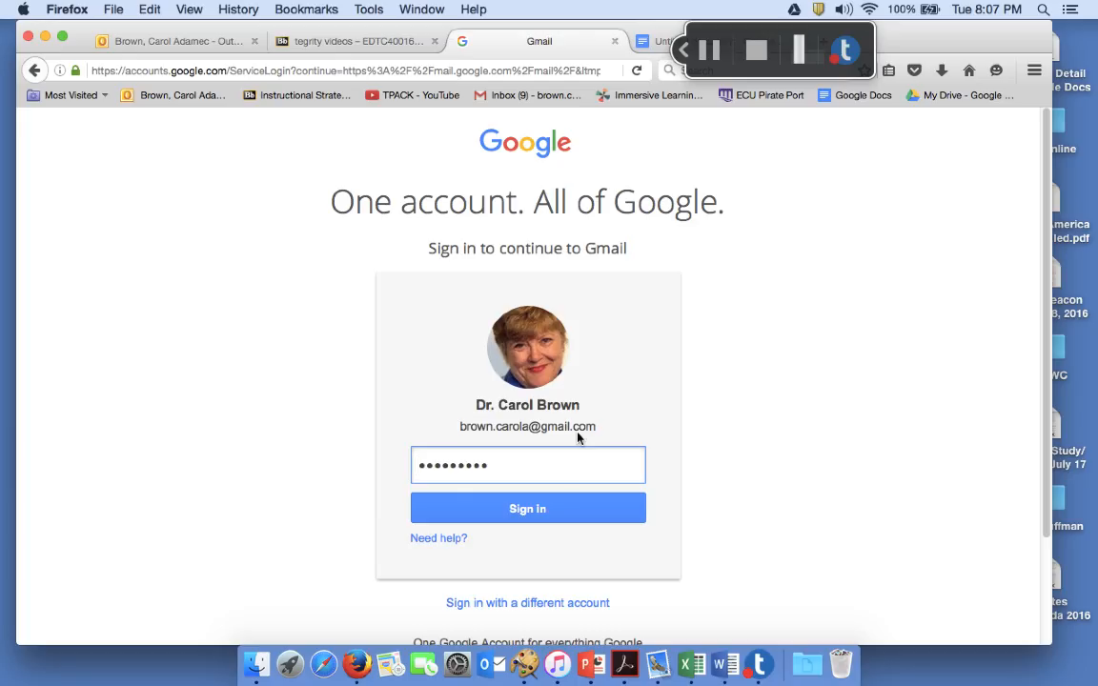
left_click(537, 512)
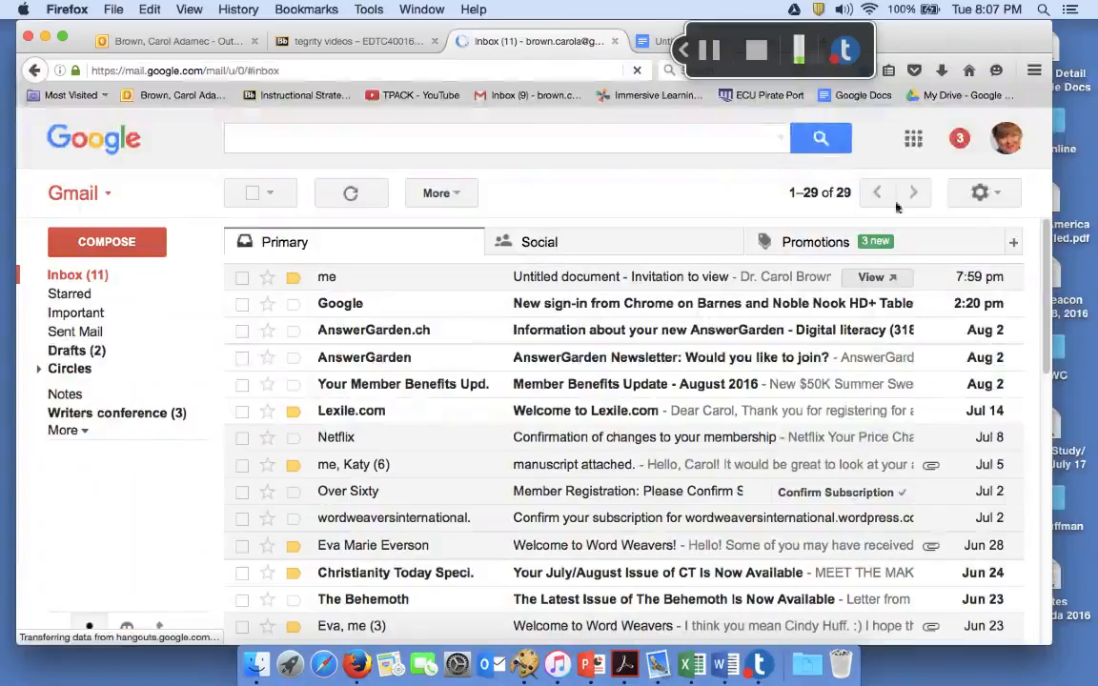
Launch Google Docs from the More section of the Google apps grid
left_click(915, 140)
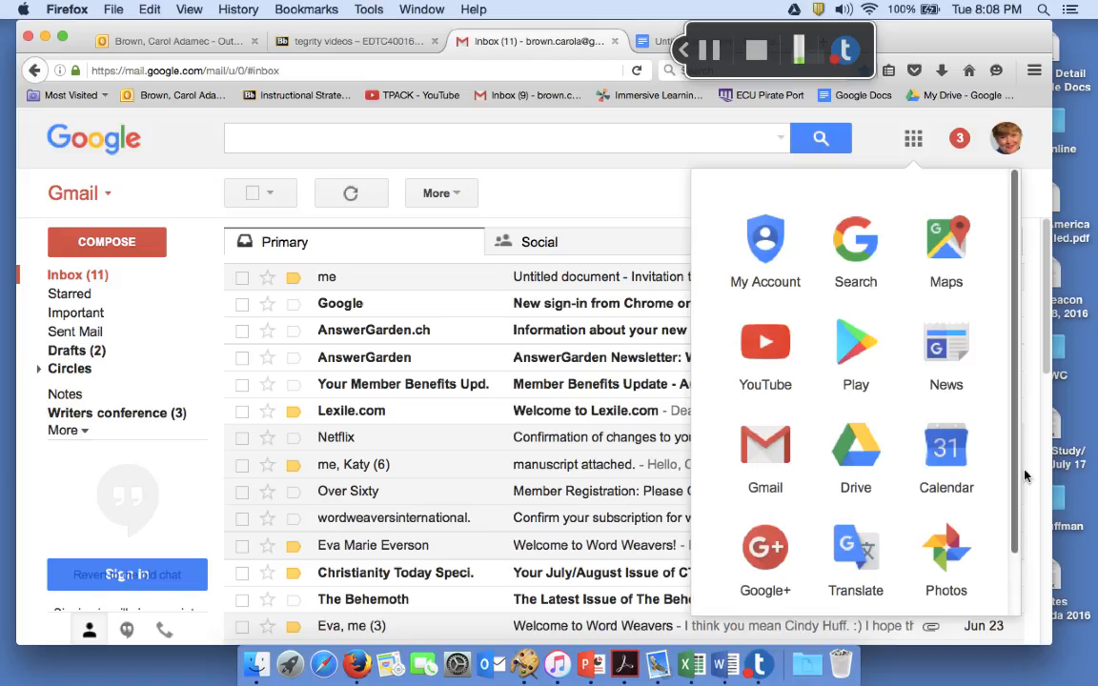
scroll(920, 463, "down", 2)
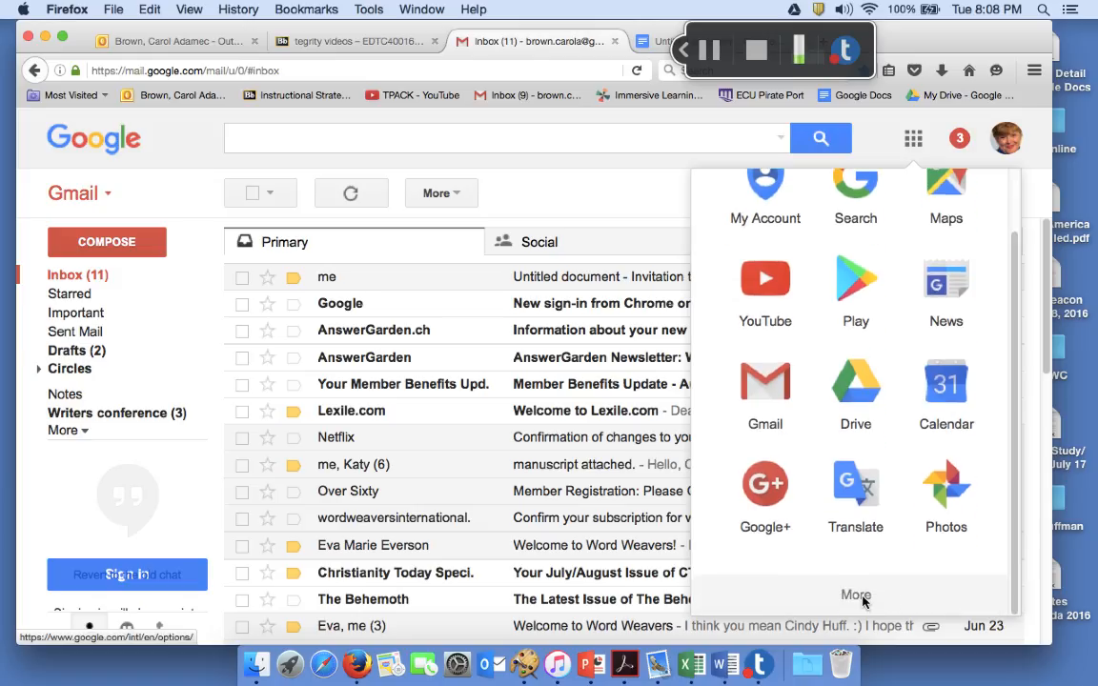
left_click(864, 599)
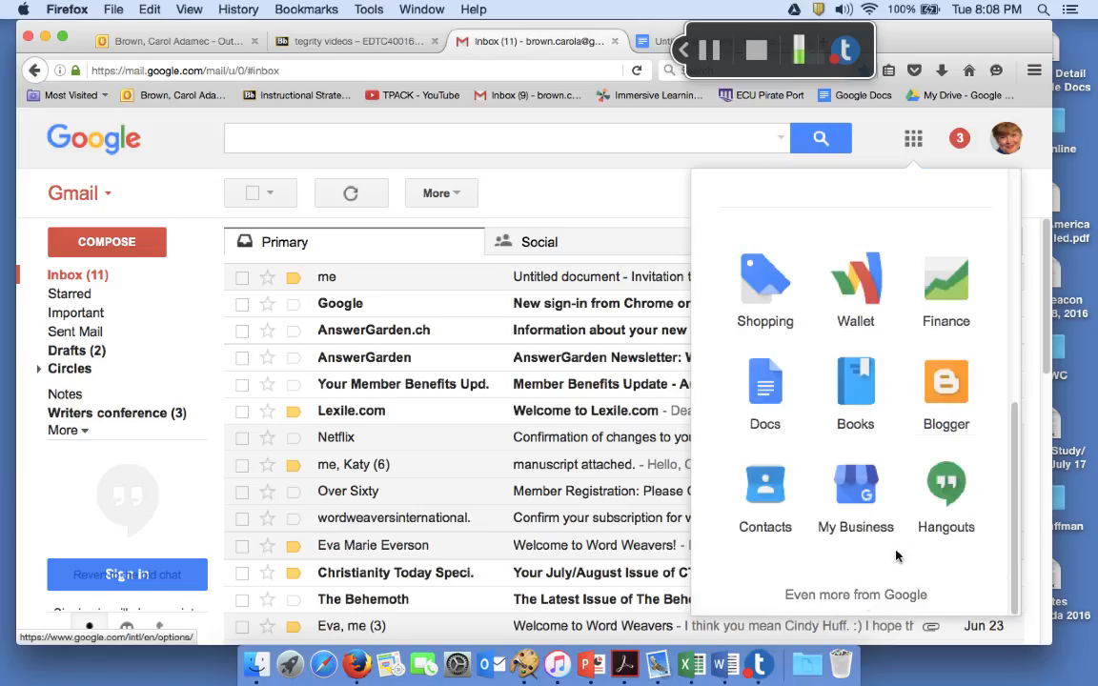
left_click(777, 391)
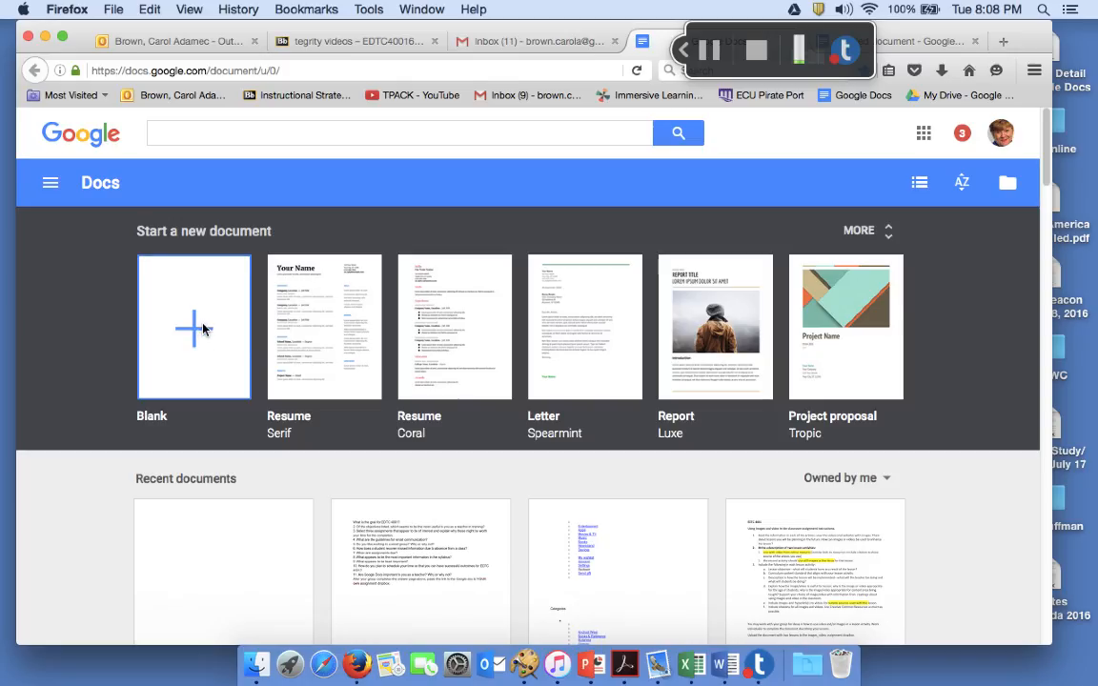
Start a blank document and rename it 'practice Google Doc'
left_click(202, 329)
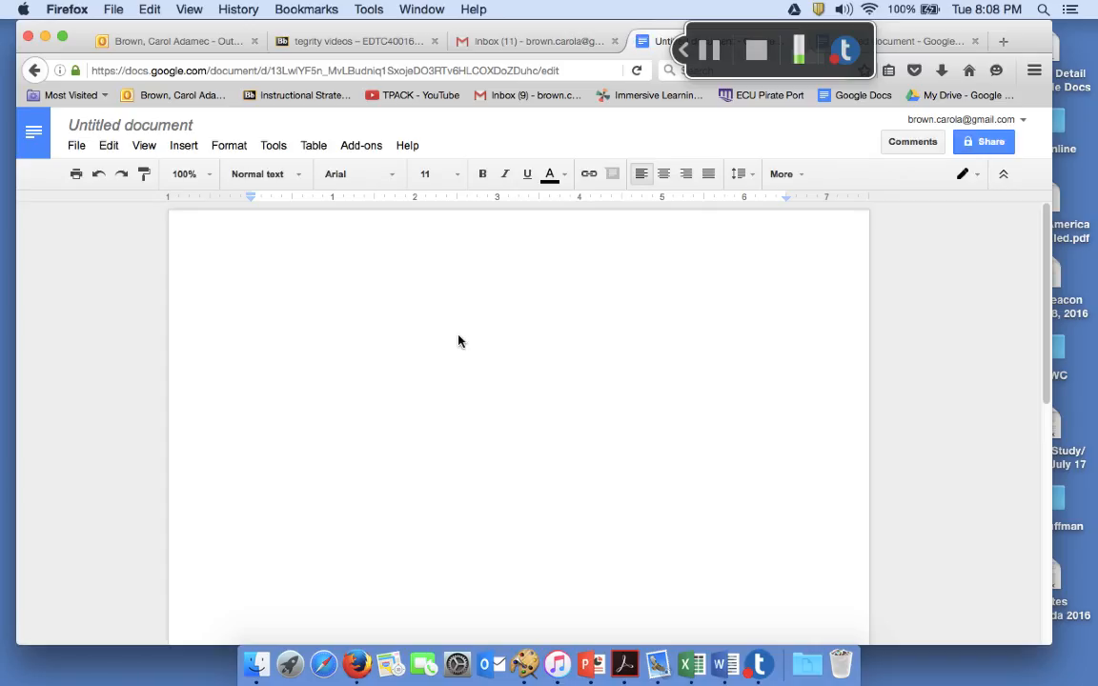
left_click(140, 133)
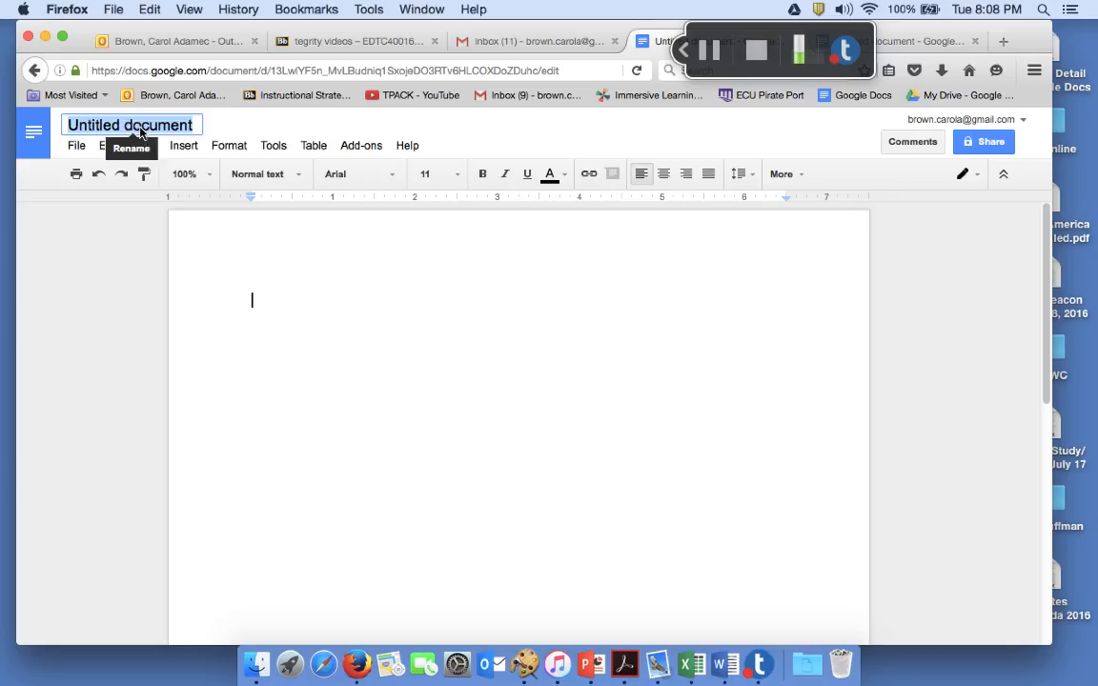
key("BackSpace")
type("practi")
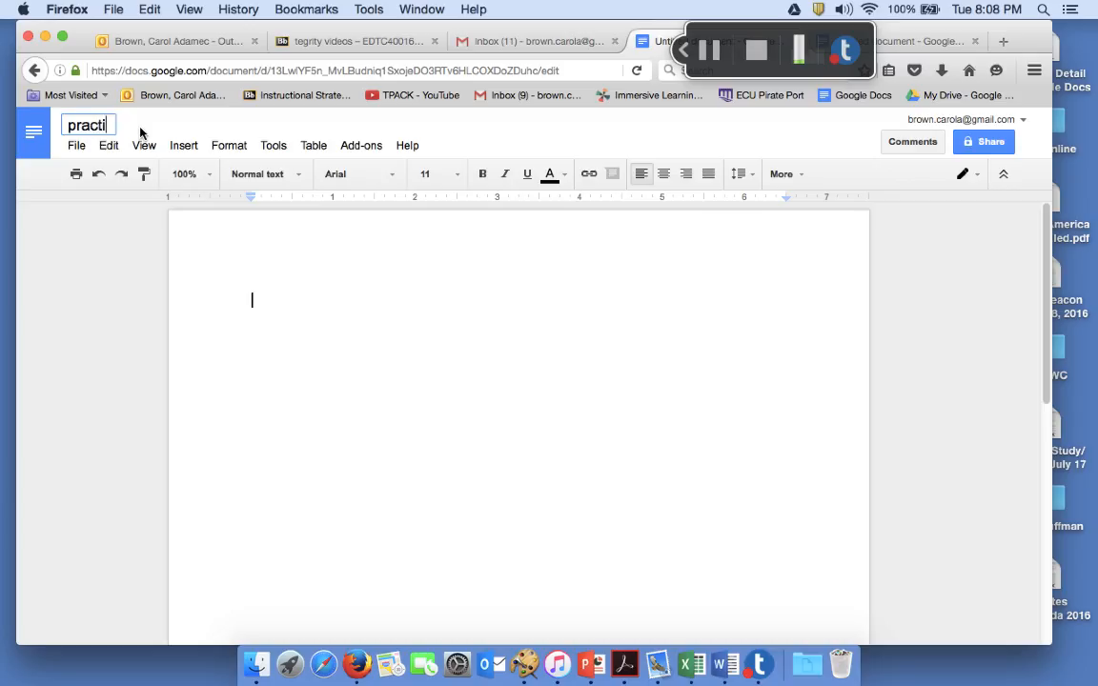
type("ce Google Doc")
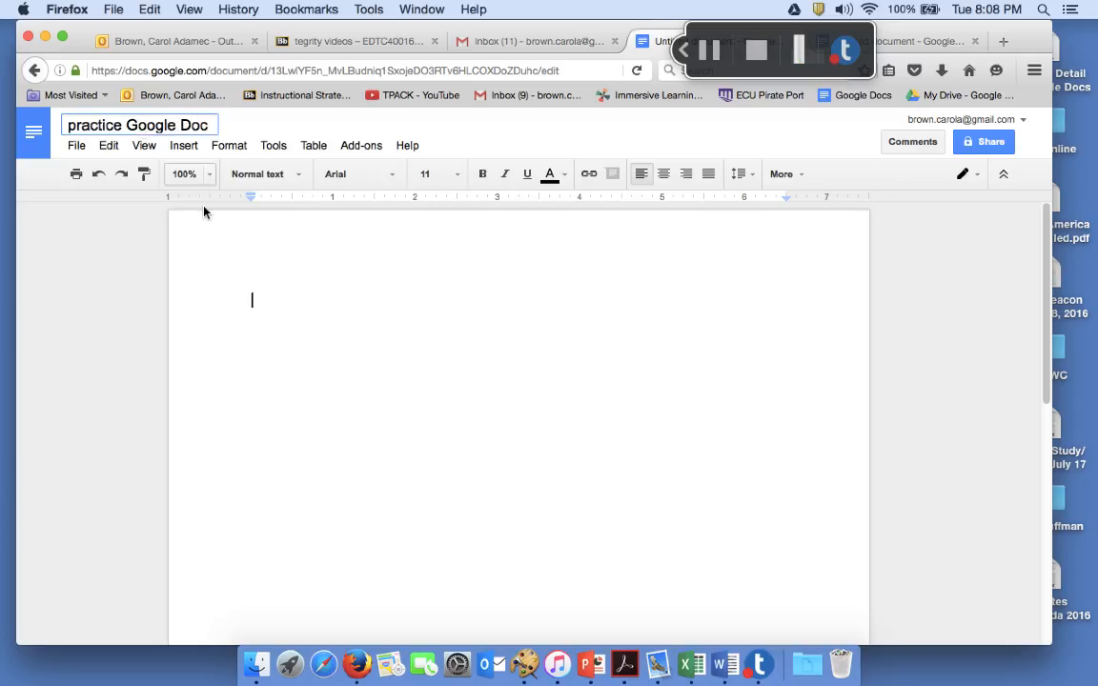
left_click(263, 299)
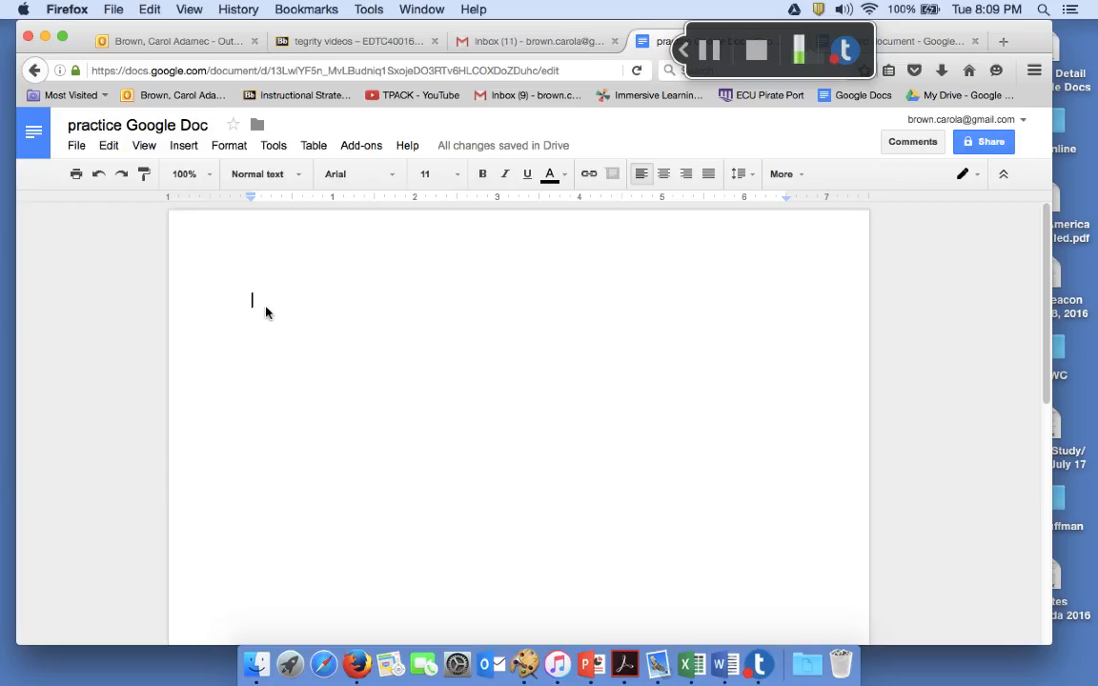
Start a numbered list with 'Login to Gmail.' and 'Find the grid and locate Docs'
key("super+shift+7")
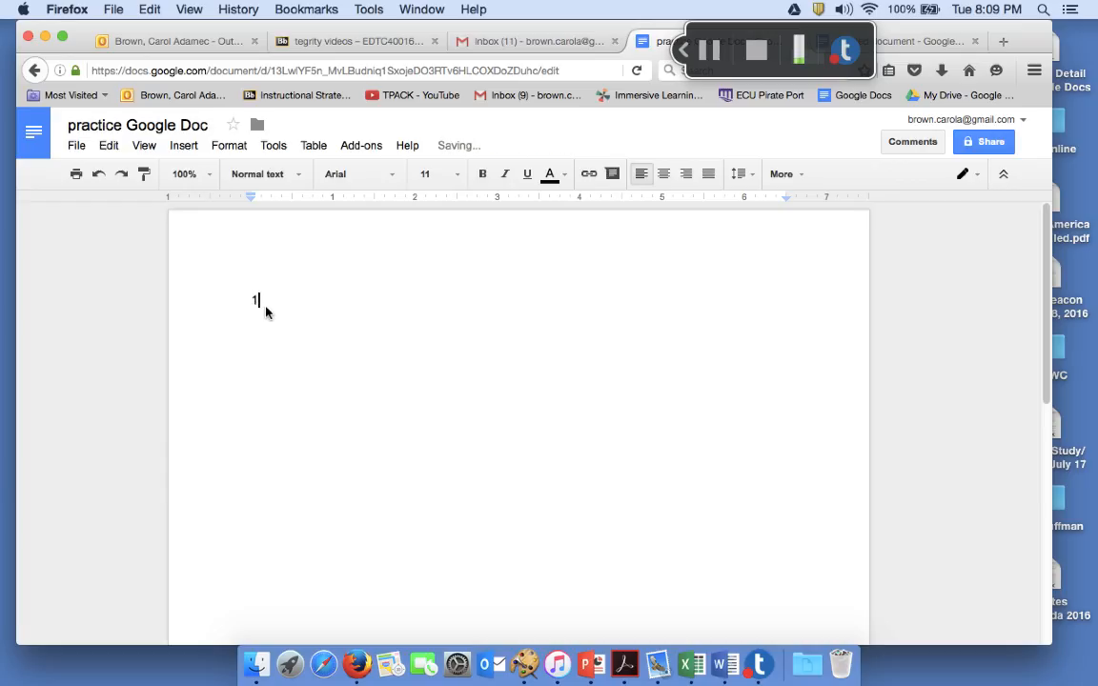
type("Login to Gnail")
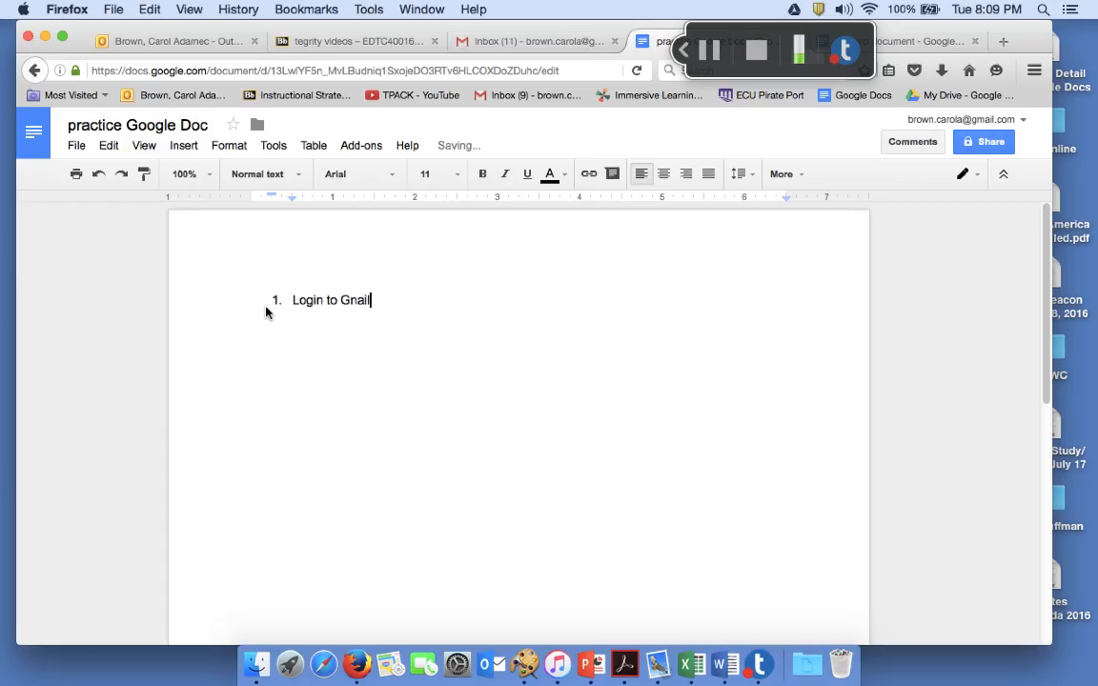
key("BackSpace")
key("BackSpace")
key("BackSpace")
key("BackSpace")
type("mail.")
key("Return")
type("Op")
key("BackSpace")
key("BackSpace")
type("Find the grid a")
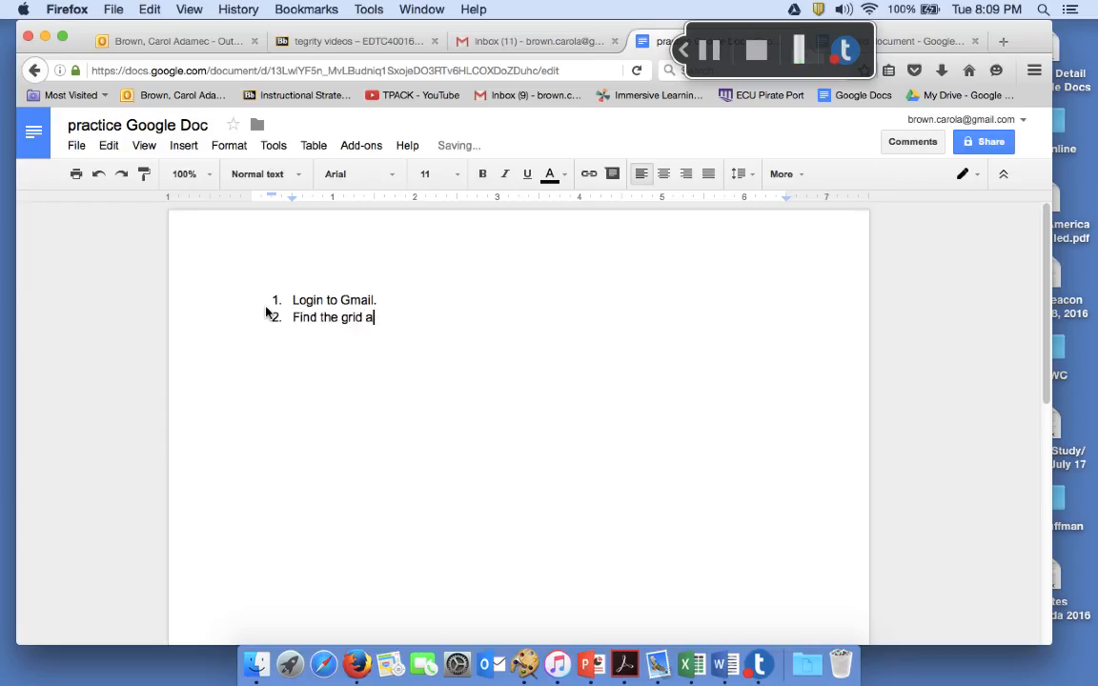
type("nd locate Docs")
Add step 3 about choosing a new Blank page, marked by a plus sign in the center
key("Return")
type("Click on Do")
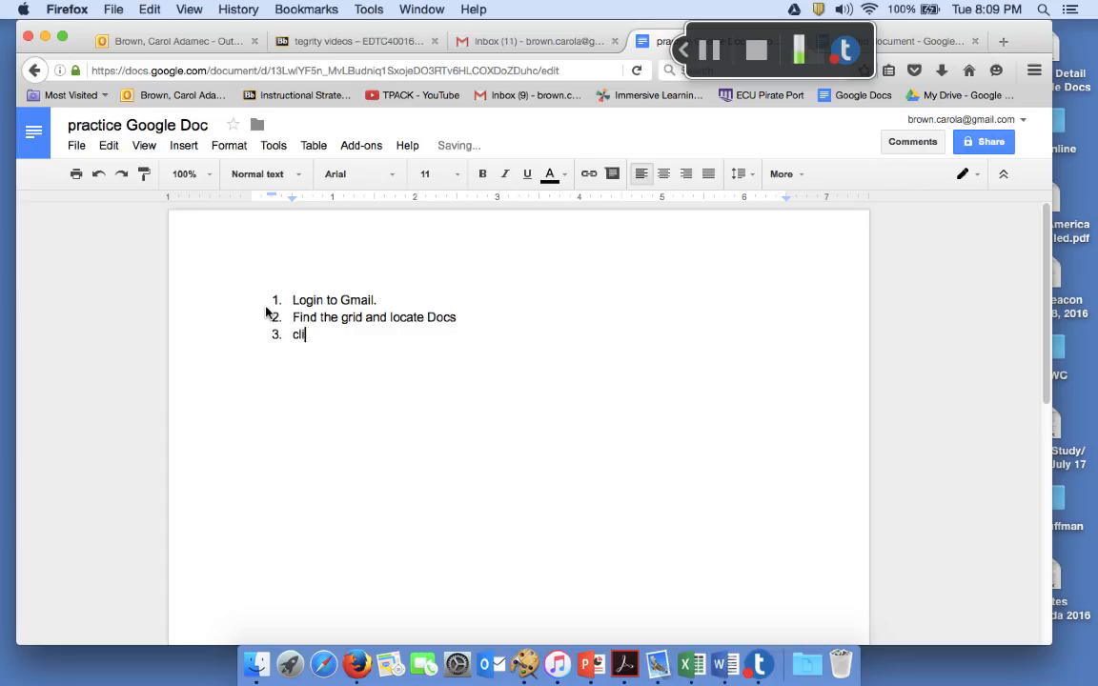
type("cs an")
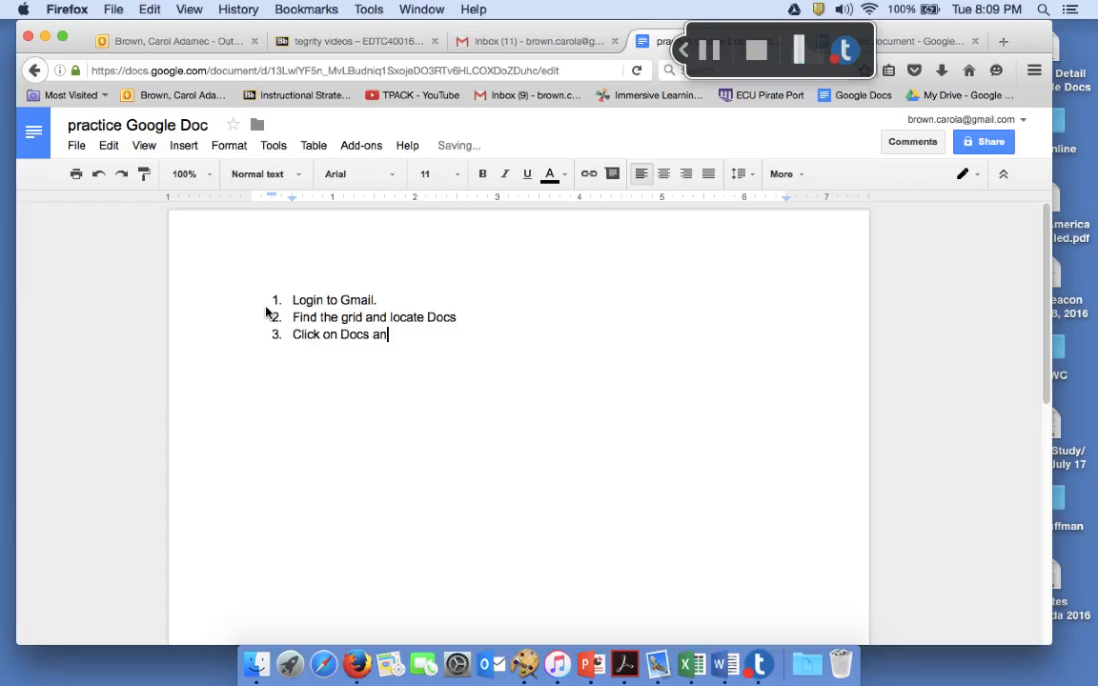
type("d see the option for ")
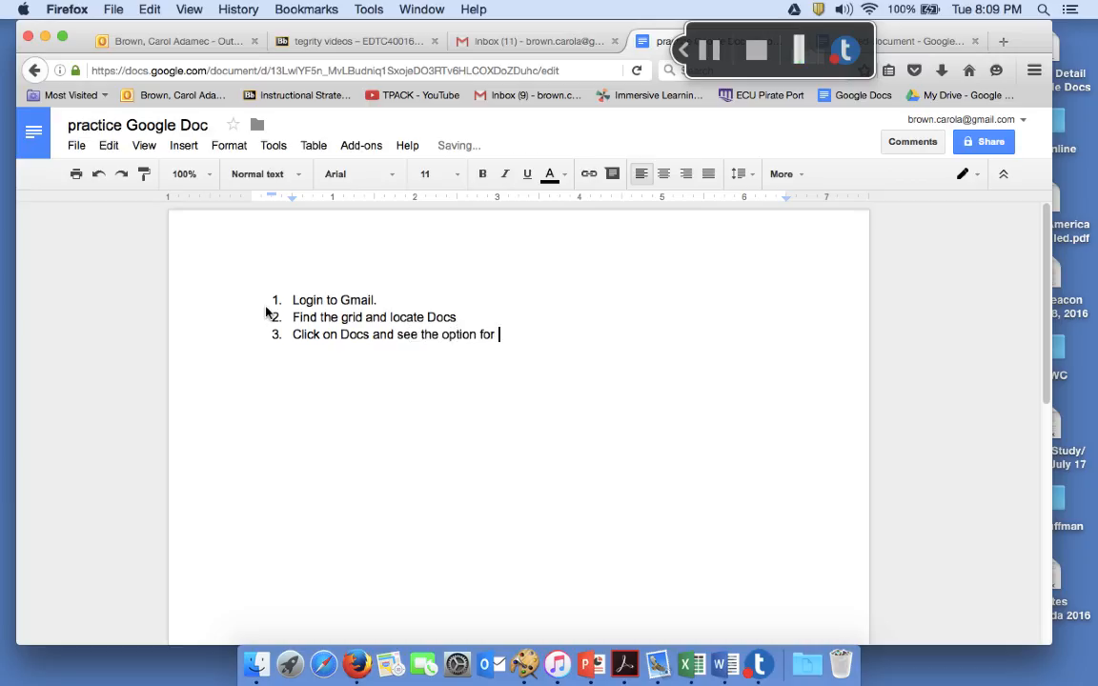
type("new Blank pag")
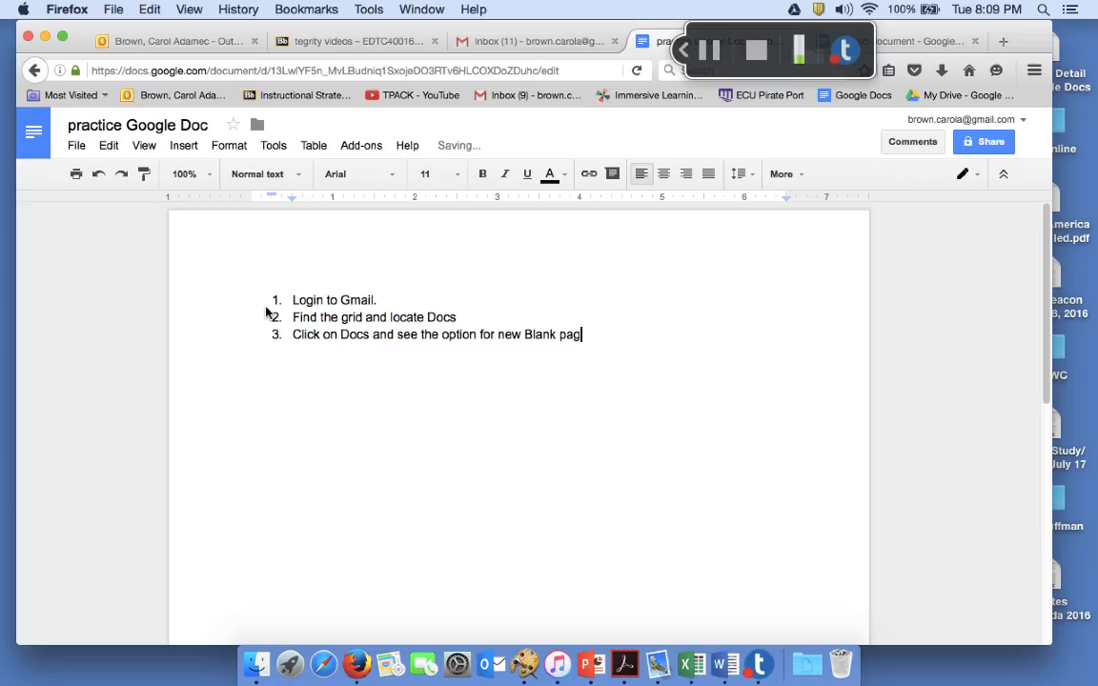
type("e {there will be a plus sign in the center}")
Add step 4, 'Name your doc by "rename option"', and step 5 about typing or pasting content
key("Return")
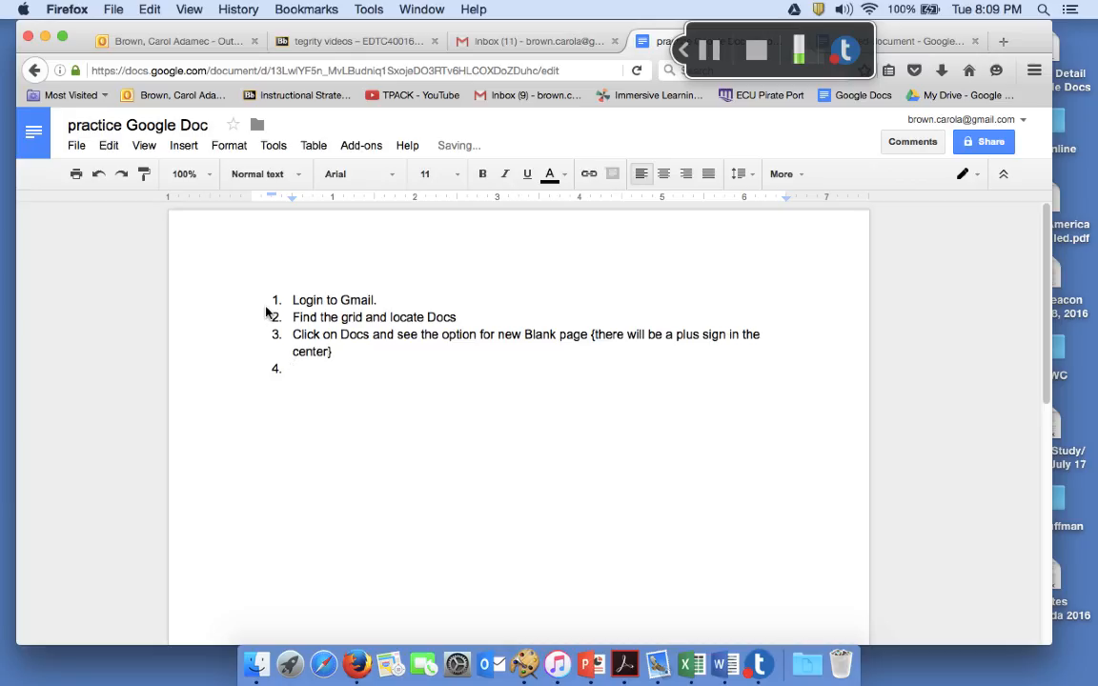
type("Name your ")
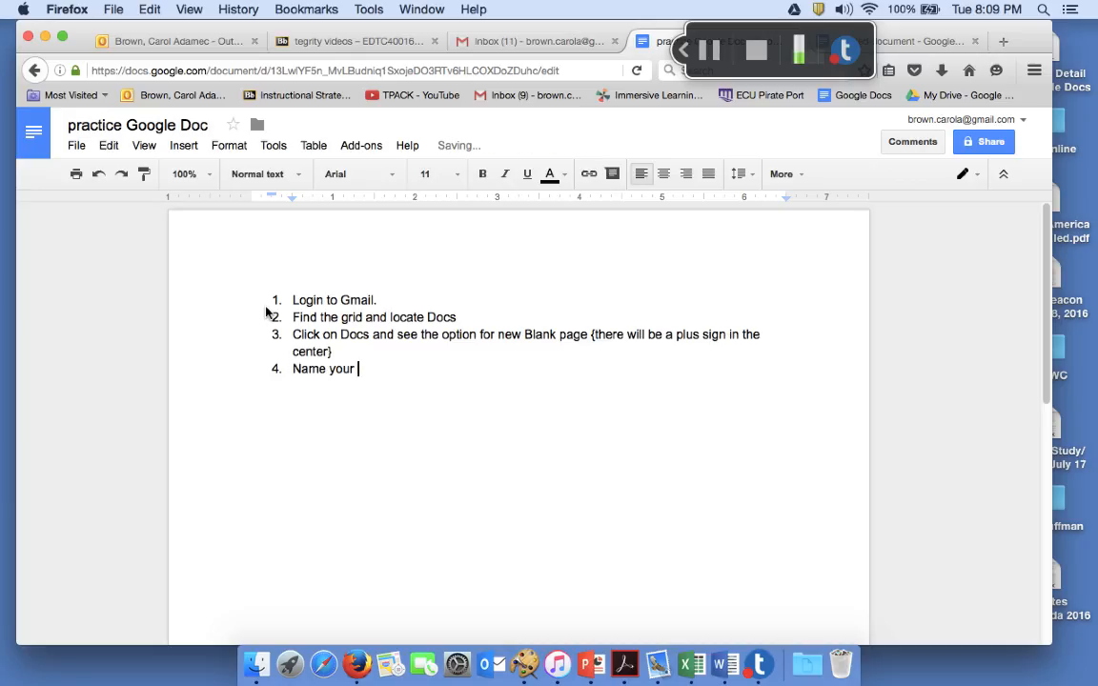
type("doc by \"rm")
key("BackSpace")
type("ename")
key("BackSpace")
key("BackSpace")
key("BackSpace")
key("BackSpace")
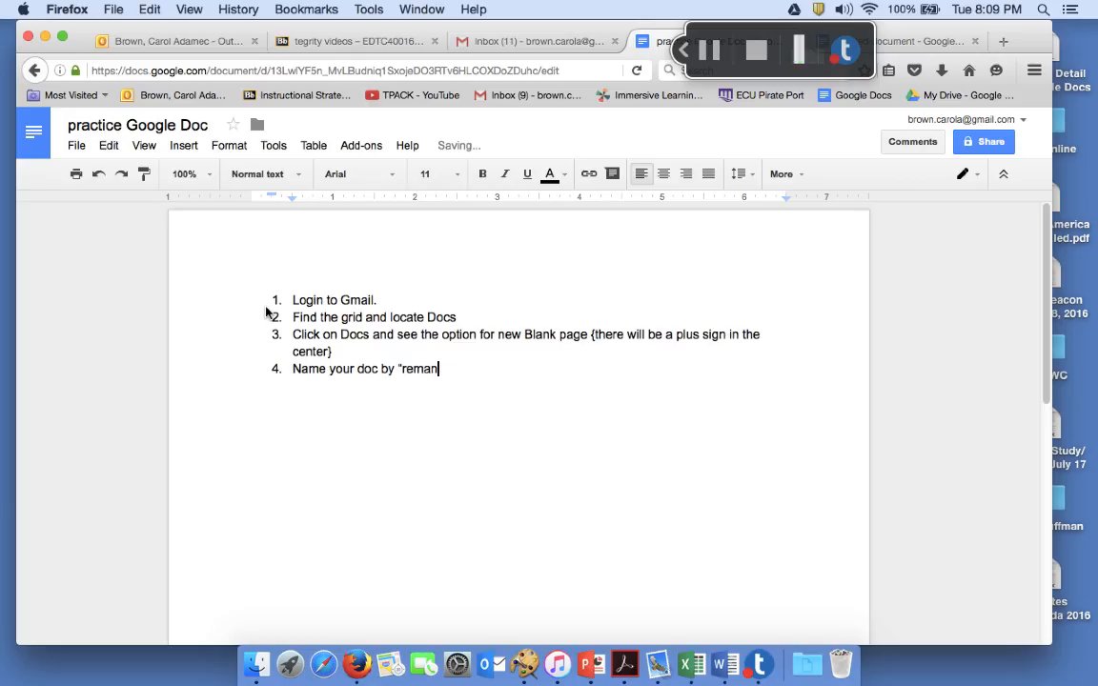
type("name option\"")
key("Return")
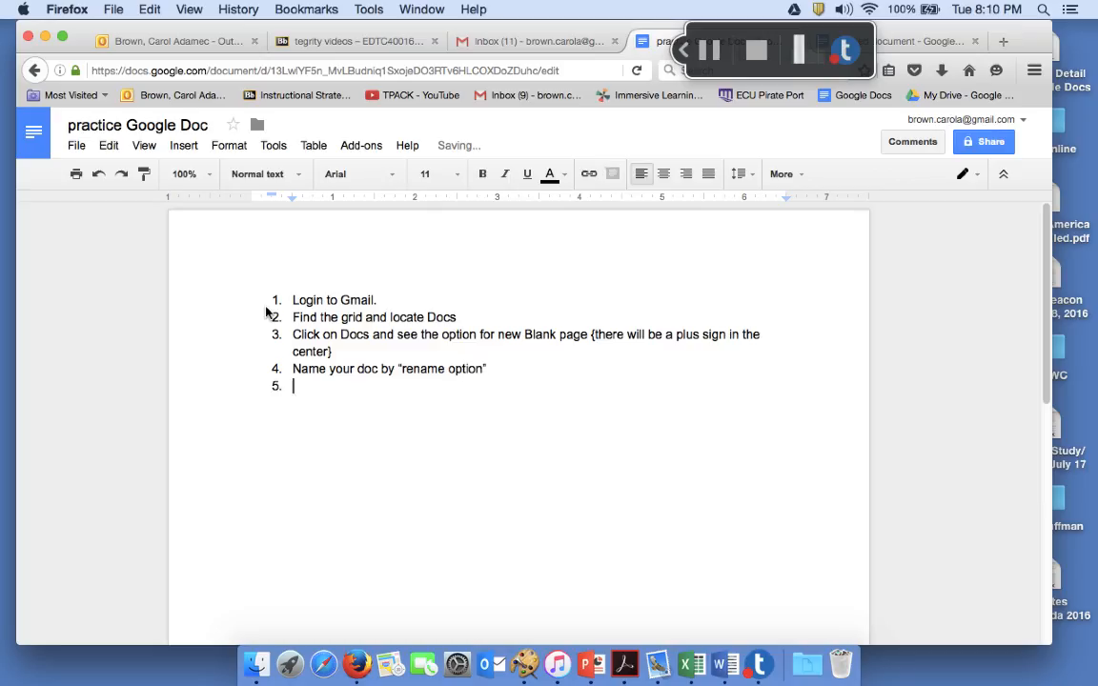
type("Now sta")
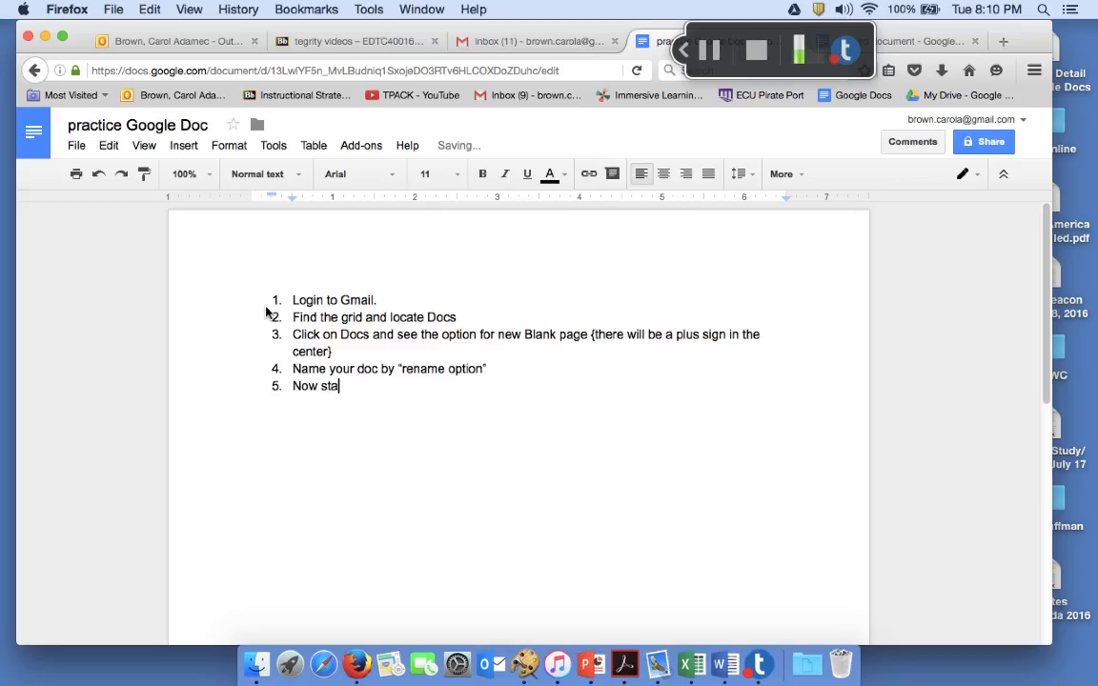
type("rt typing or paste i")
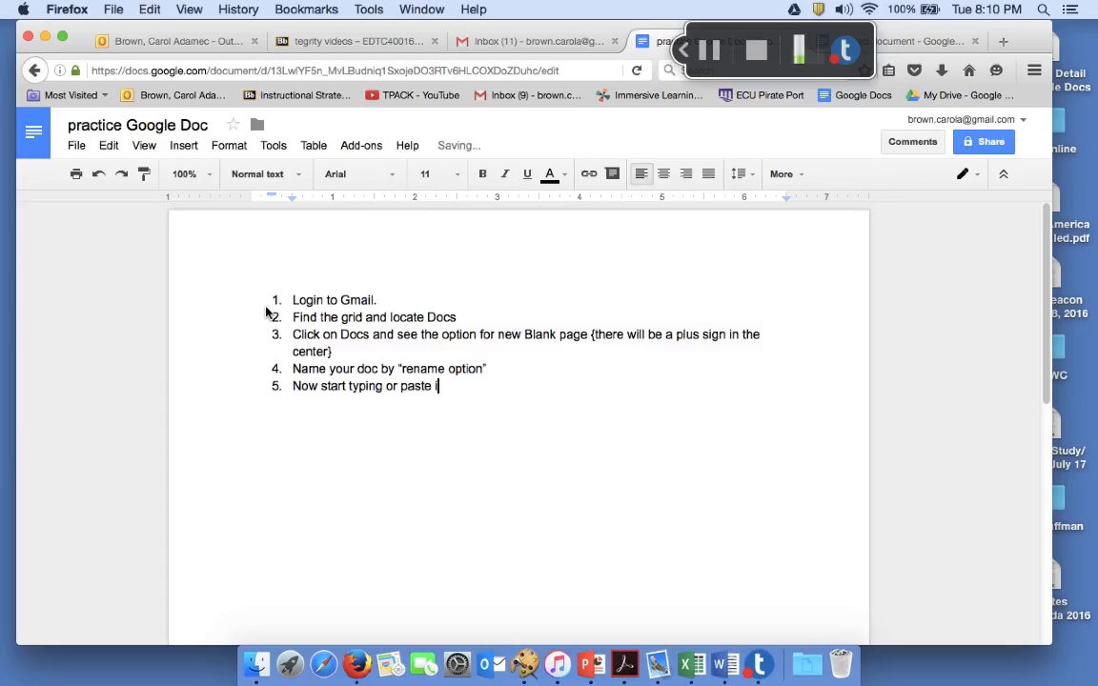
type("n information fro")
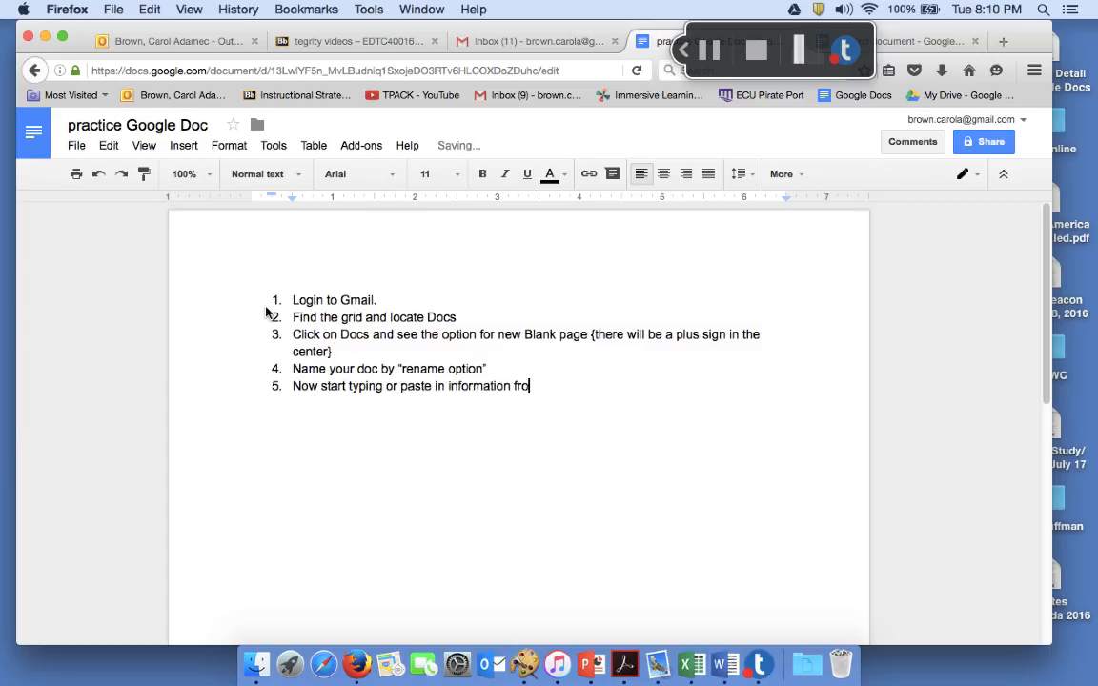
type("m another document.")
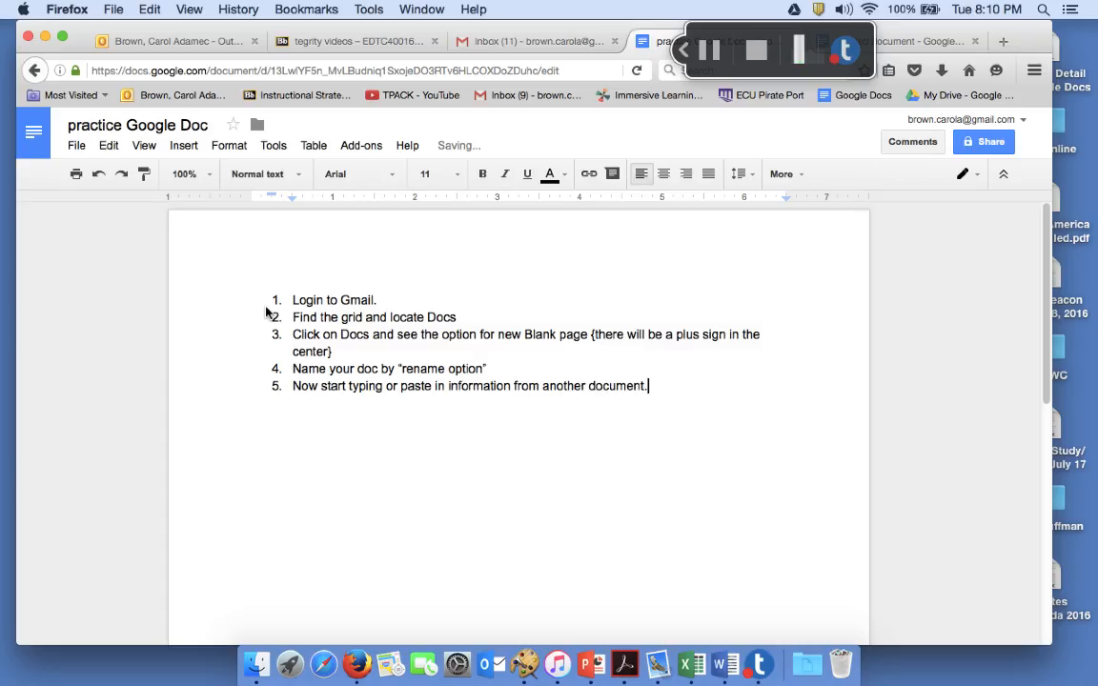
key("Return")
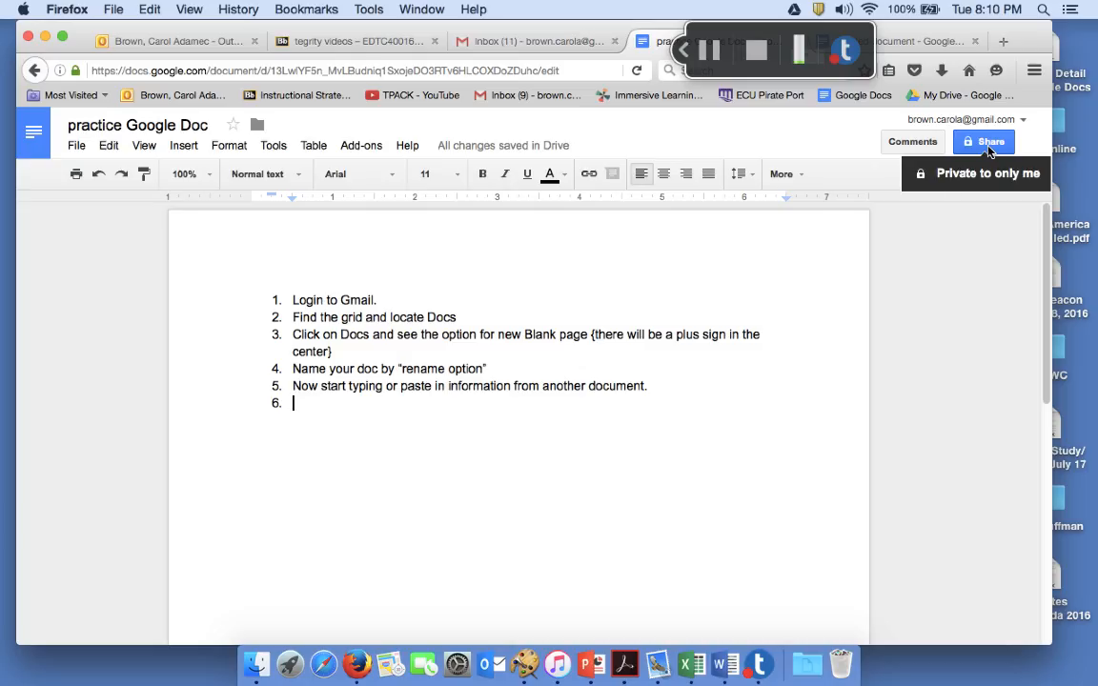
Type step 6: share with yourself ('Private only to Me') or with a list of emails
type("Share ")
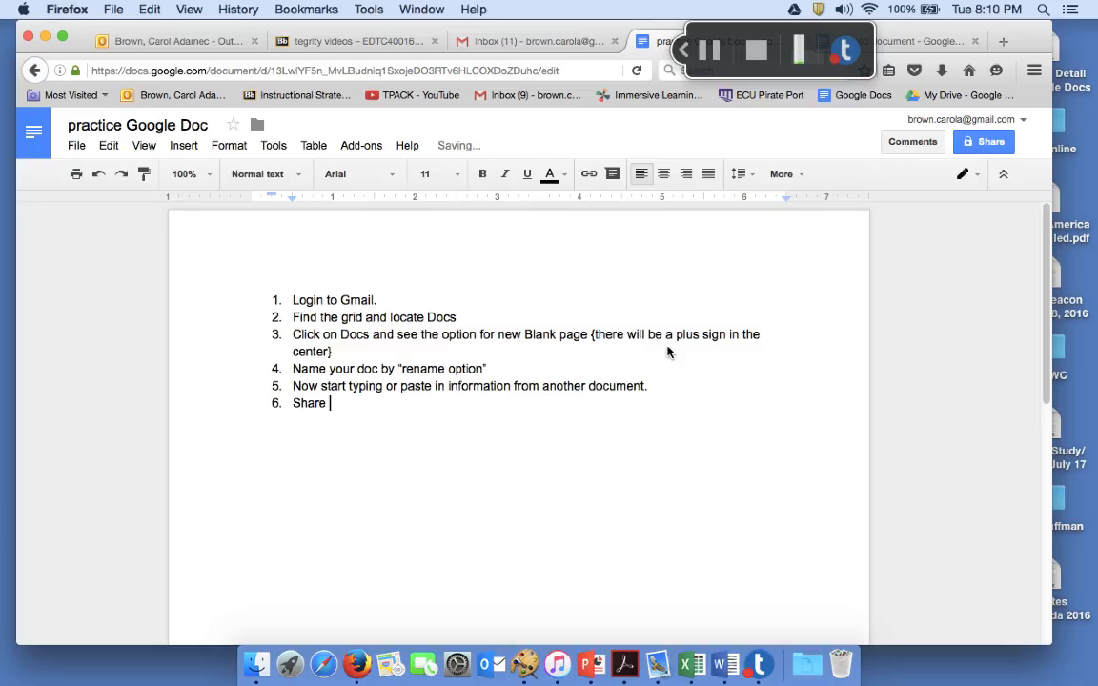
type("document with y")
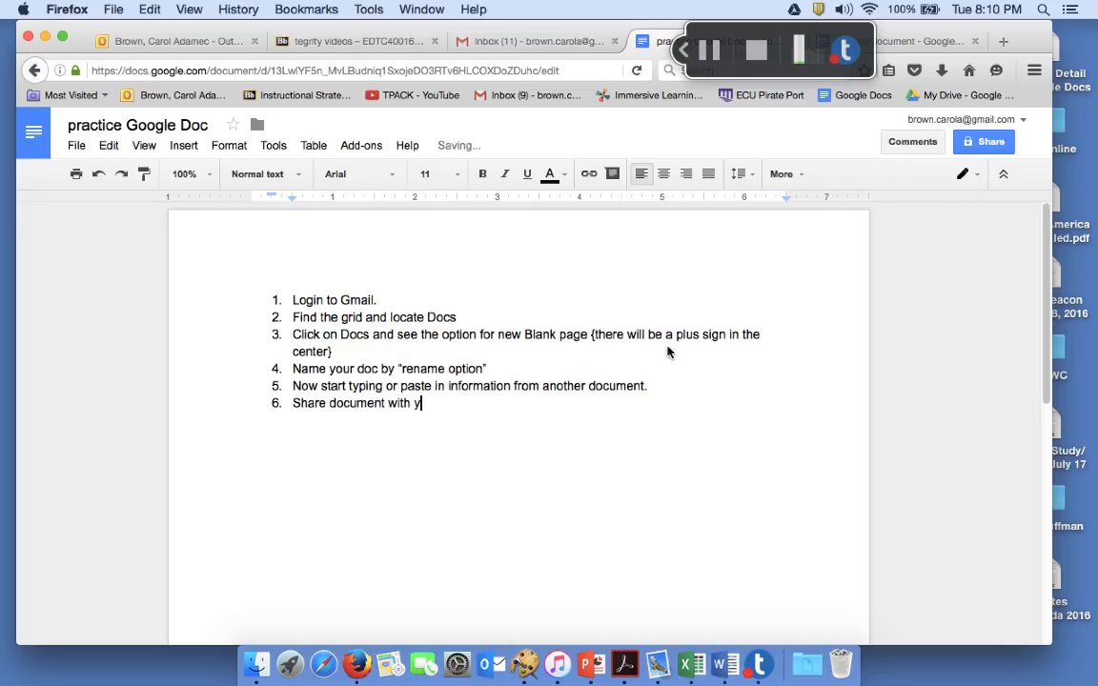
type("ourself \"Privat")
type("e only to M")
type("e")
type("\", or you can sh")
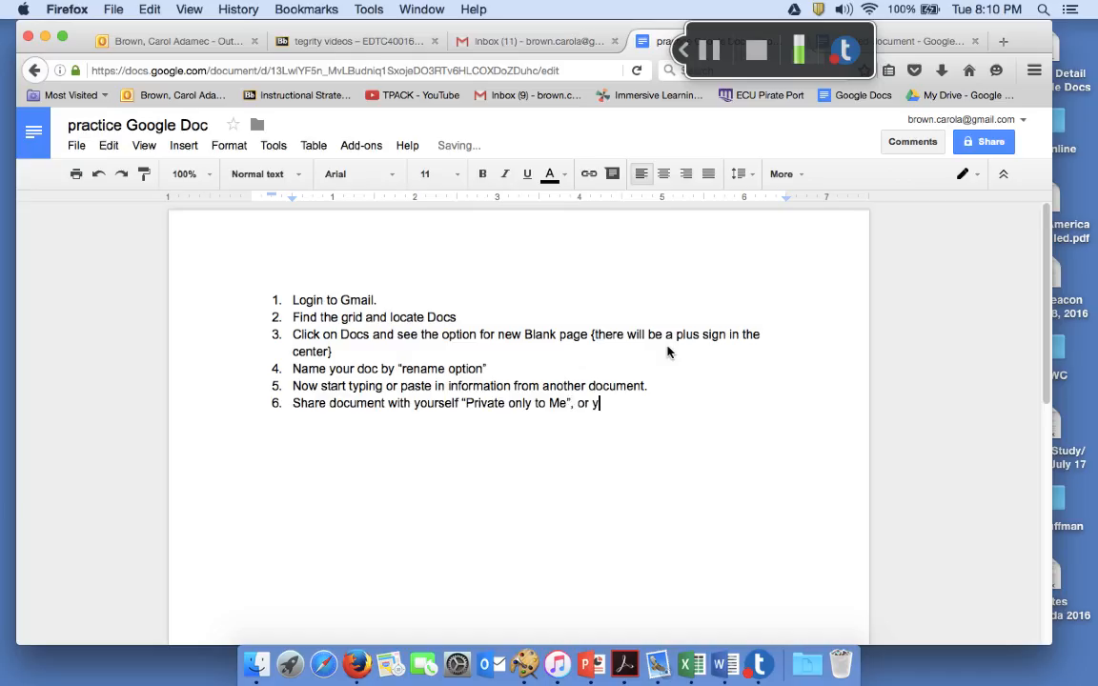
type("are with a lis")
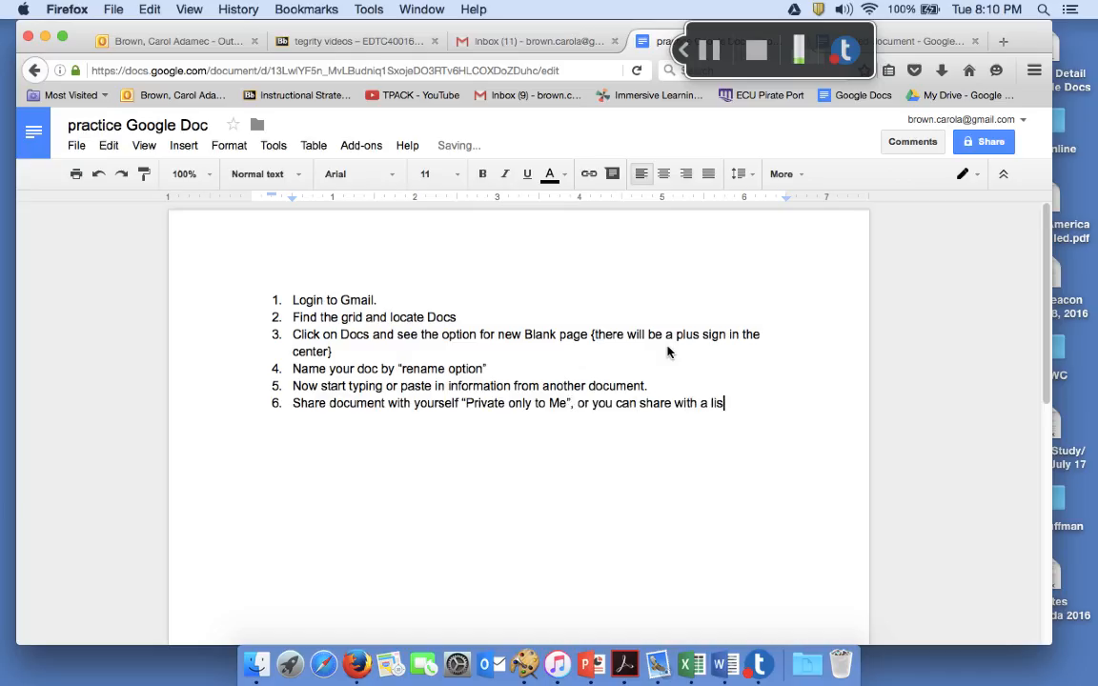
type("t of email adde")
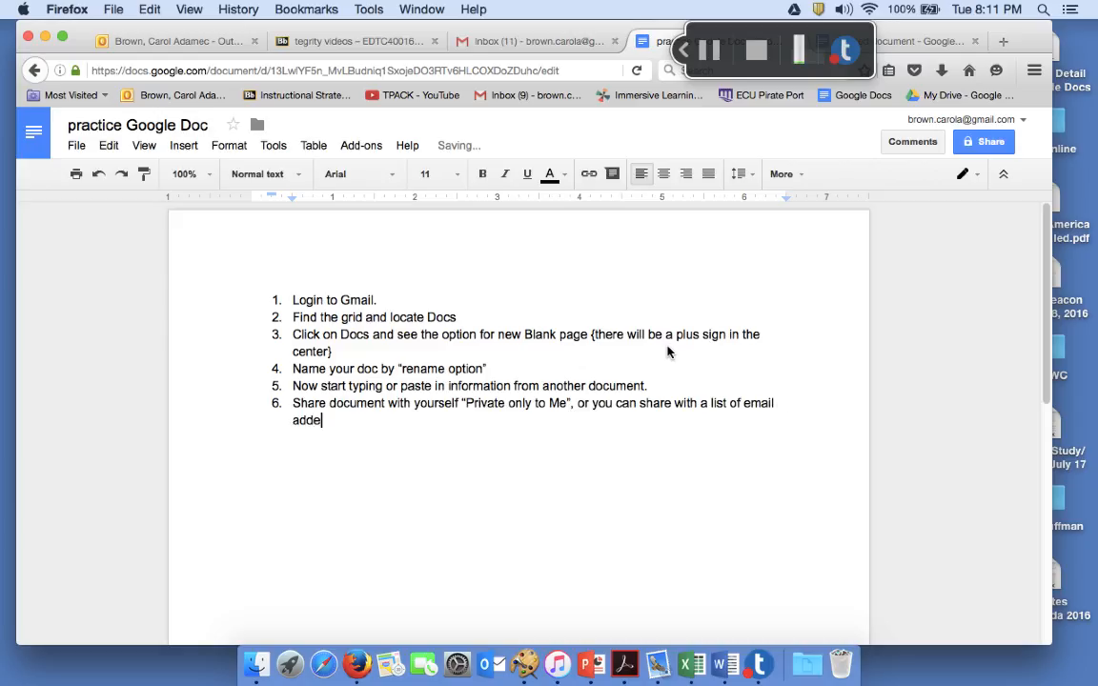
type("sses, or you can share with anyone ")
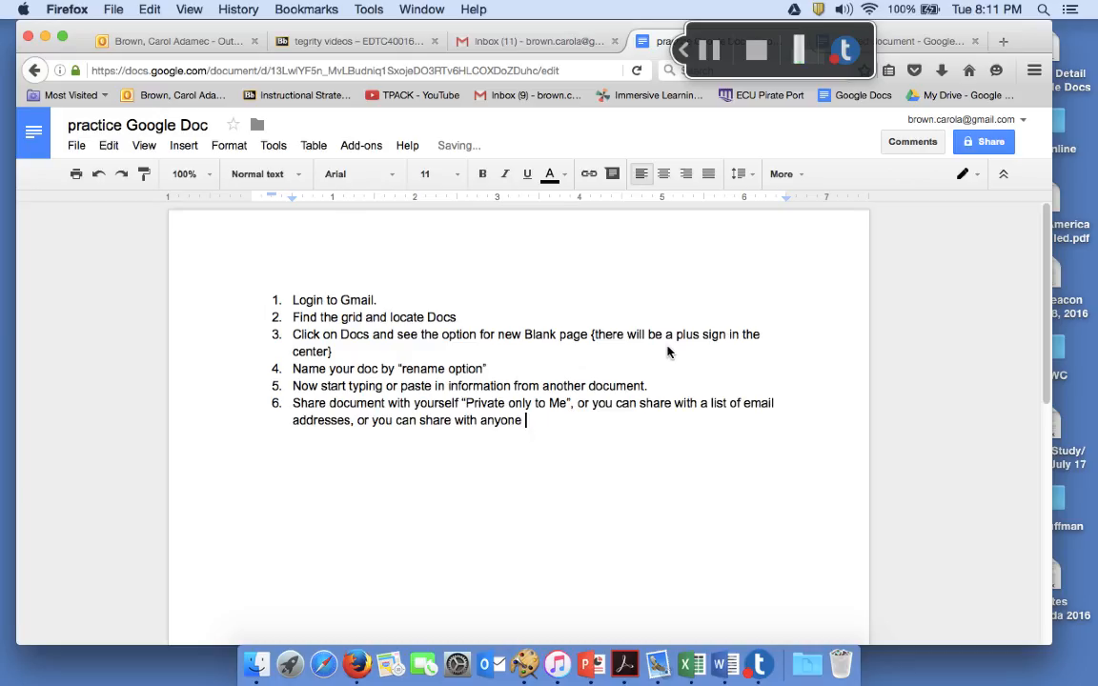
type("or Public access. T")
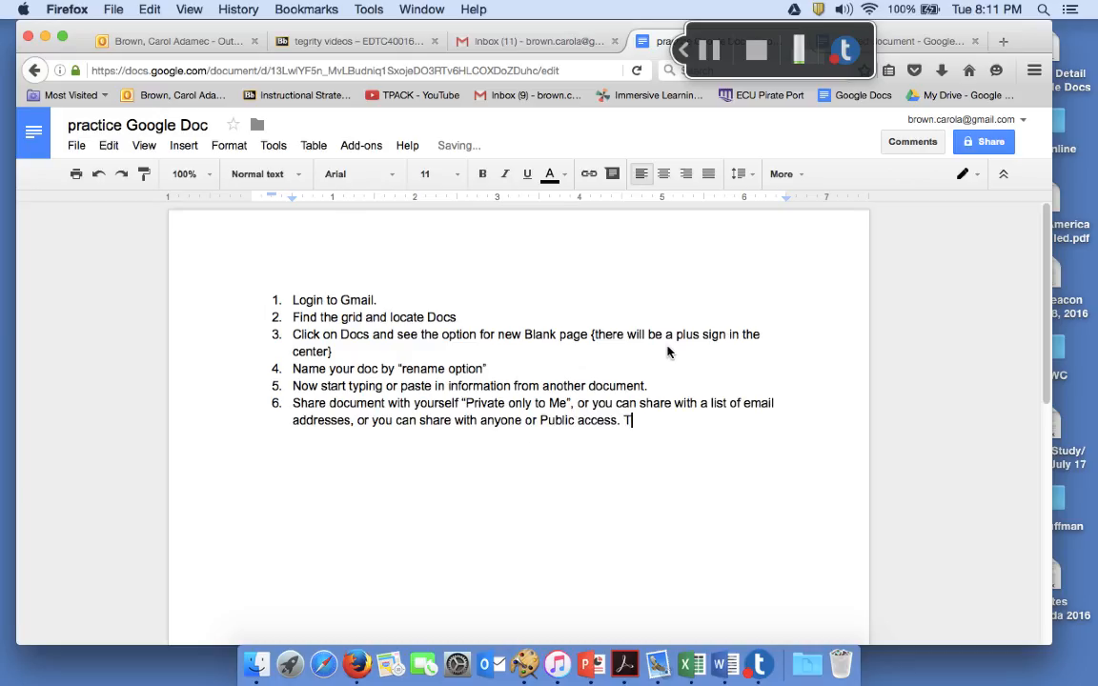
type("his is the best t")
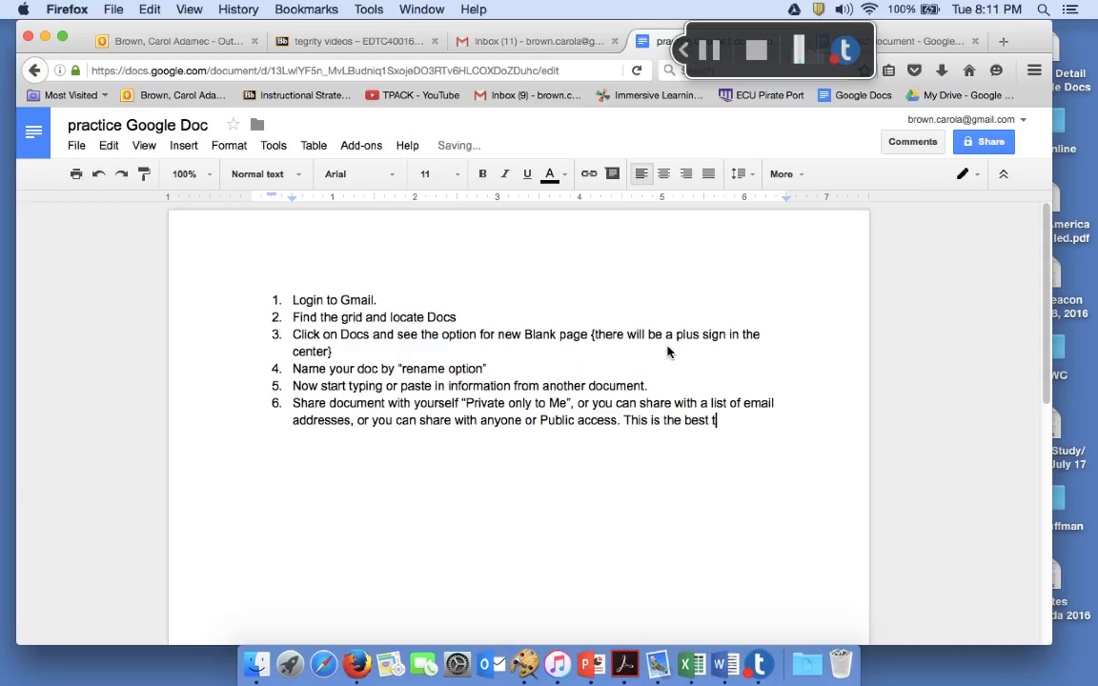
type("o me because ")
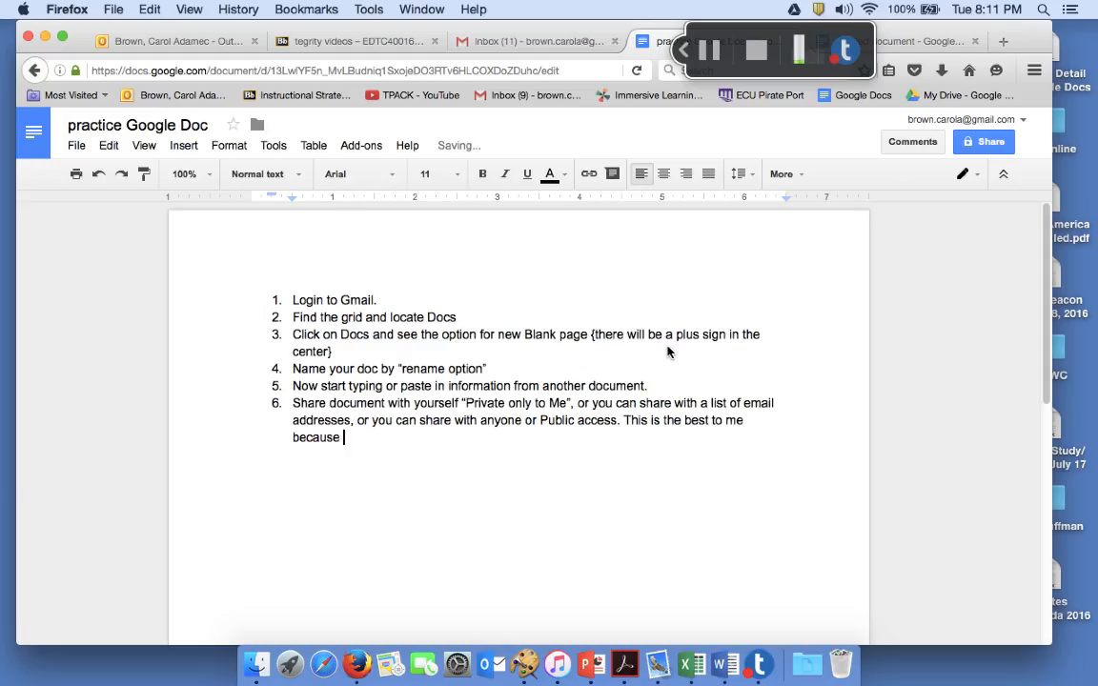
type("people have less probl")
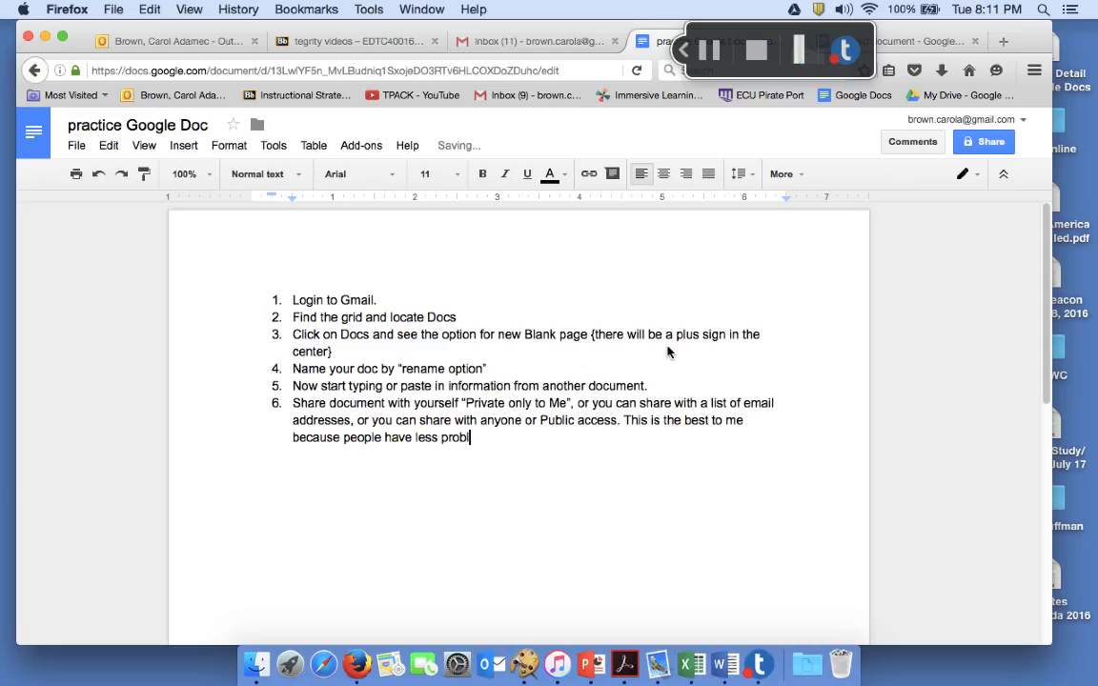
type("em accessing who re")
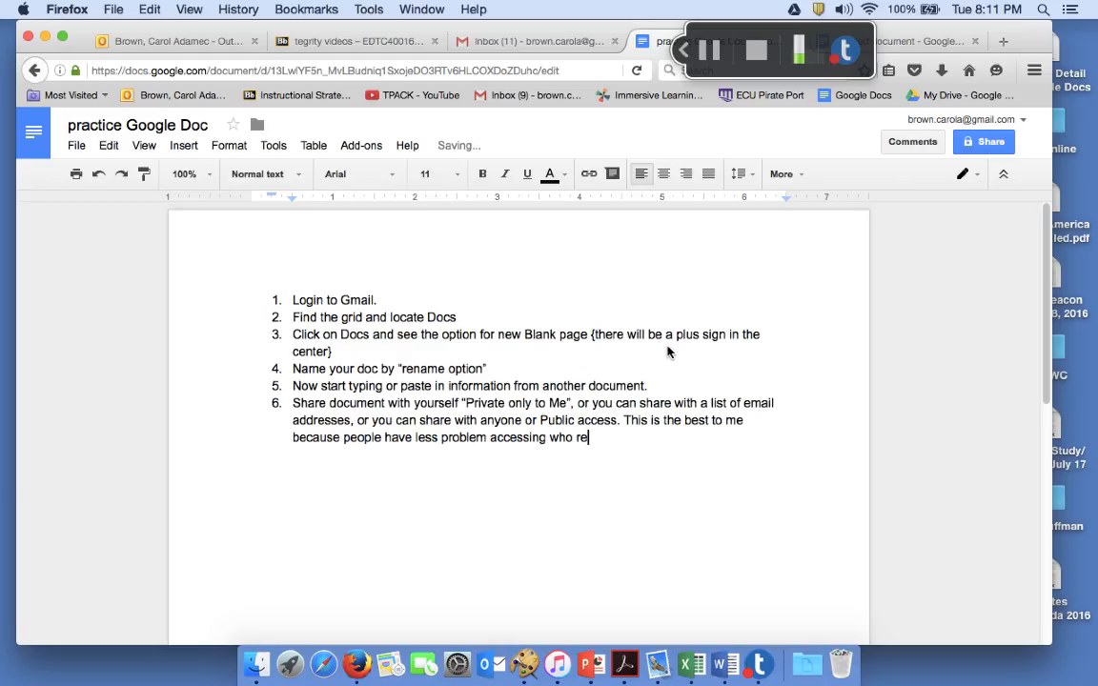
type("ally need to access.")
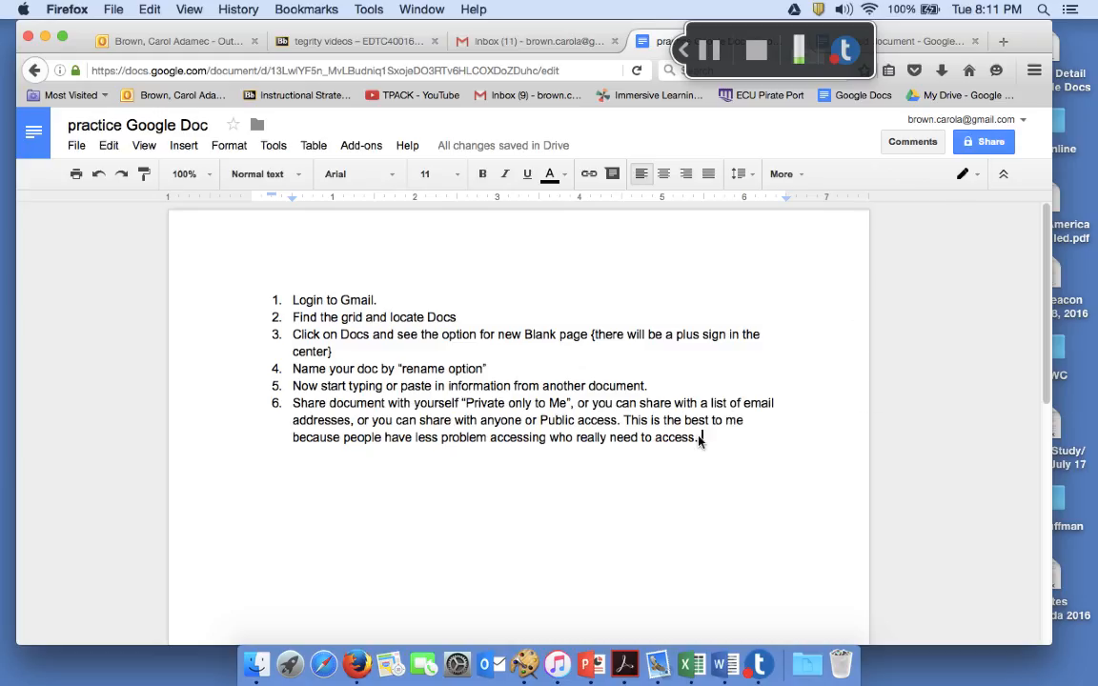
Add steps 7–10: select edit for anyone, view only, copy the link address, send the link
key("Return")
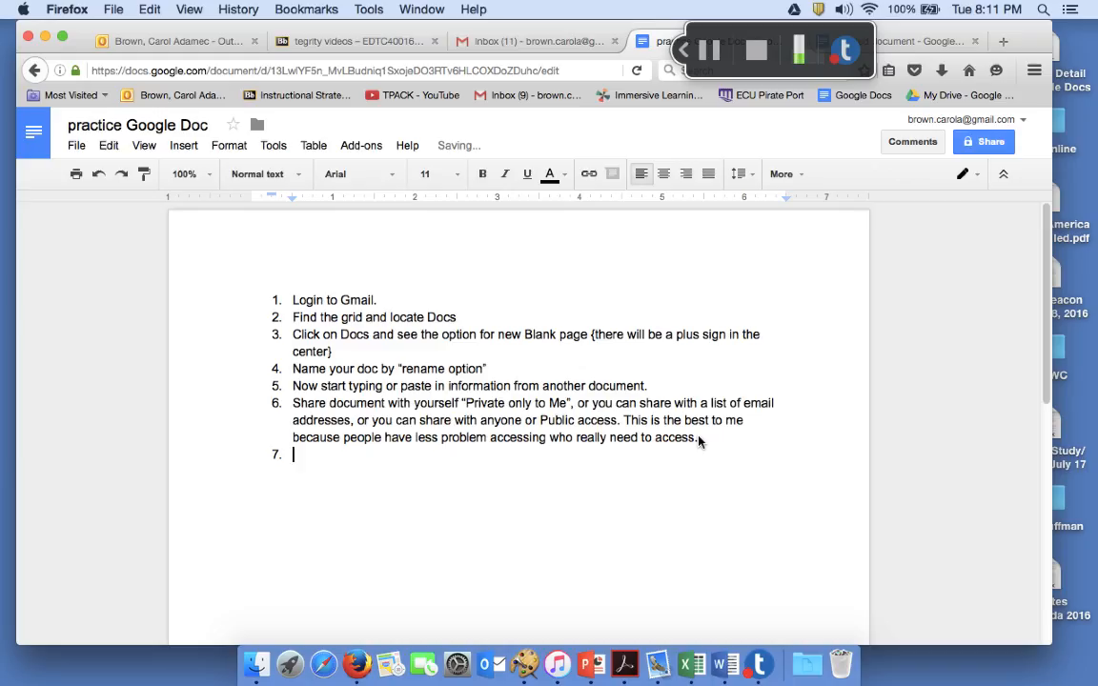
type("Select")
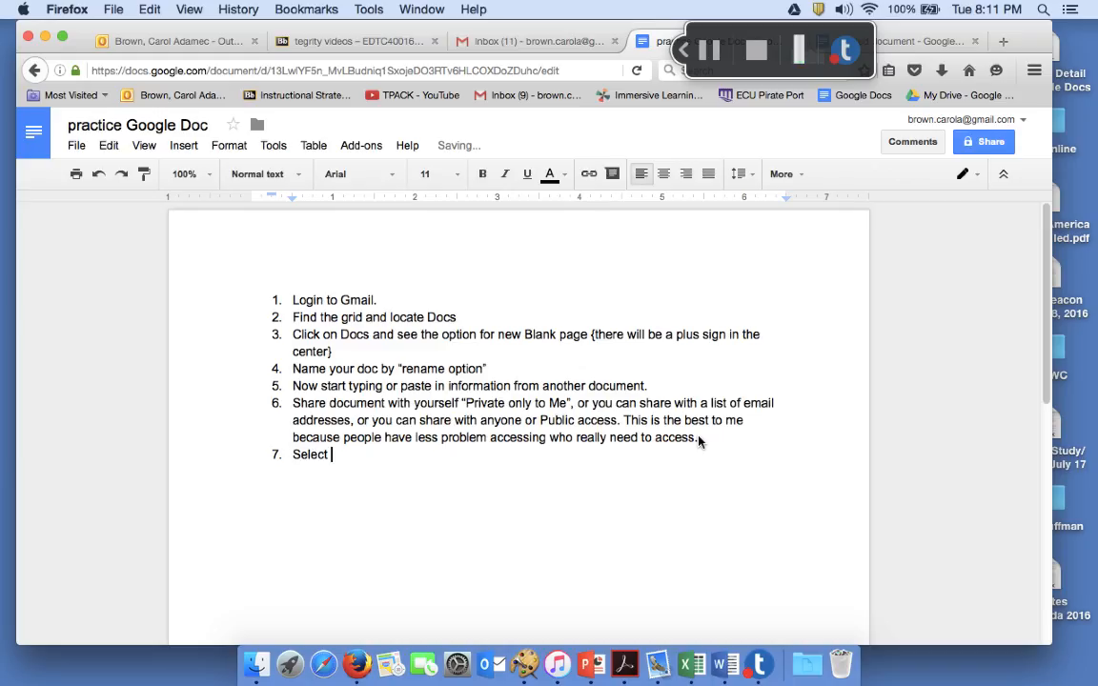
type(" edit for anyone")
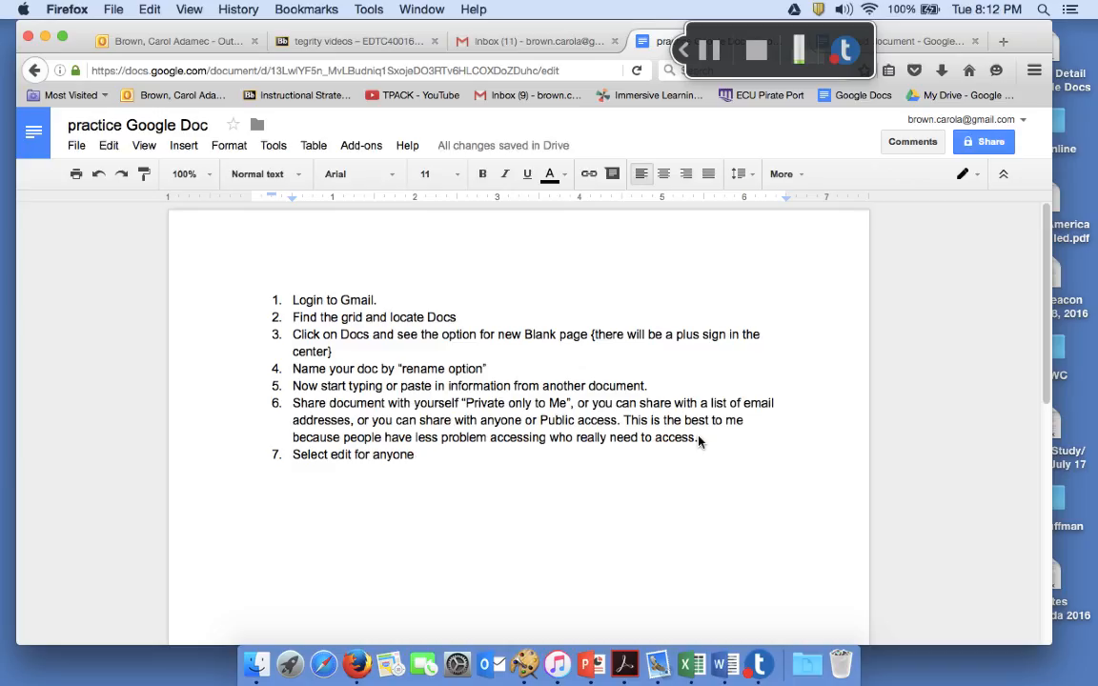
key("Return")
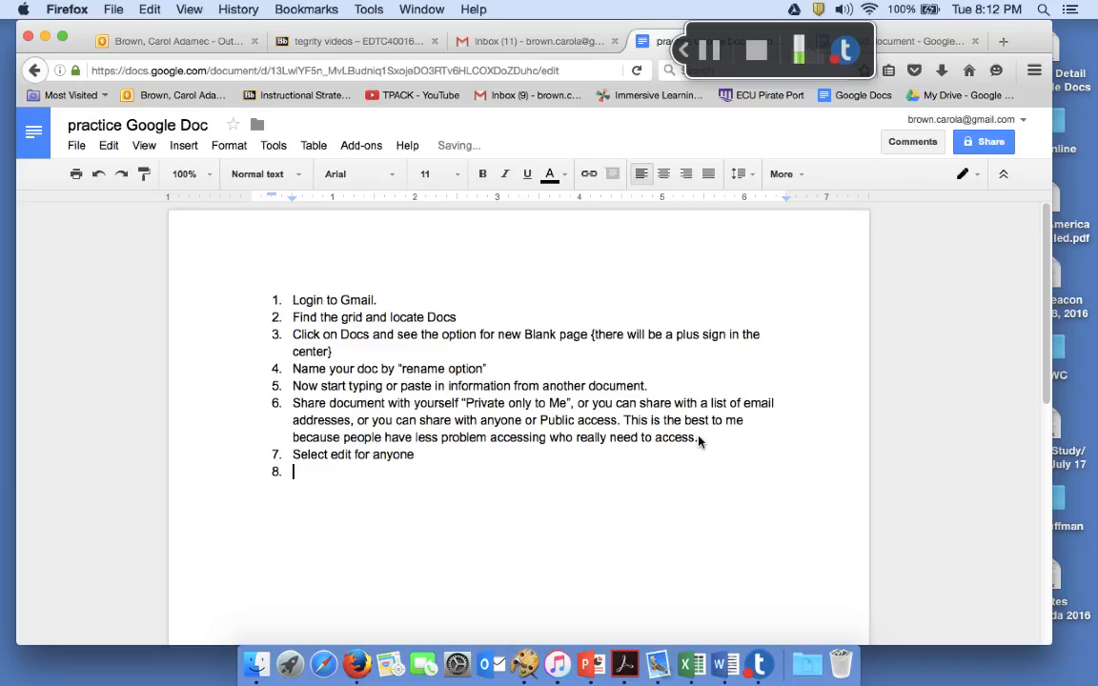
type("Select view only.")
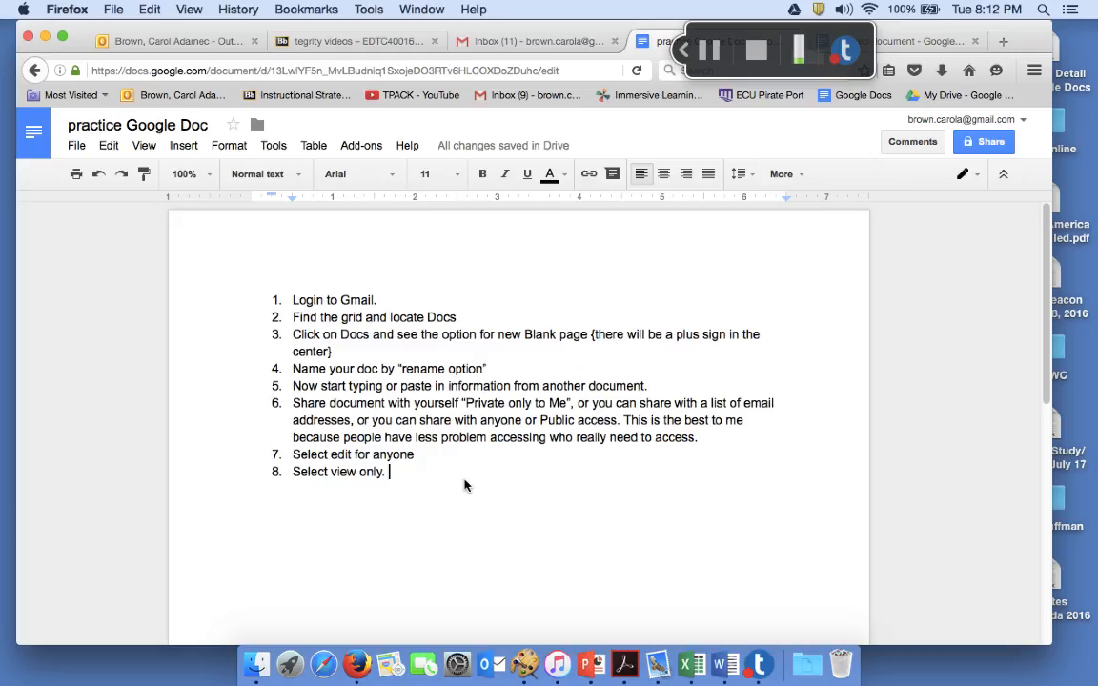
key("Return")
type("Copy")
type(" the link addre")
type("ss")
type(" (")
type("copy past")
type("e function")
type("]")
key("Return")
type("S")
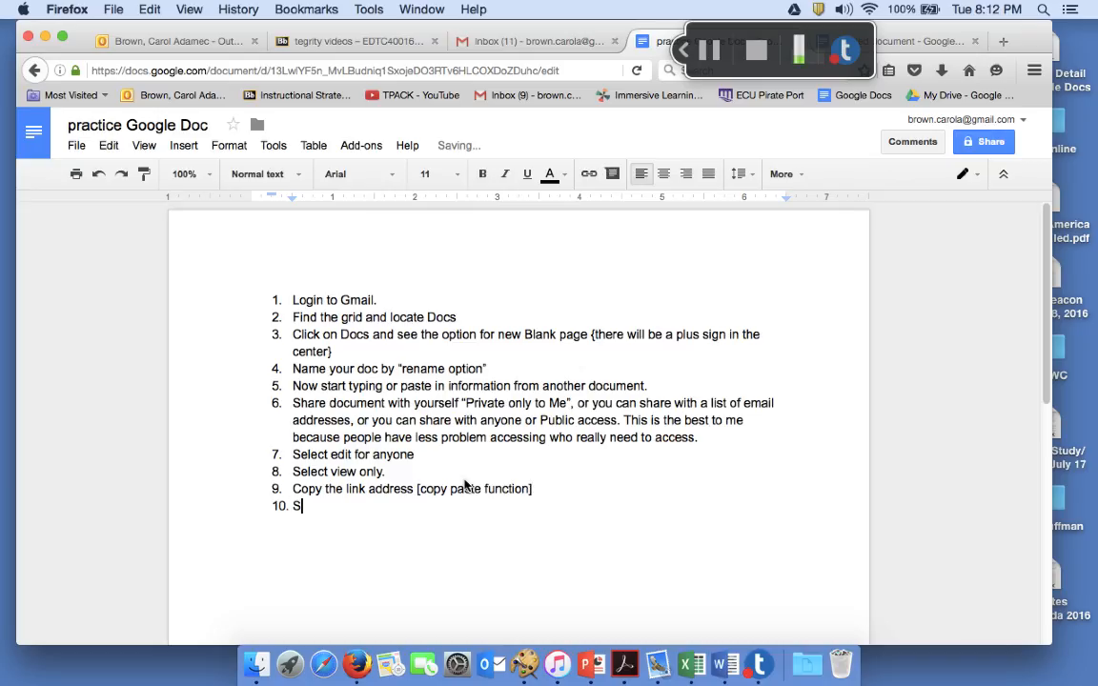
type("end the link to anyone")
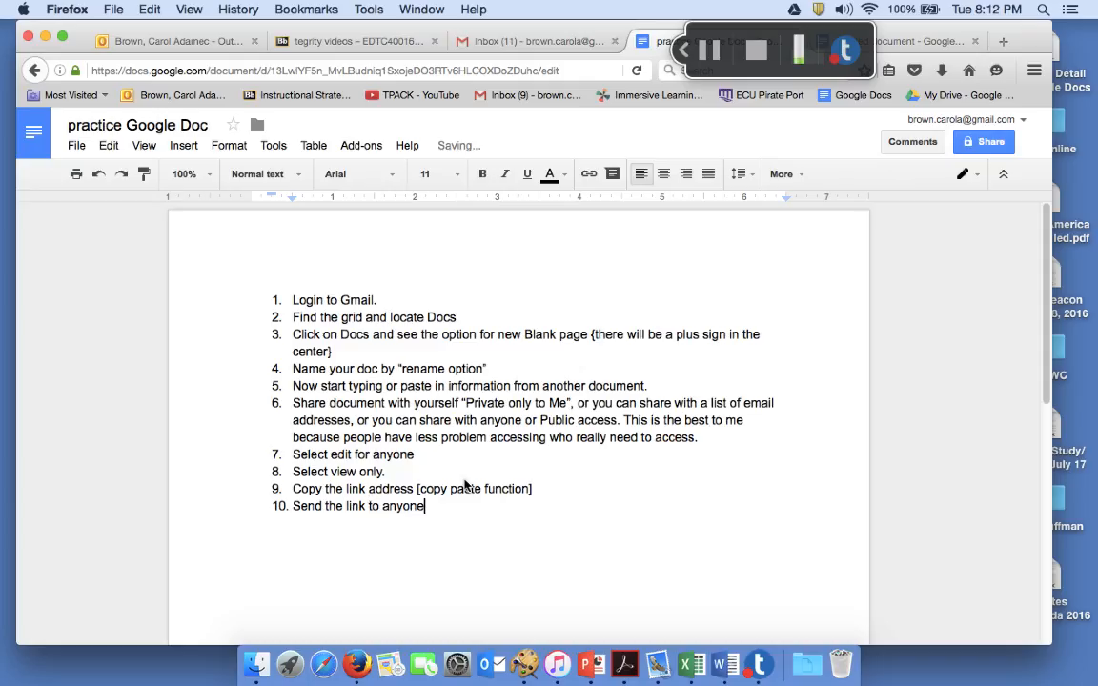
type(" or everyone.")
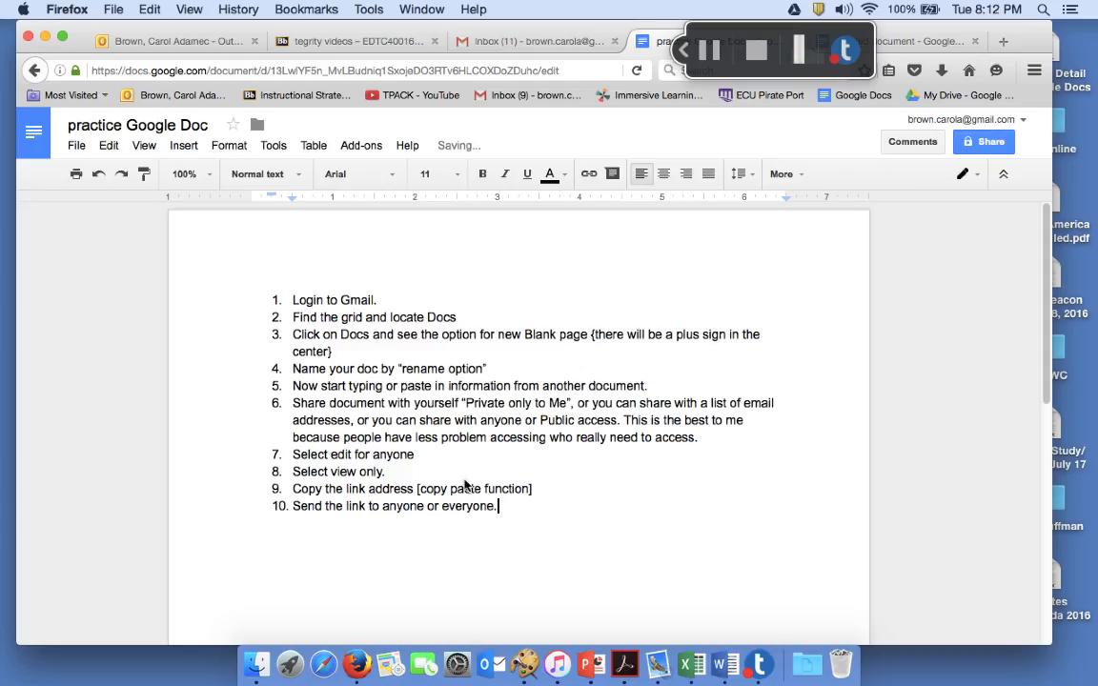
key("Return")
Write step 11: if shared only with yourself, send it directly and open it in Gmail
type("Or, if you share")
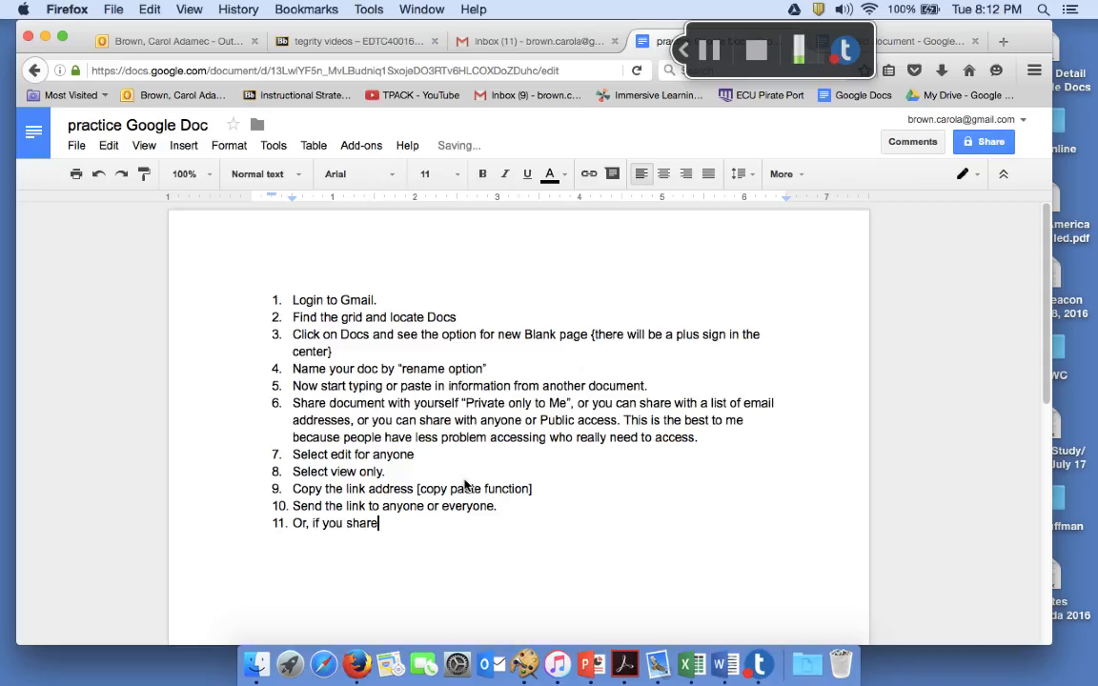
type(" only with your")
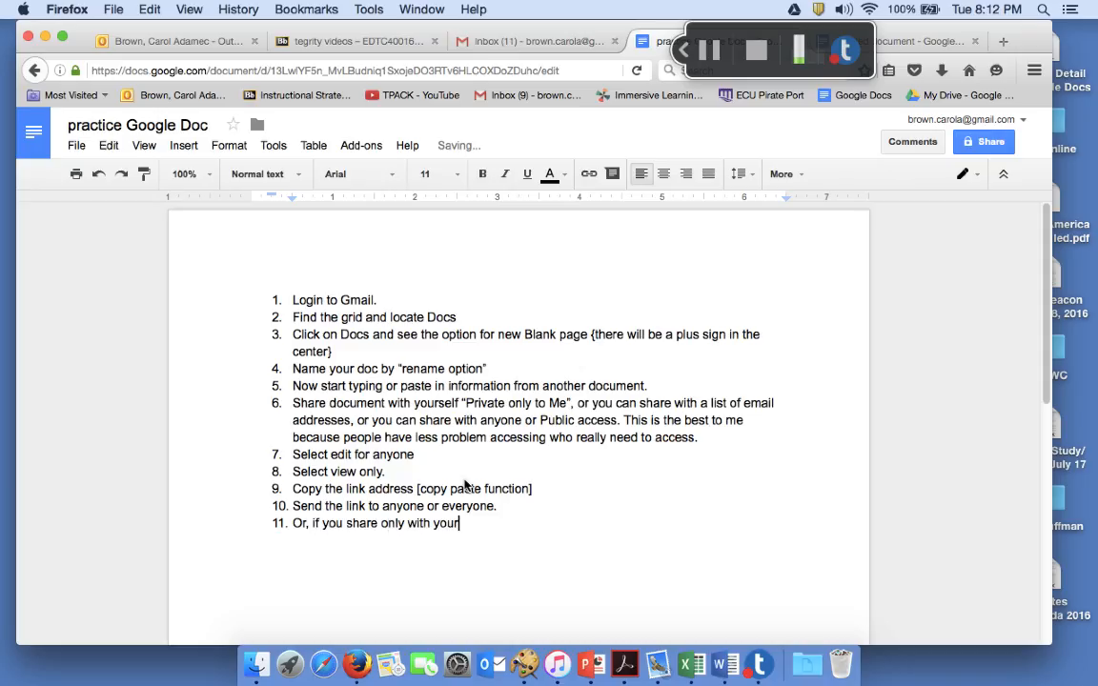
type("self, you can se")
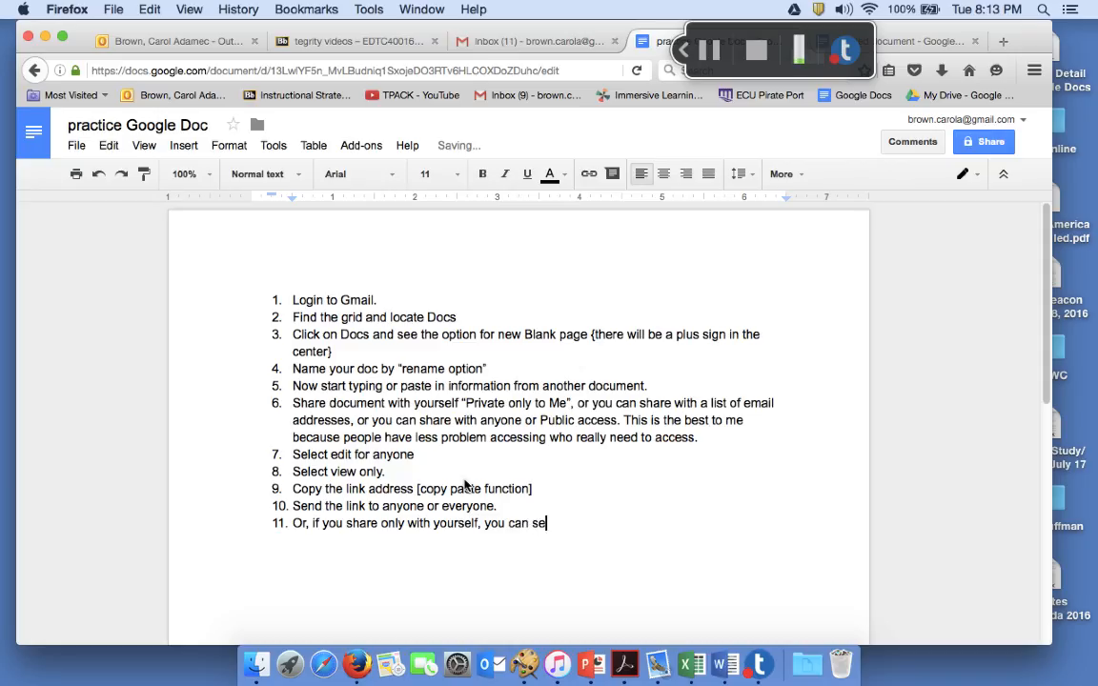
type("nd directly to yourself from the Doc and open it in your gmail account.")
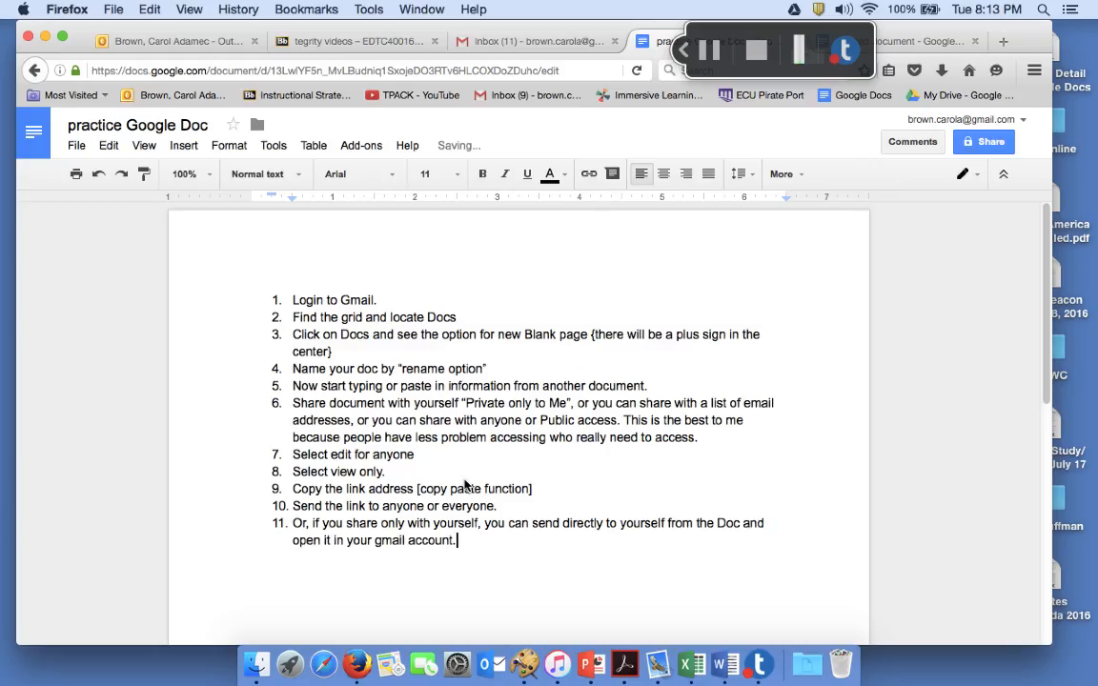
Add step 12 on viewing in Gmail or downloading to your home computer, with changes preserved
key("Return")
type("Then you can view in gmail")
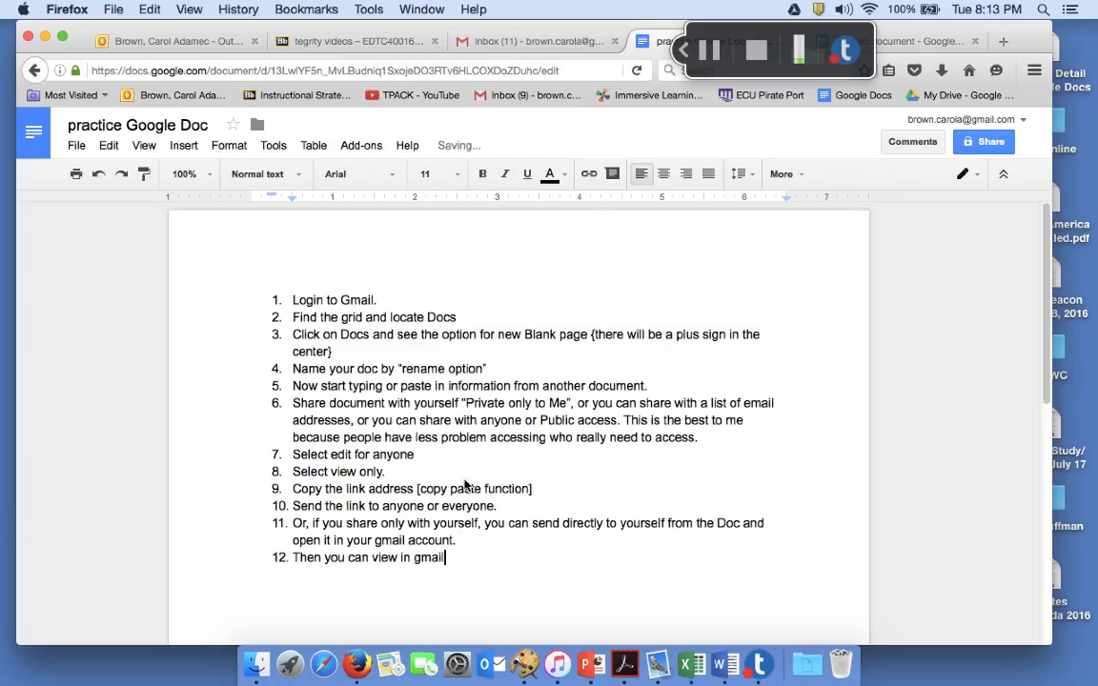
type(", or you can download the d")
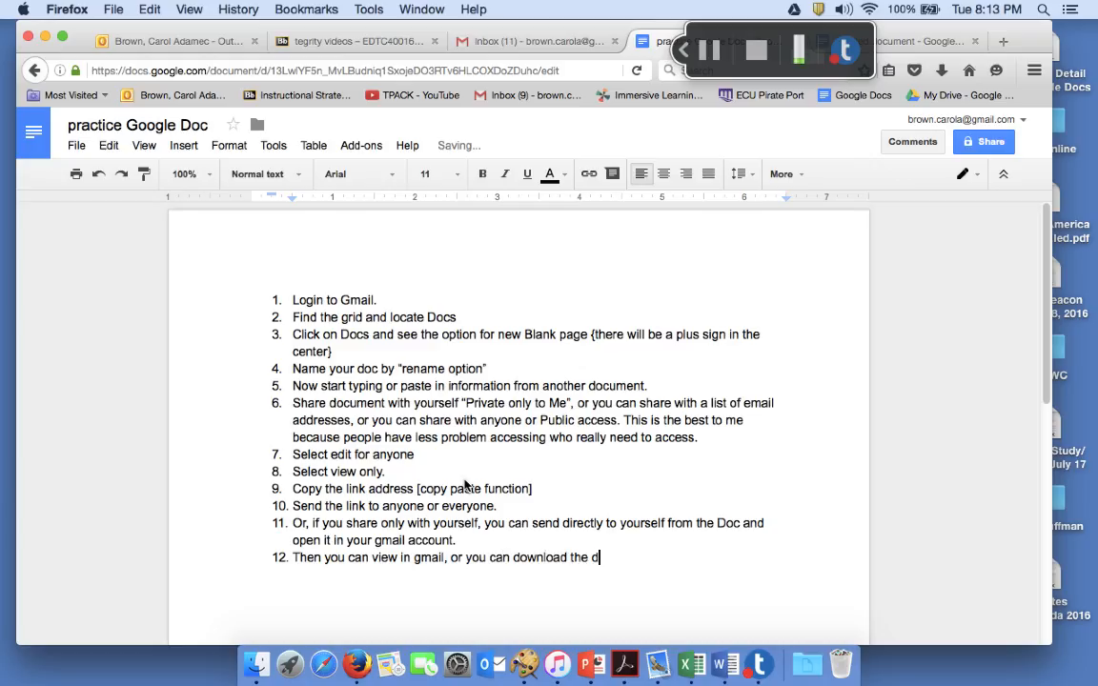
type("oc to your howm comp")
key("BackSpace")
key("BackSpace")
key("BackSpace")
key("BackSpace")
key("BackSpace")
key("BackSpace")
key("BackSpace")
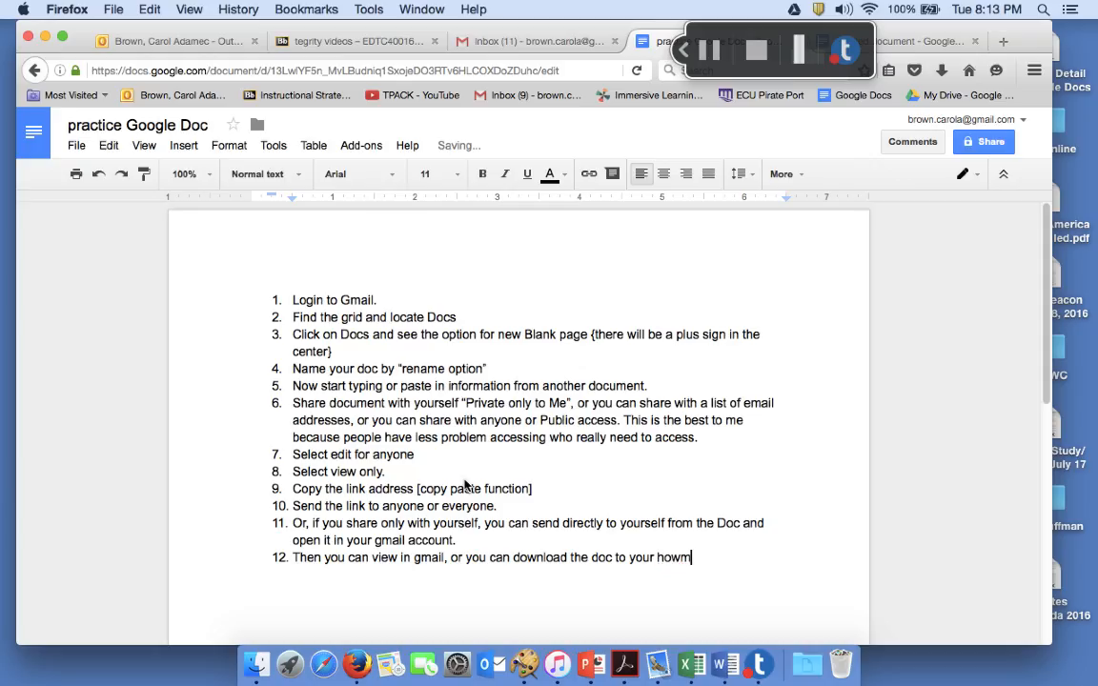
type("me computer. If you wor")
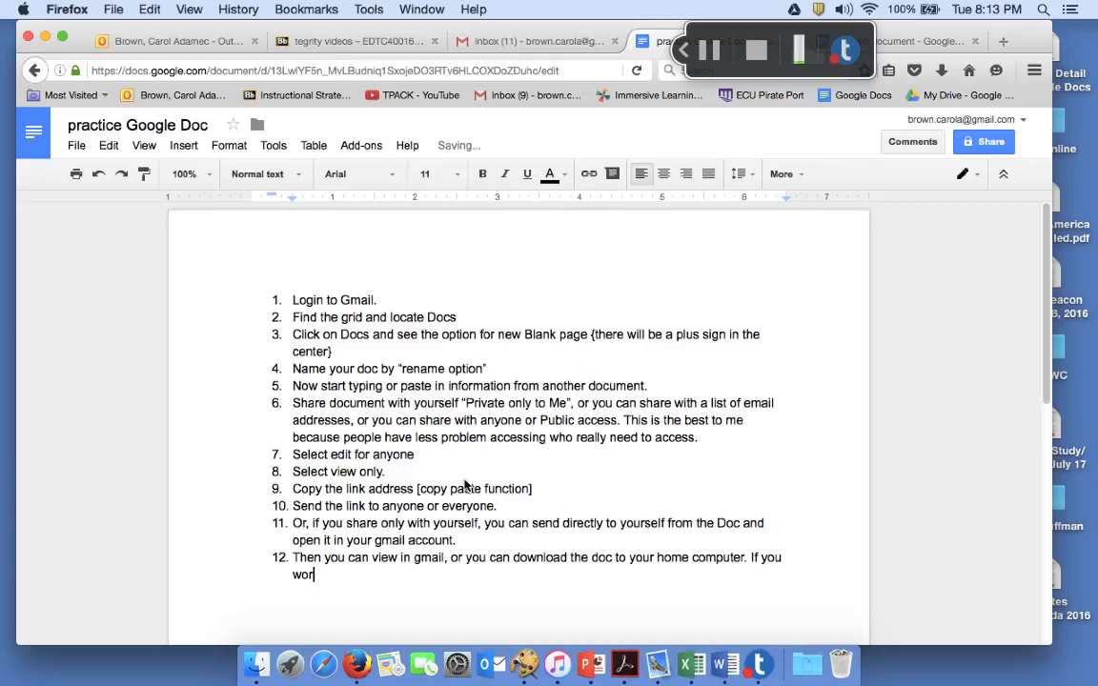
type("k with the doc")
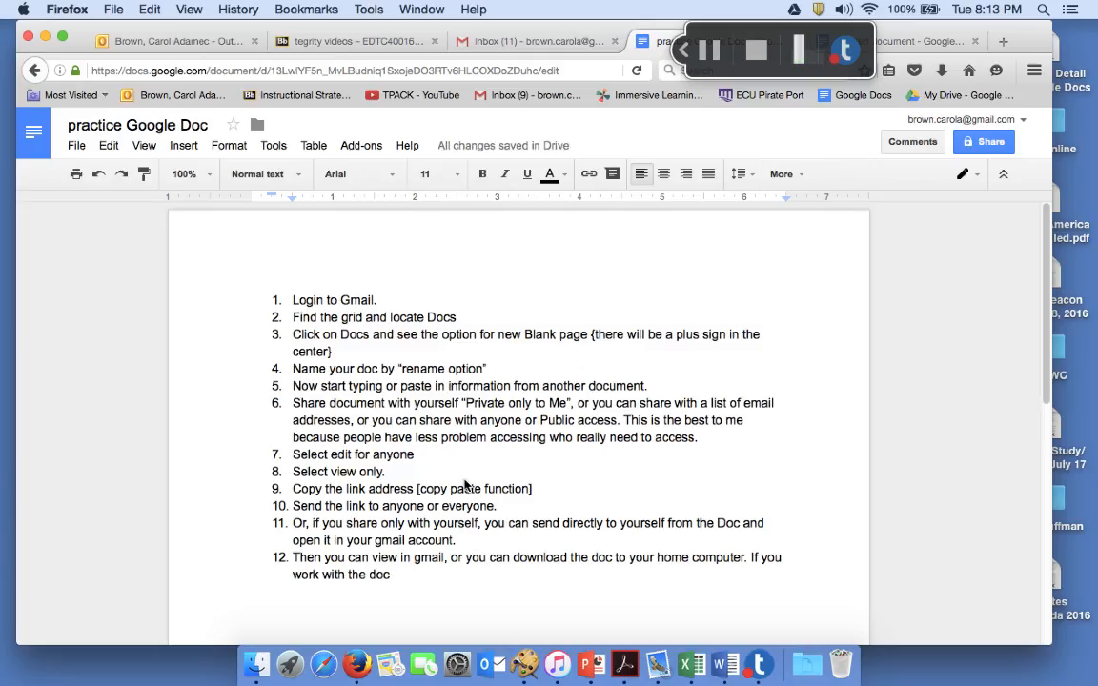
type(" in your gmail.")
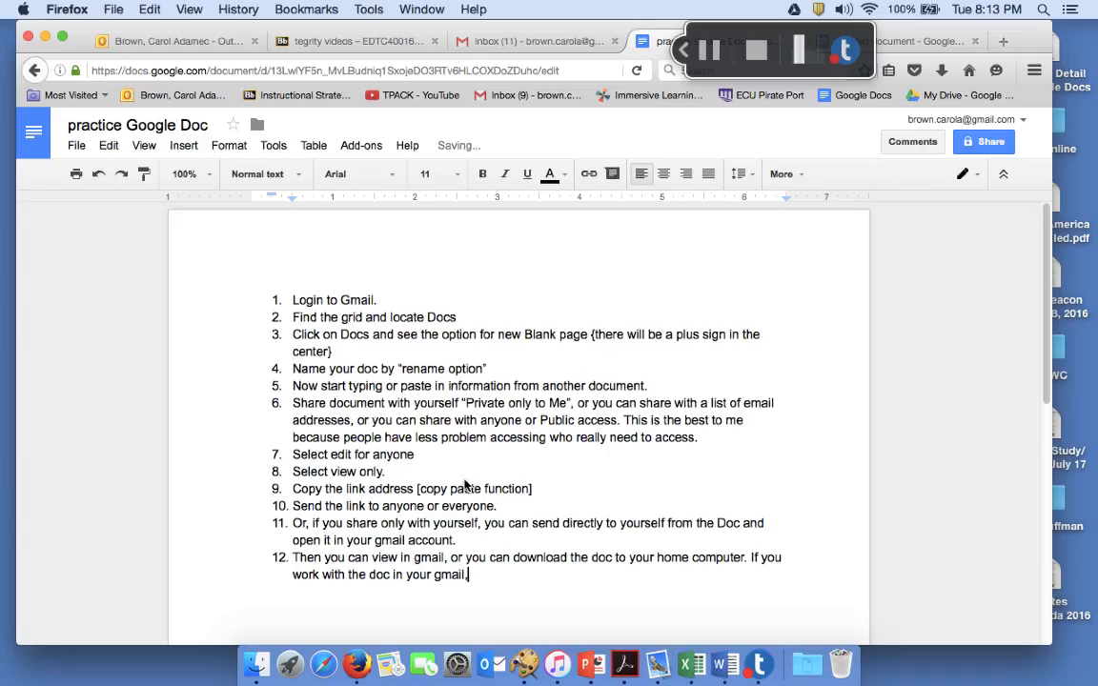
key("BackSpace")
type(",or as it is still on t")
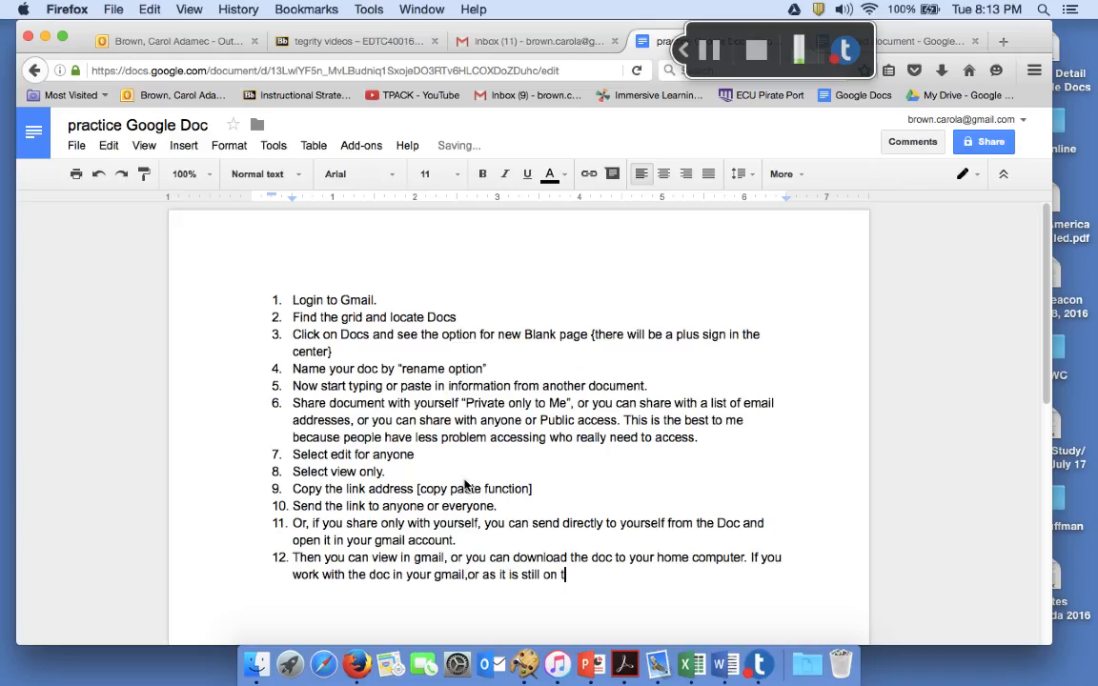
type("he google serve")
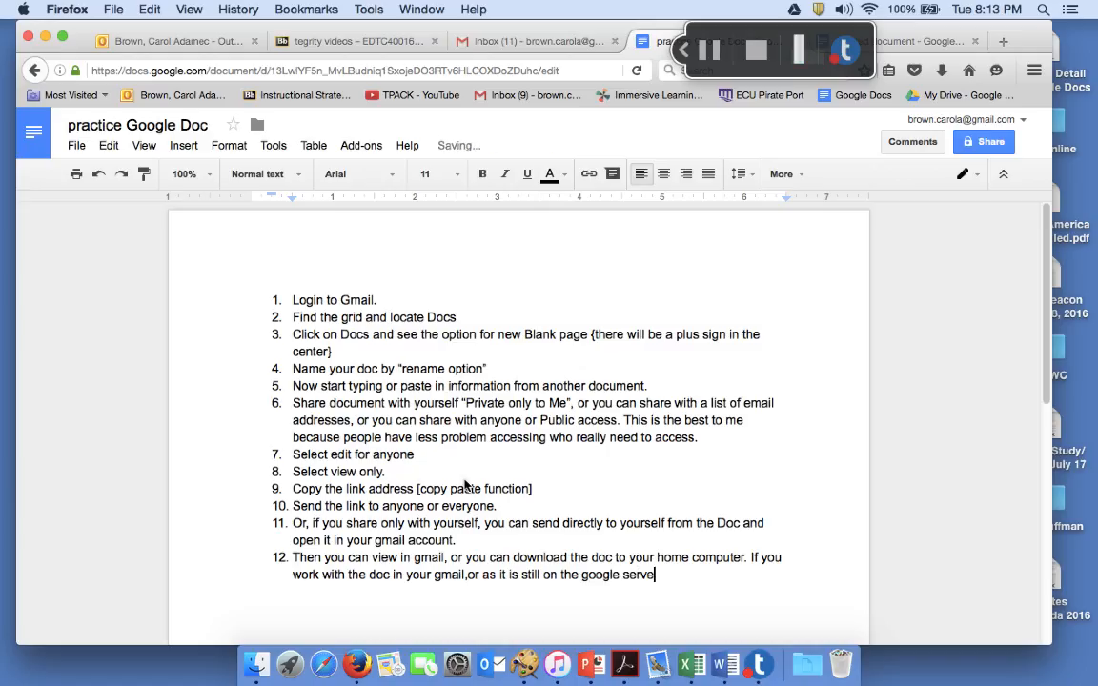
type("r, the change")
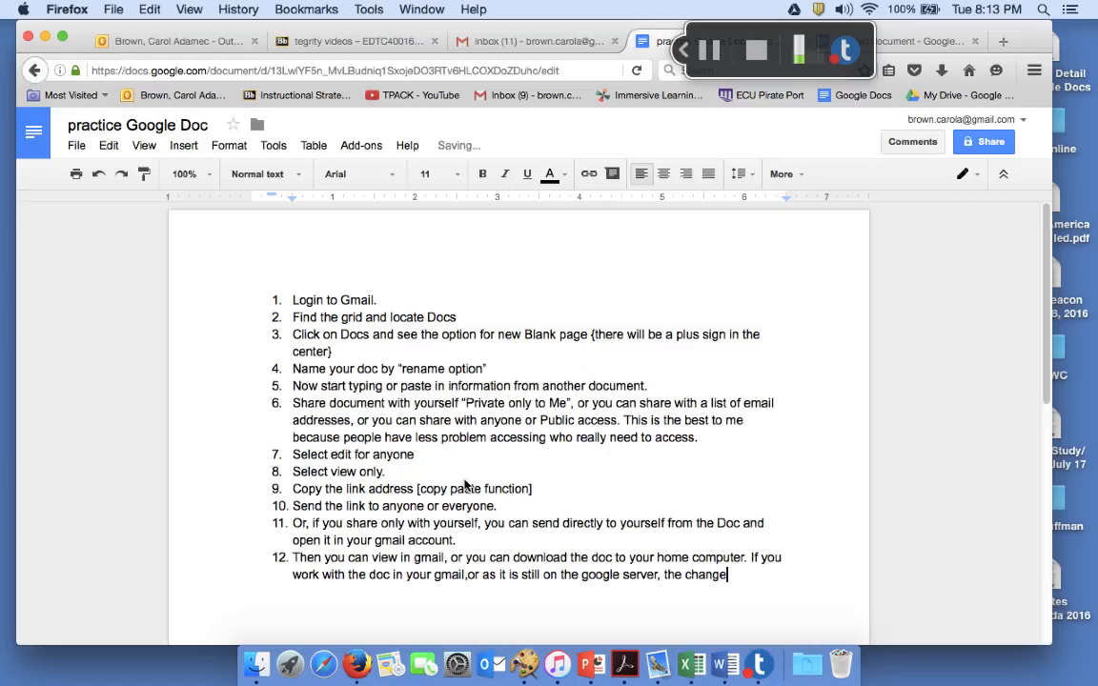
key("BackSpace")
type("s you make wil")
type("l be presere")
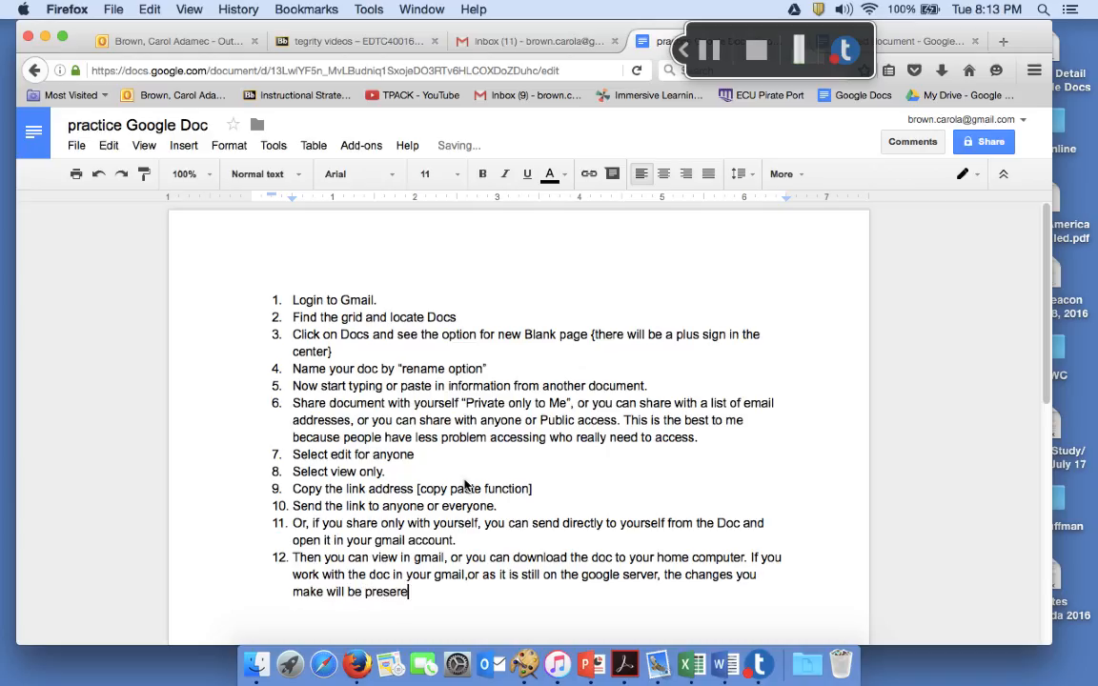
key("BackSpace")
type("ved.")
key("Return")
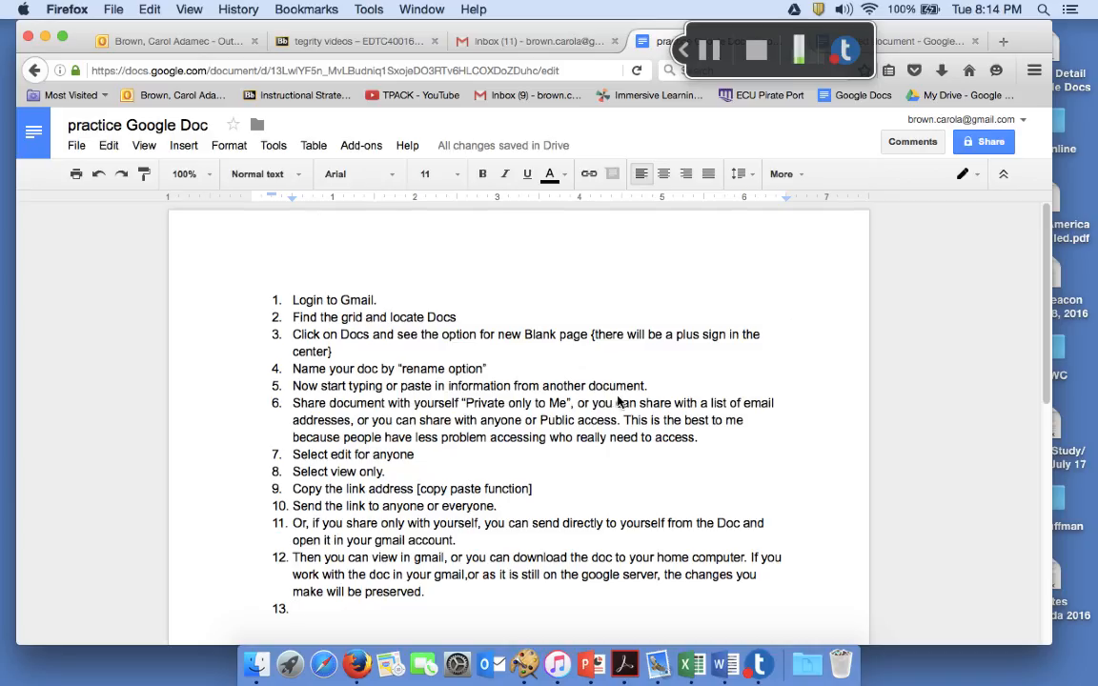
left_click(997, 146)
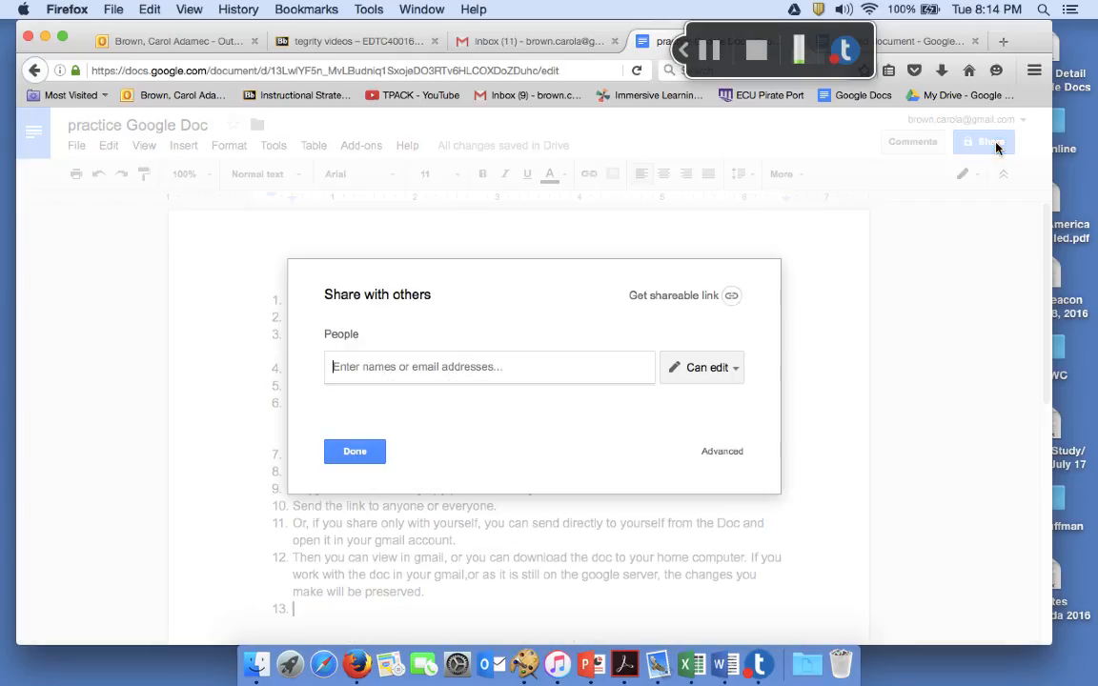
left_click(727, 373)
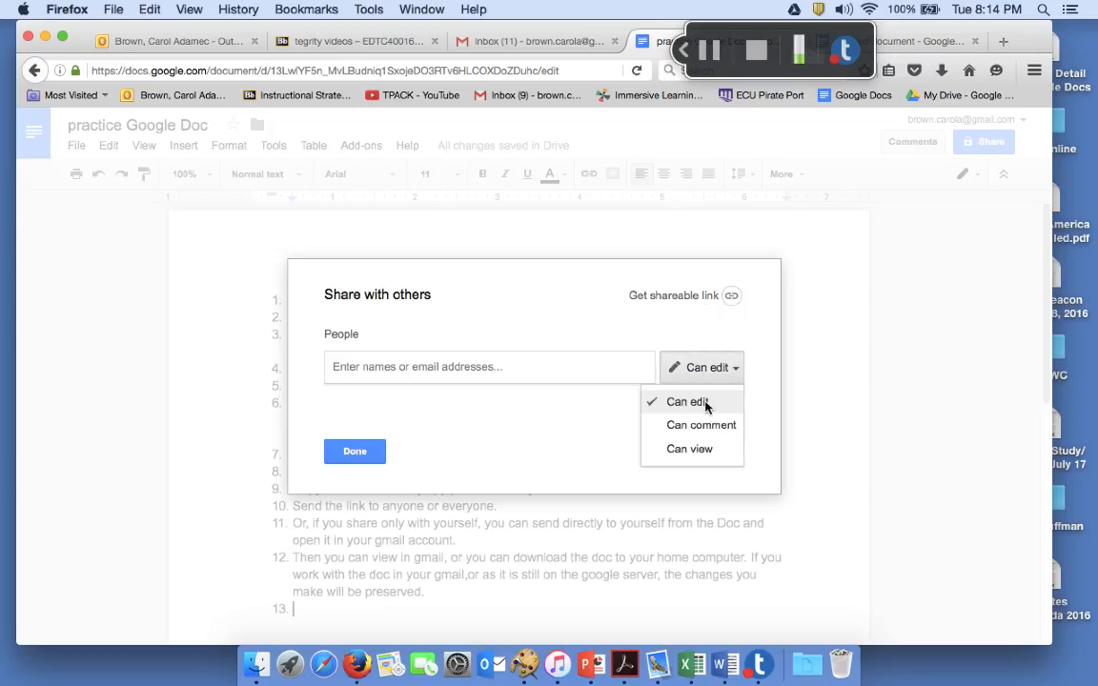
left_click(706, 408)
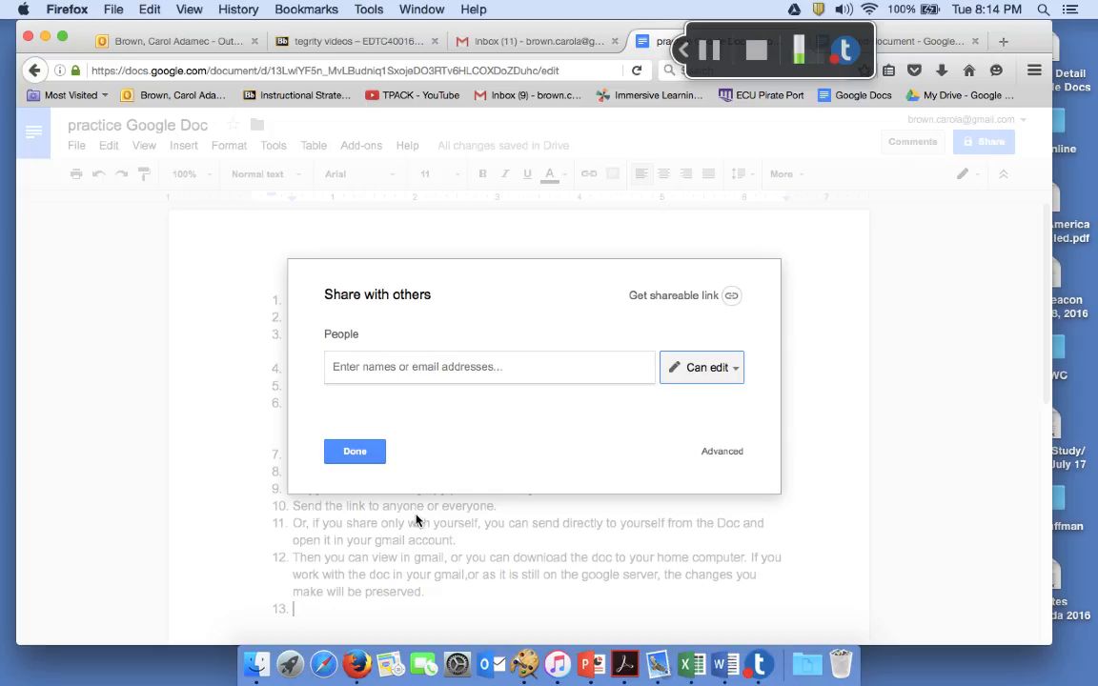
left_click(368, 456)
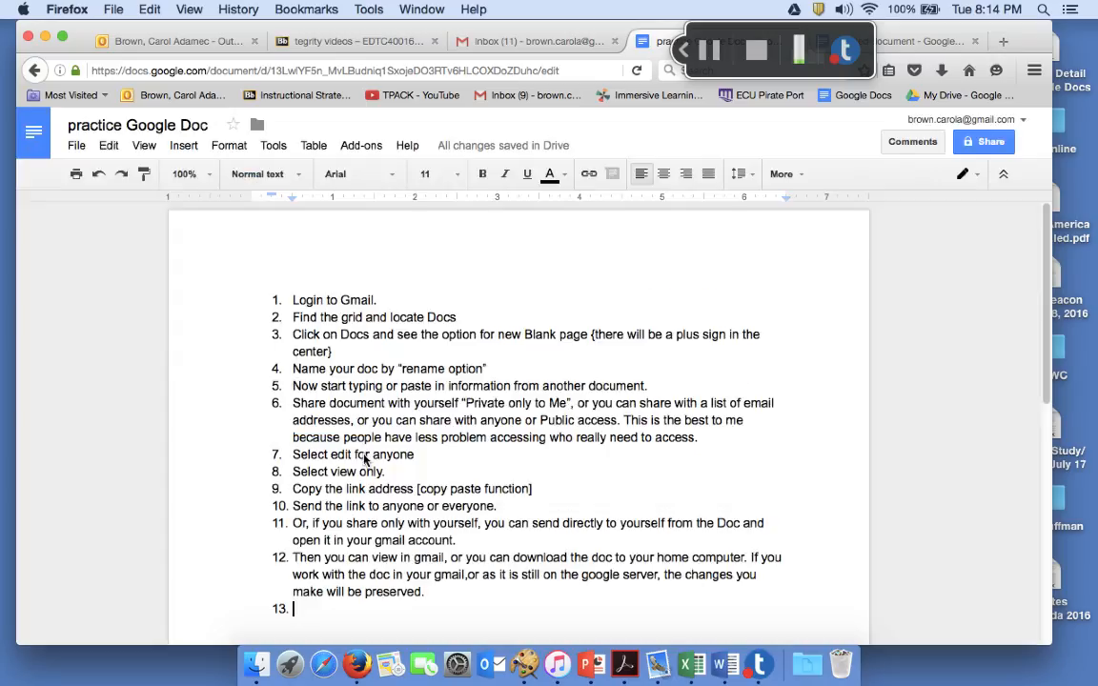
scroll(810, 515, "down", 3)
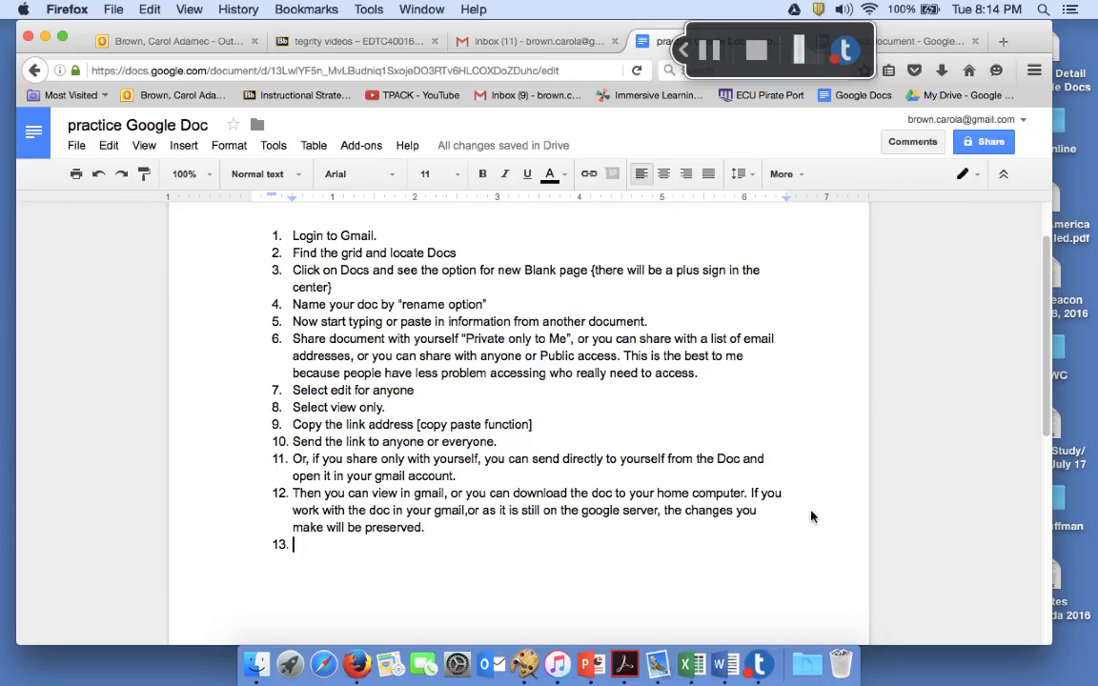
Send a sharing invitation for the doc to your own Gmail address
left_click(1004, 151)
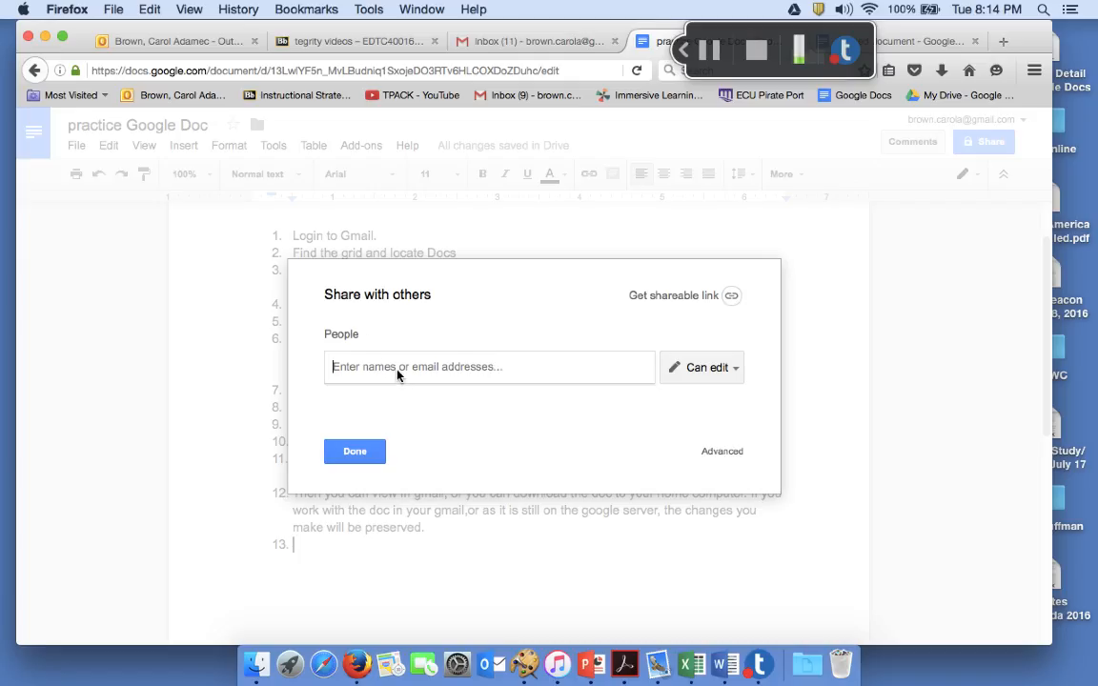
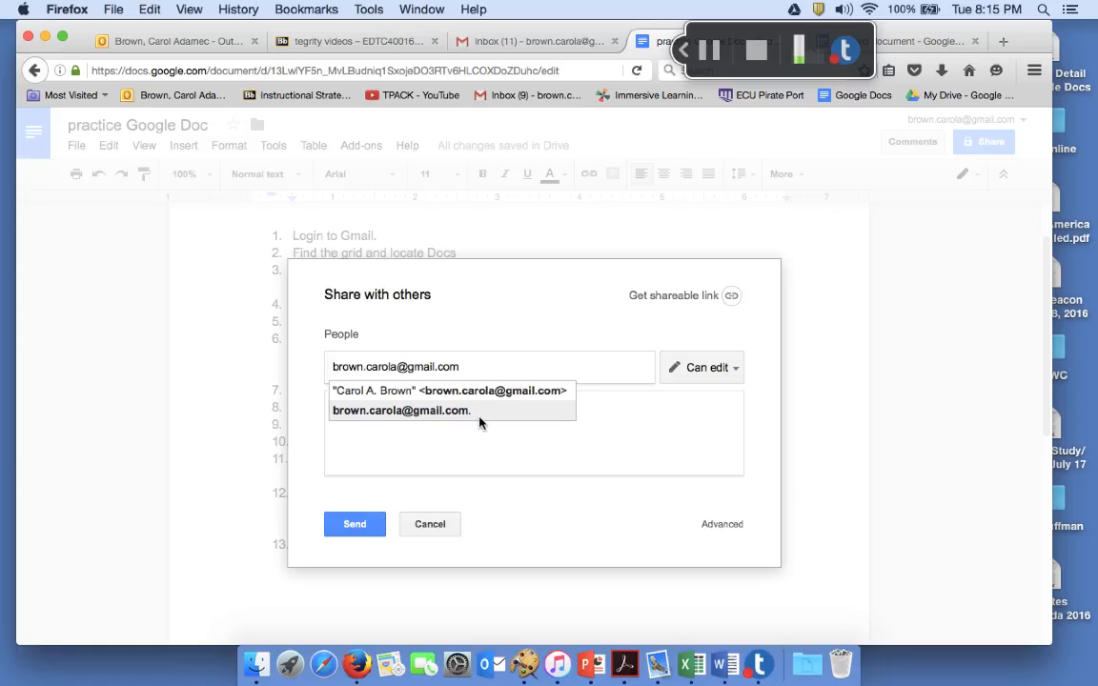
left_click(738, 372)
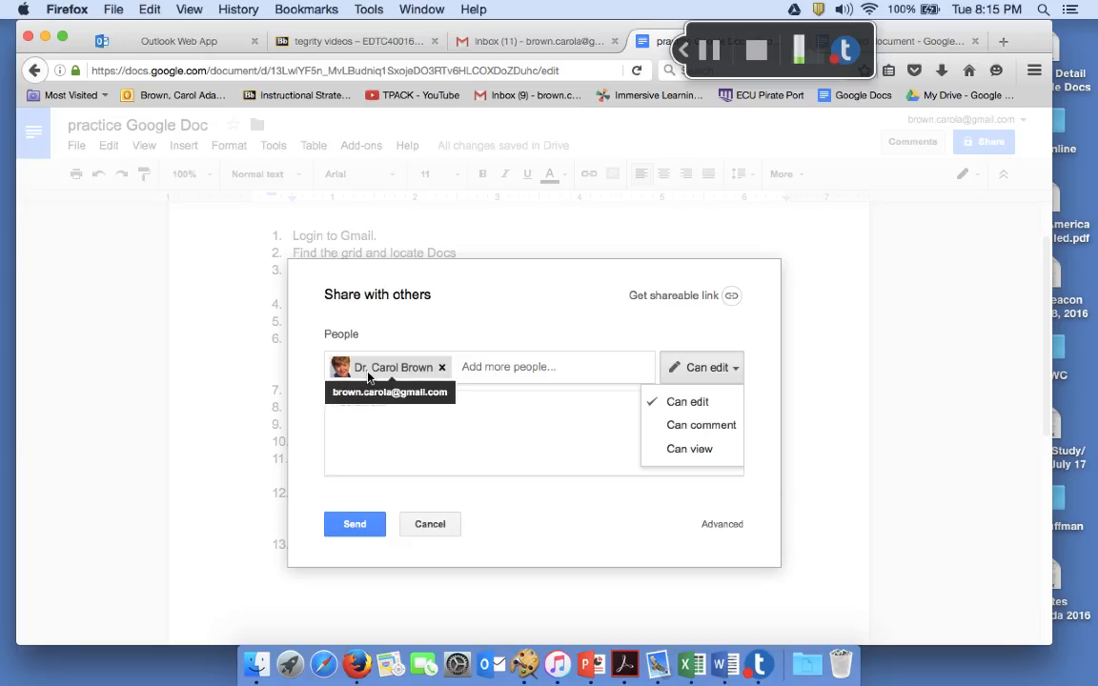
left_click(356, 525)
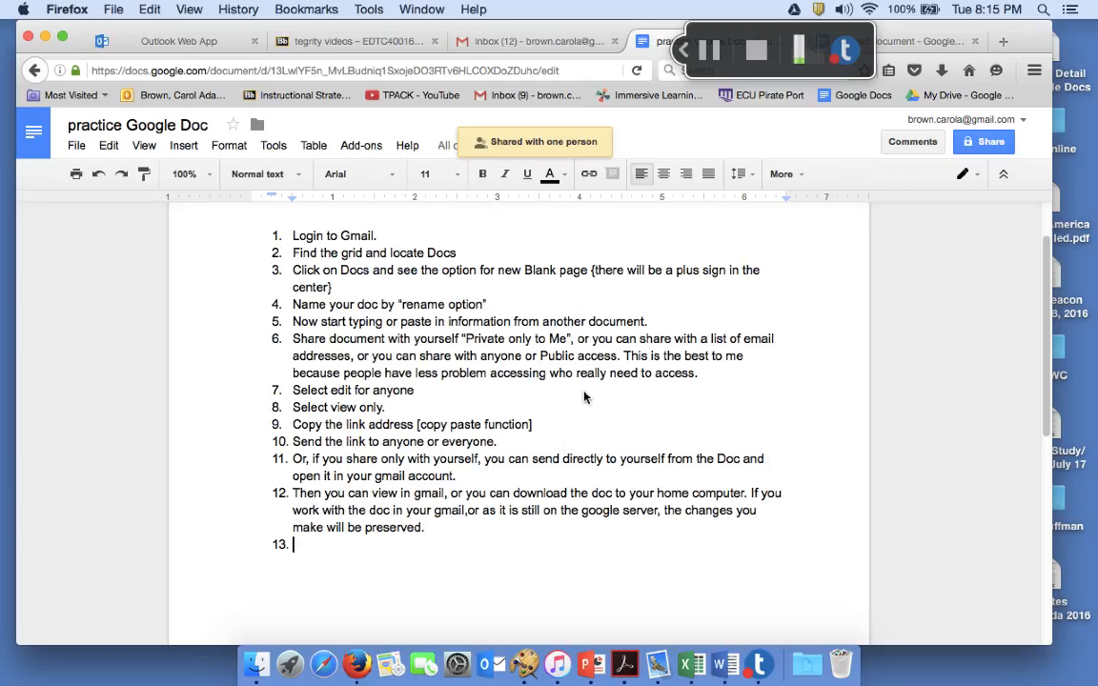
left_click(551, 43)
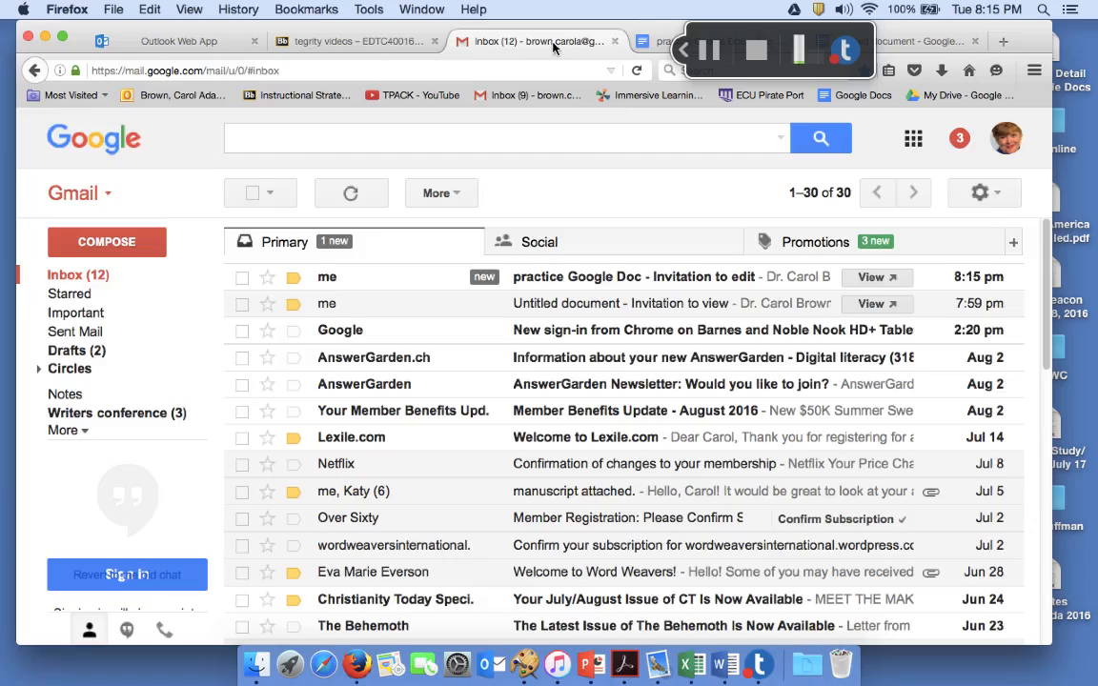
Refresh the inbox, open the invitation email and follow its 'practice Google Doc' link
left_click(638, 72)
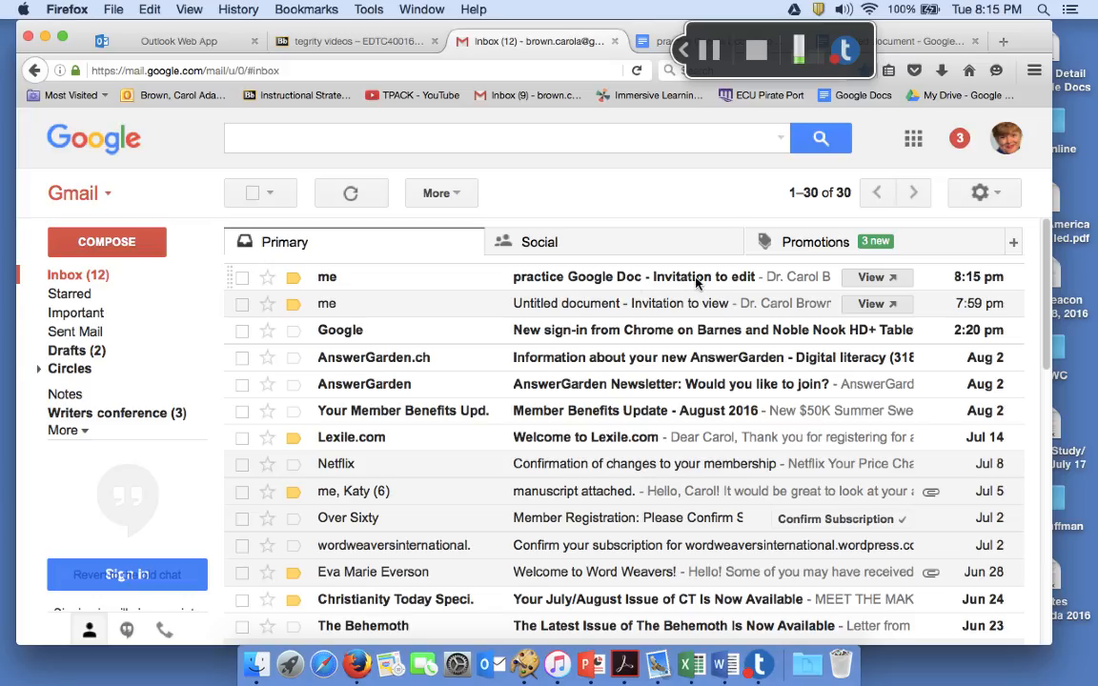
left_click(520, 277)
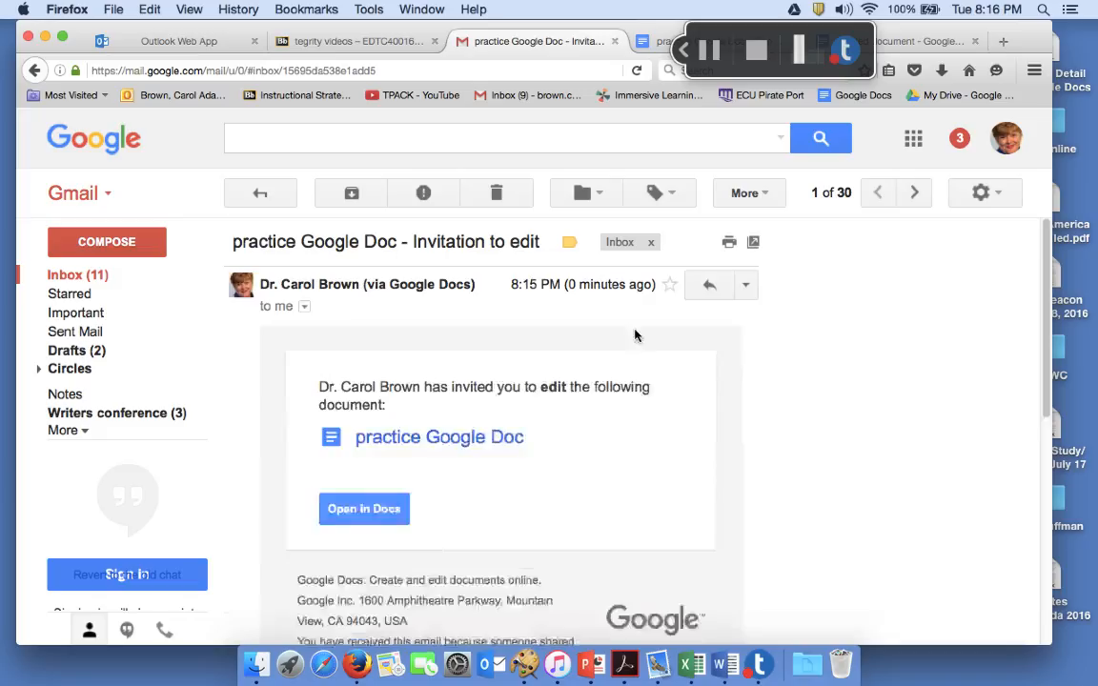
scroll(732, 367, "down", 2)
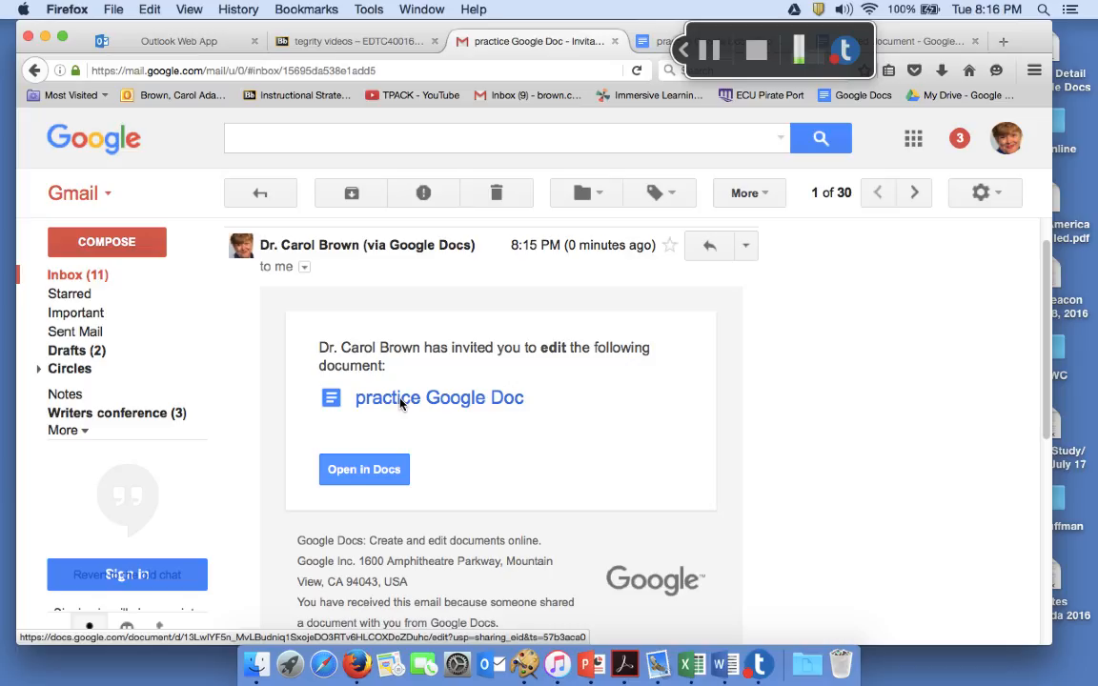
left_click(375, 403)
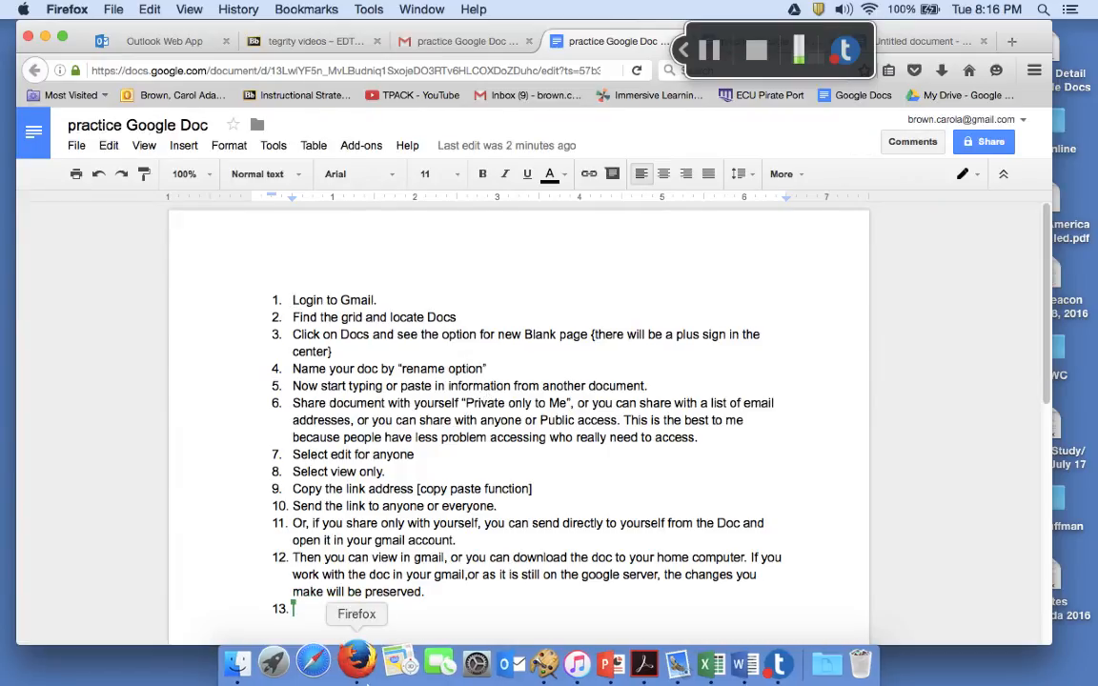
Type item 13: 'So I can see how to edit my doc from my home computer, even though it was started on my office computer.'
mouse_move(299, 610)
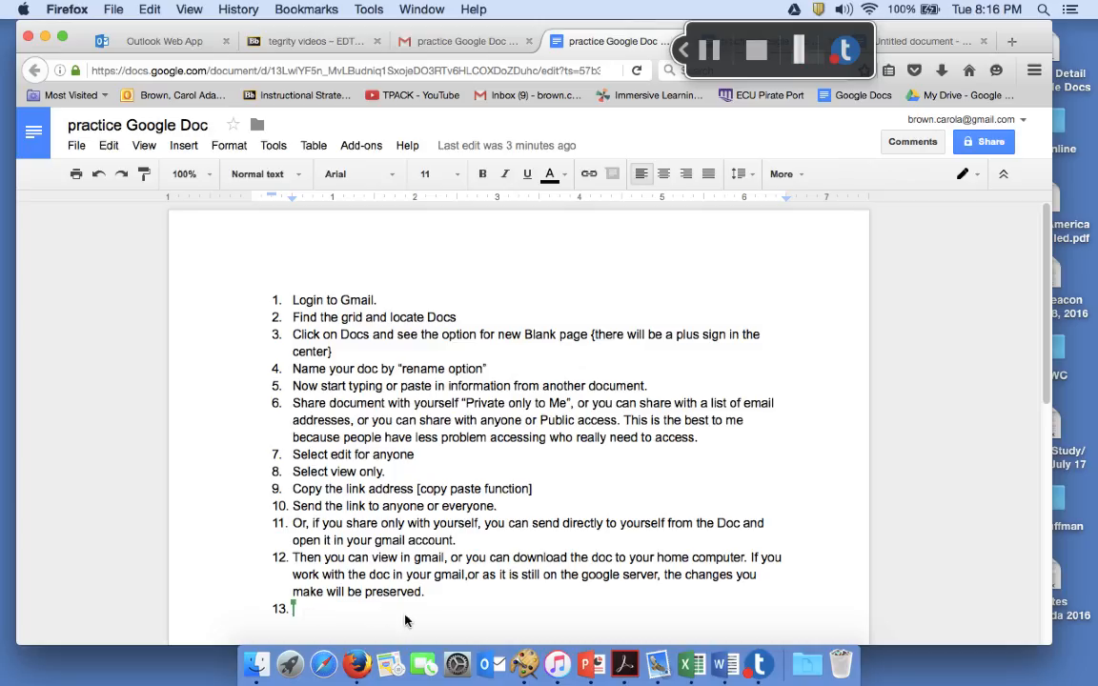
type("So I c")
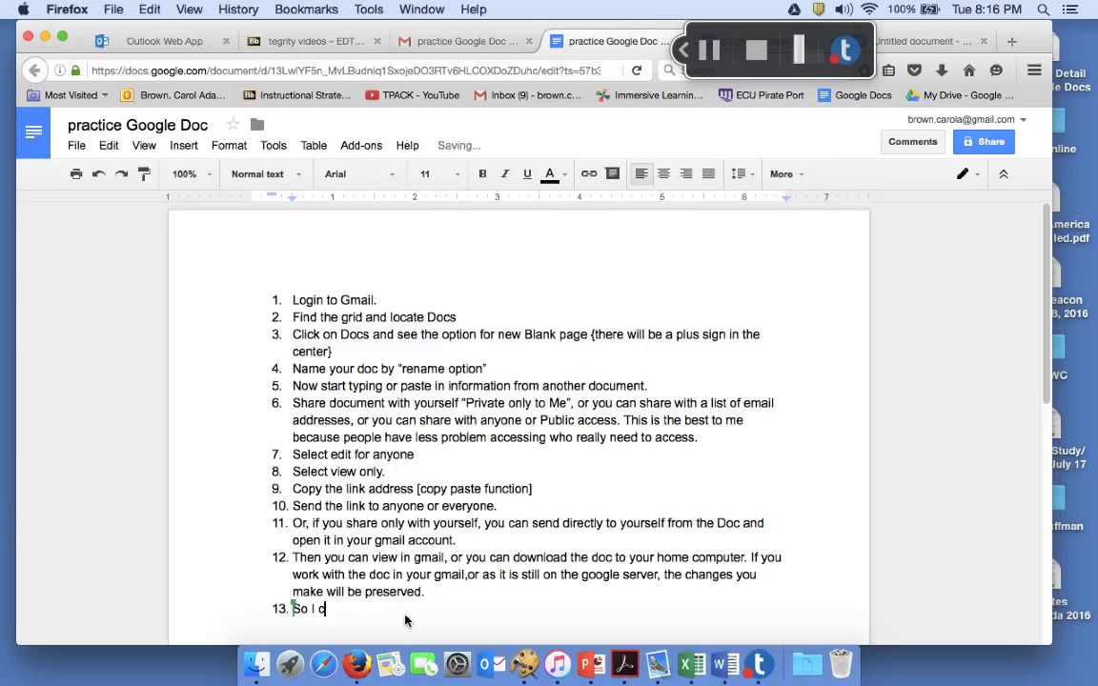
type("an see how to edit my doc from my hom")
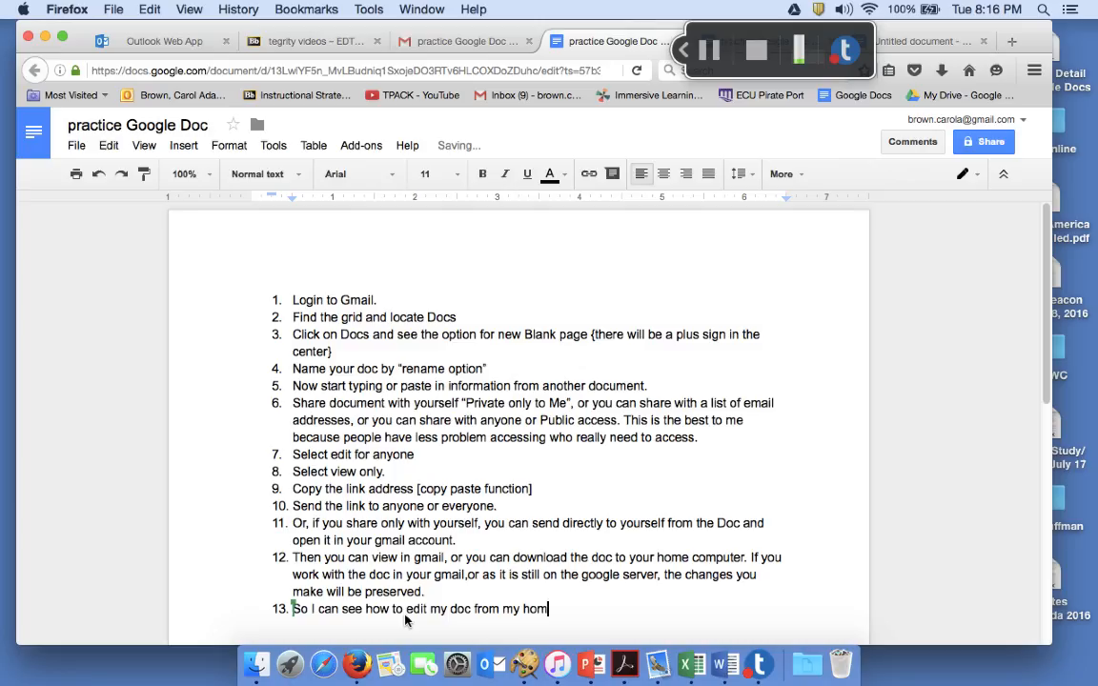
type("e computer, even though it was sat")
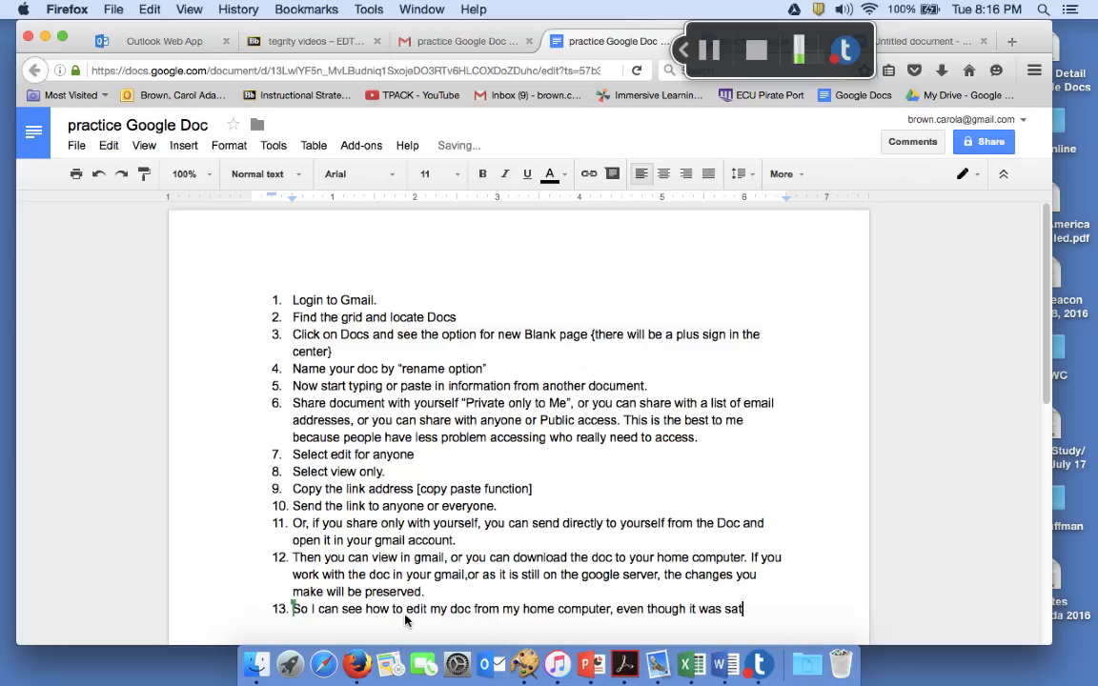
key("BackSpace")
key("BackSpace")
type("tarted on my office computer.")
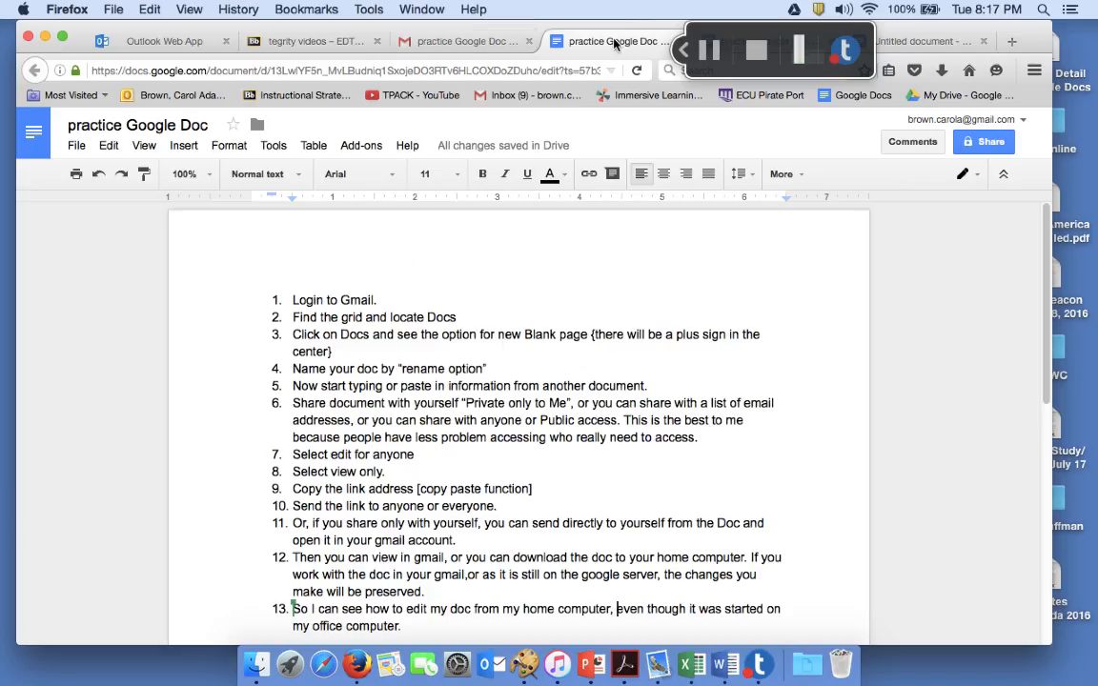
Switch back to Gmail and launch Docs in a new tab from the Google apps grid
left_click(510, 42)
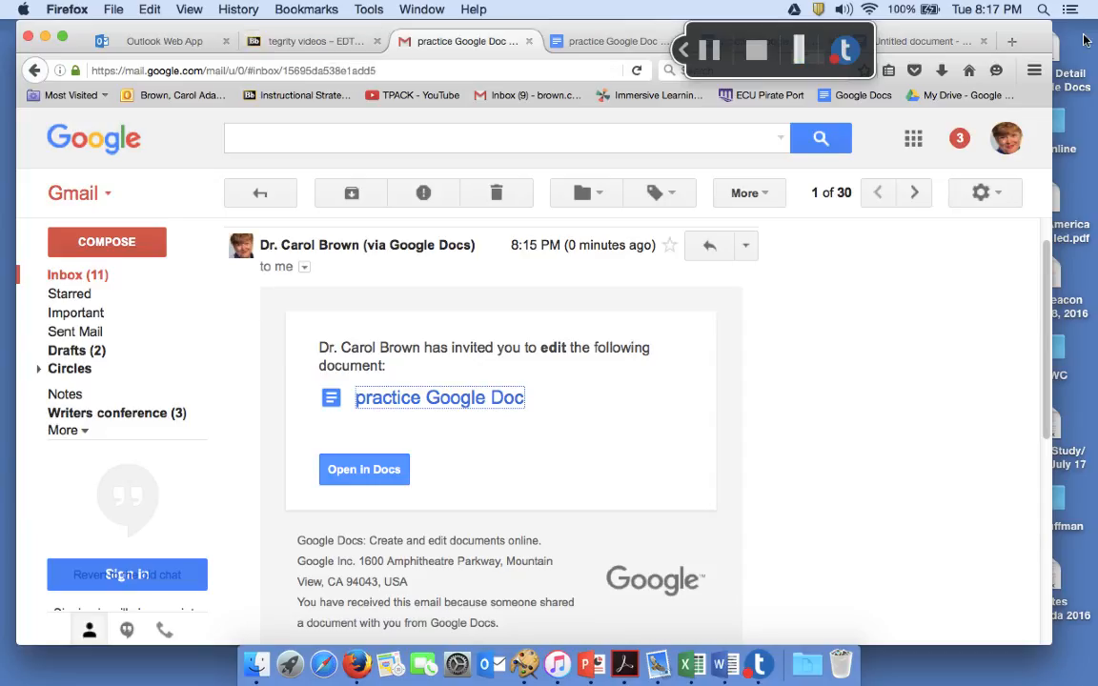
left_click(917, 140)
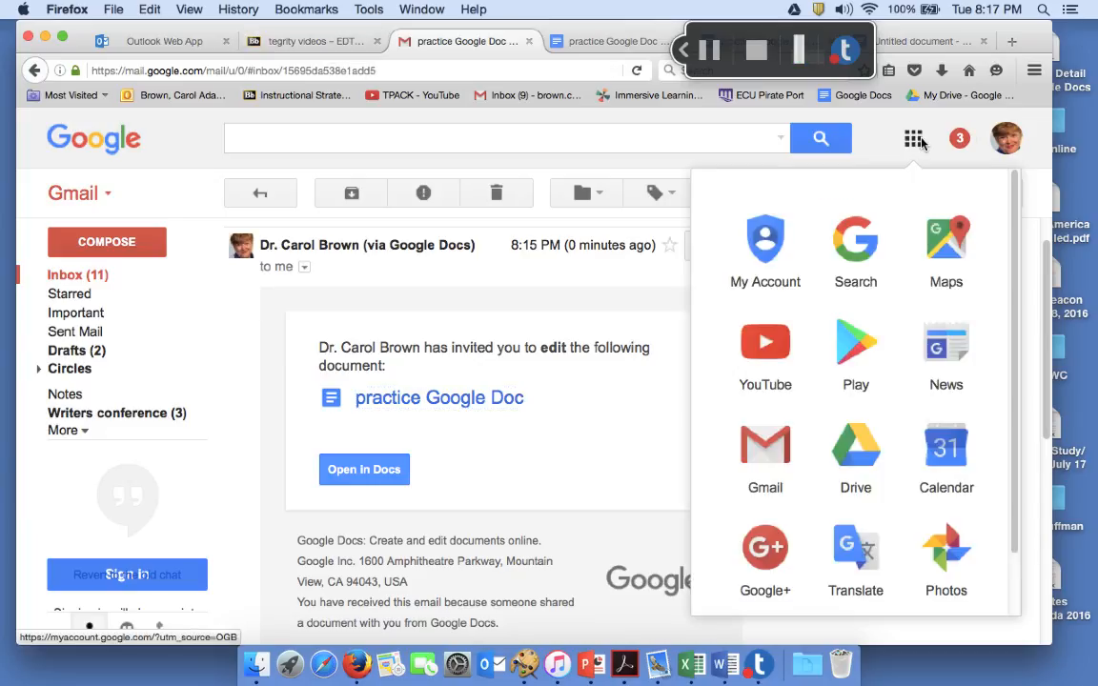
scroll(891, 586, "down", 5)
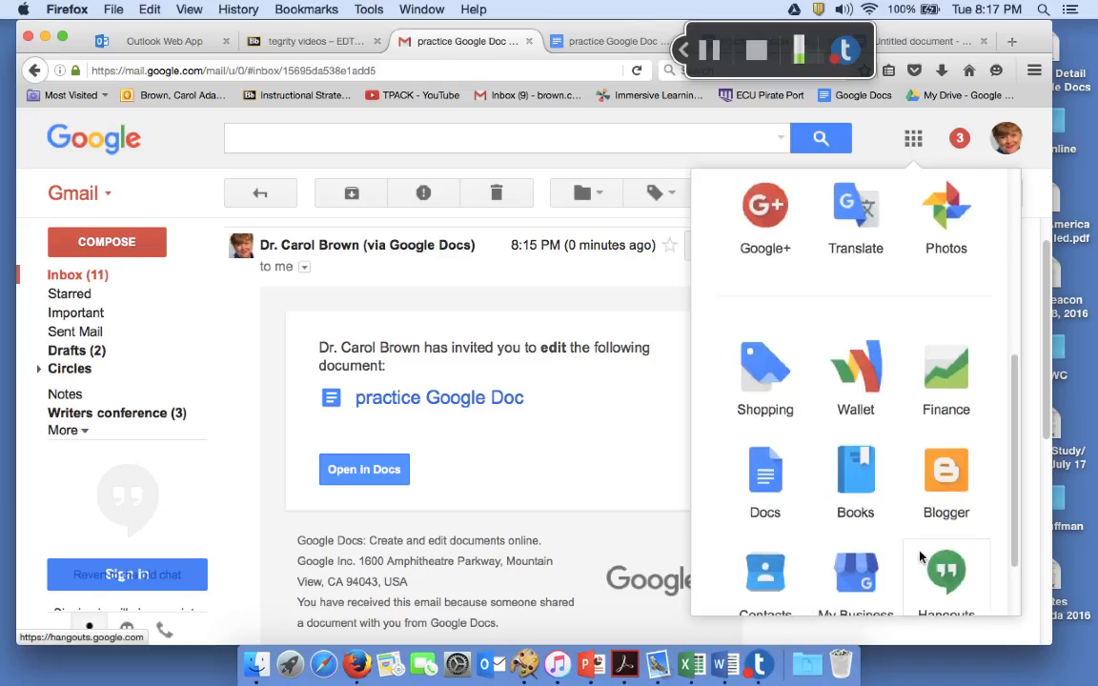
scroll(839, 534, "down", 2)
left_click(771, 434)
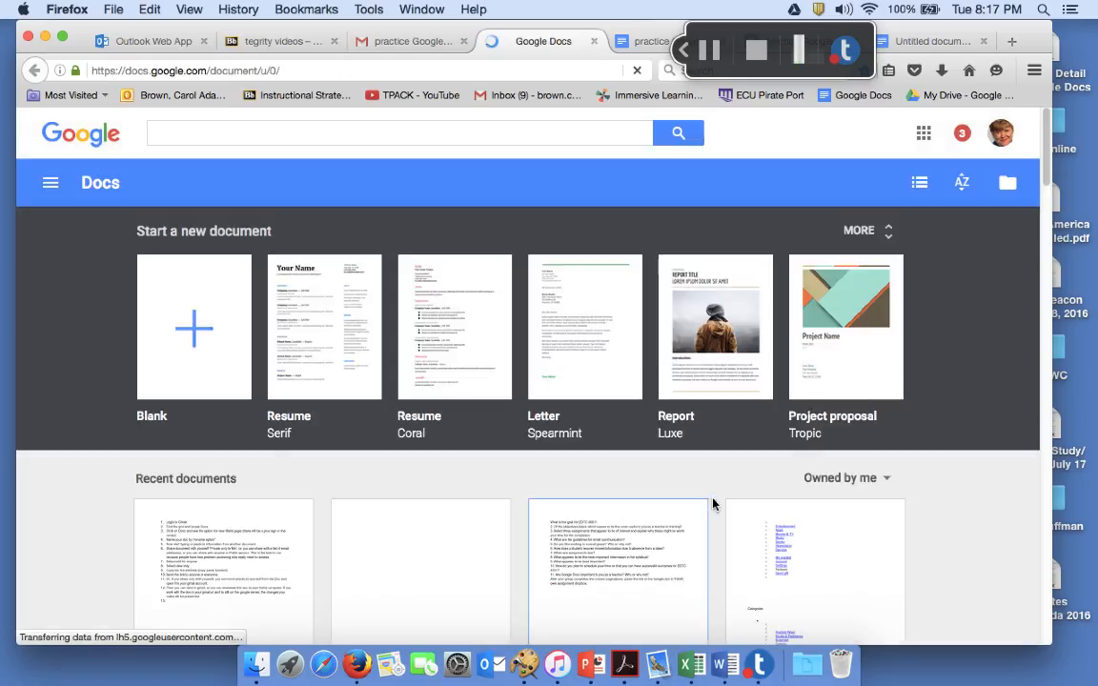
Reopen 'practice Google Doc' from recent documents, check item 13, then return to the Gmail invitation
scroll(705, 510, "down", 5)
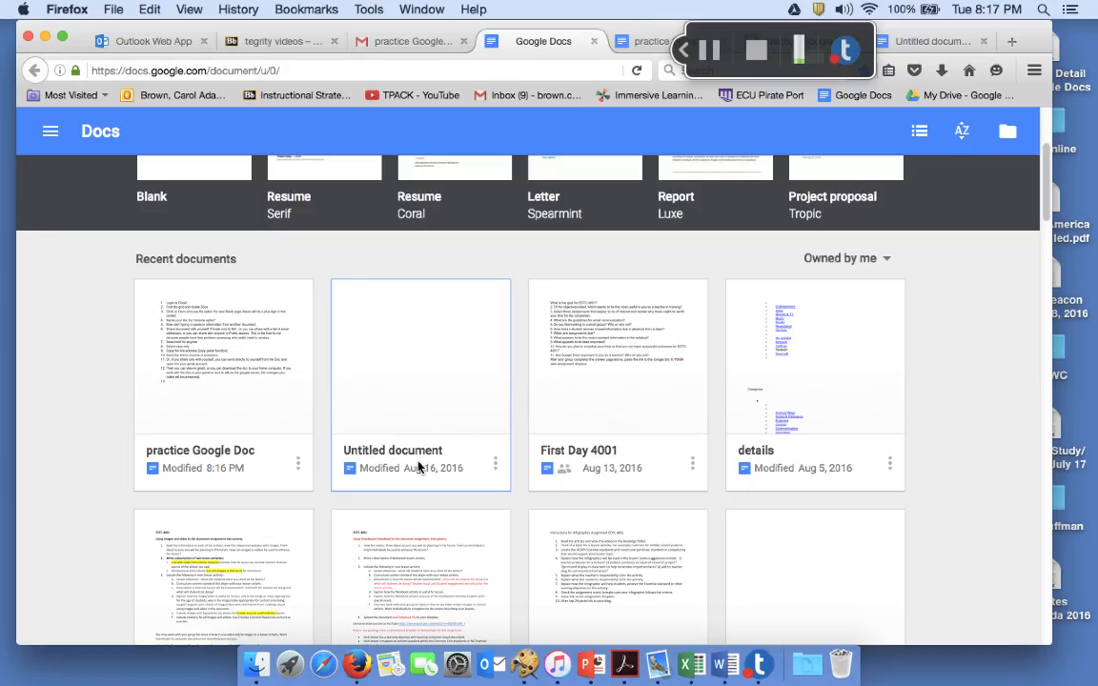
left_click(193, 407)
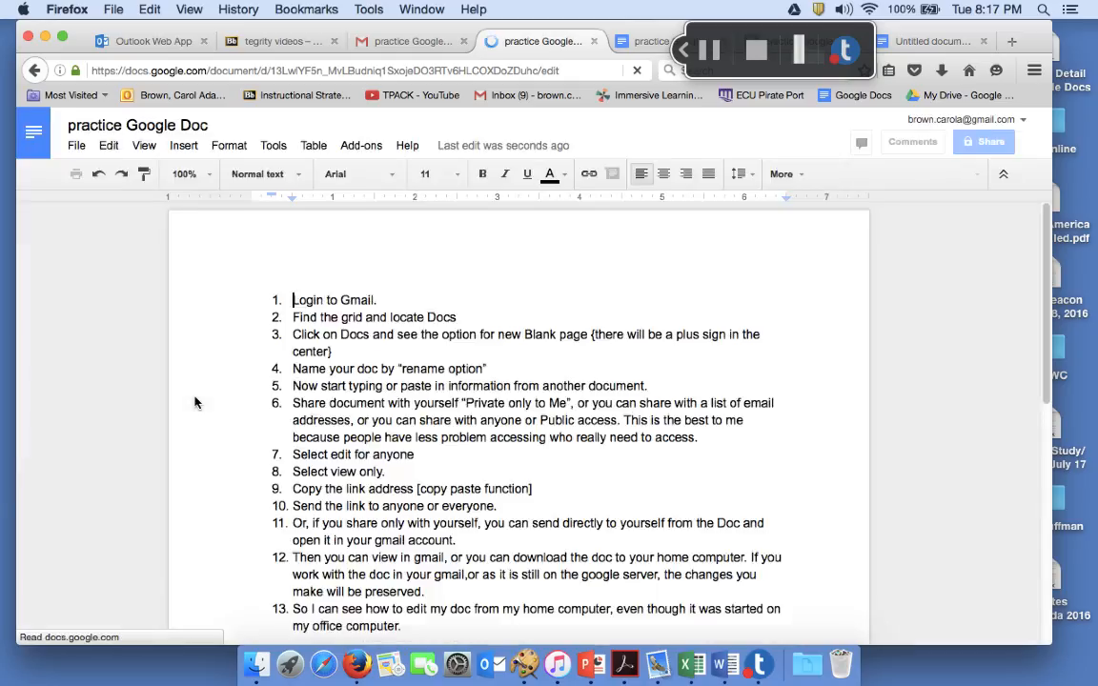
scroll(548, 487, "down", 3)
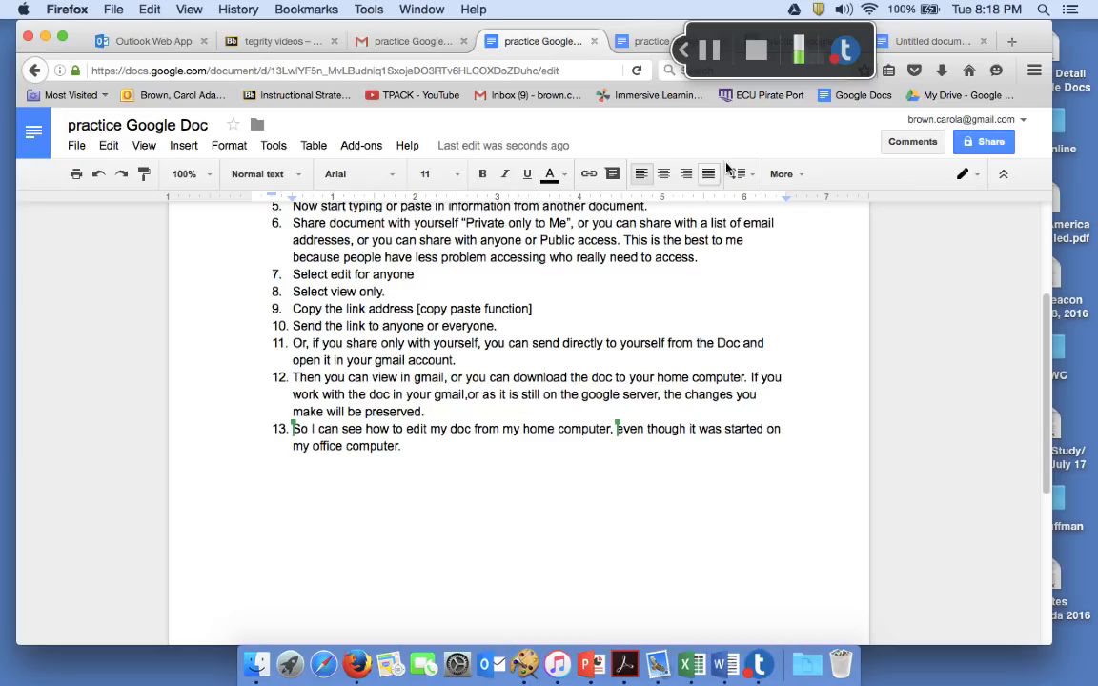
left_click(400, 41)
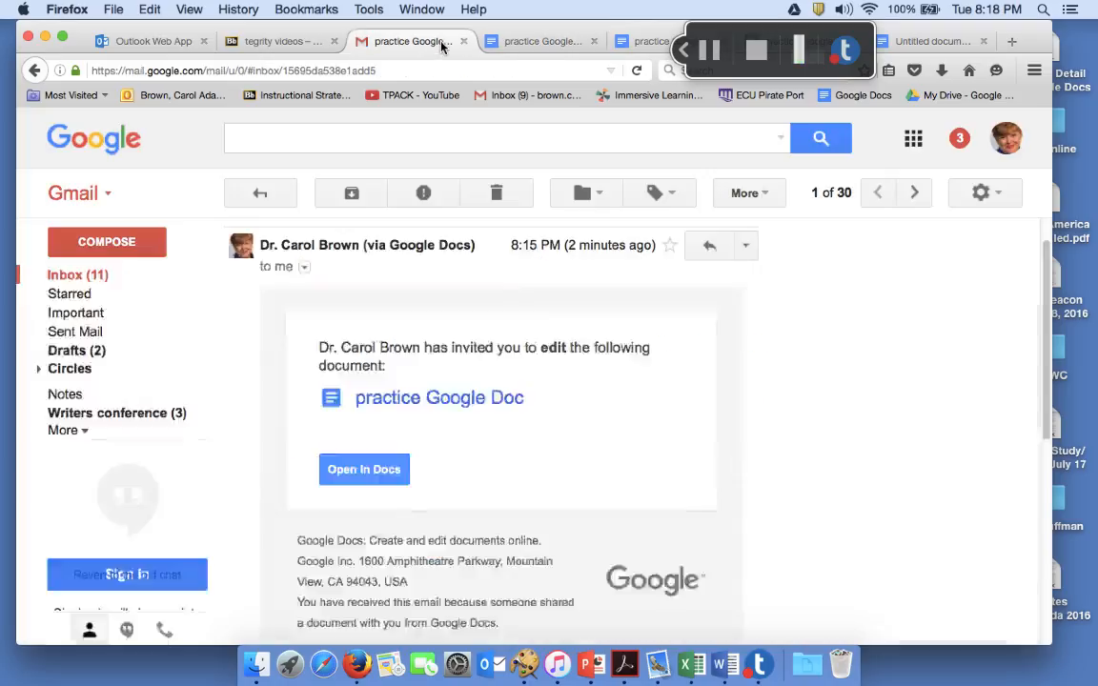
Open the shared practice doc with the invitation's 'Open in Docs' button and scroll through the guide
scroll(887, 412, "down", 1)
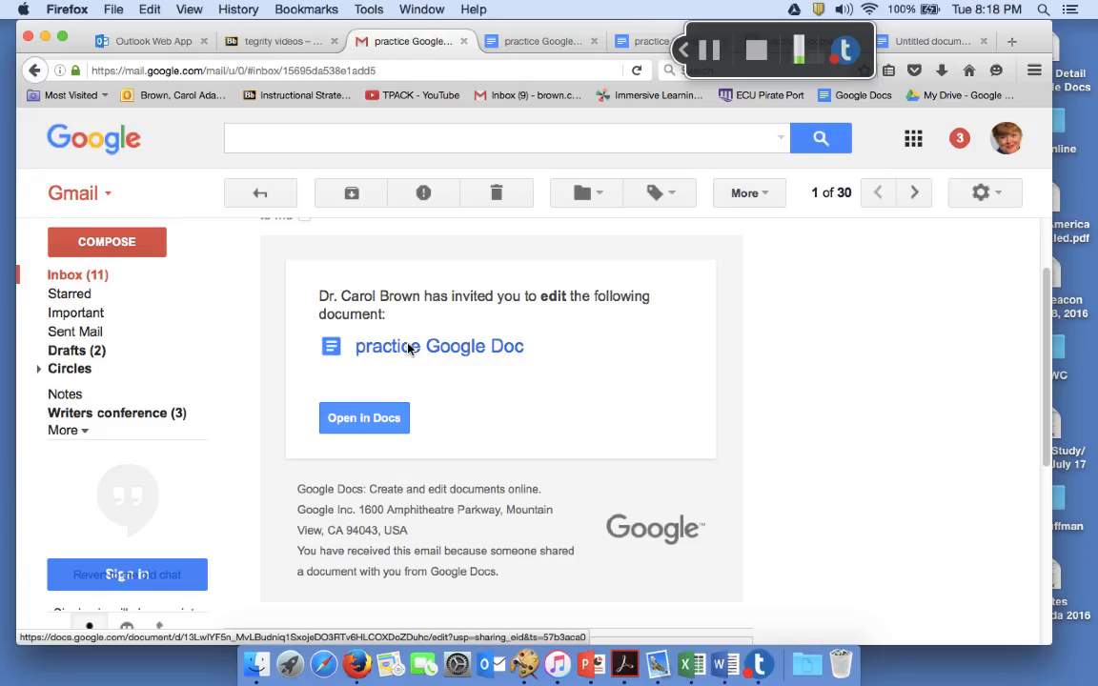
left_click(371, 420)
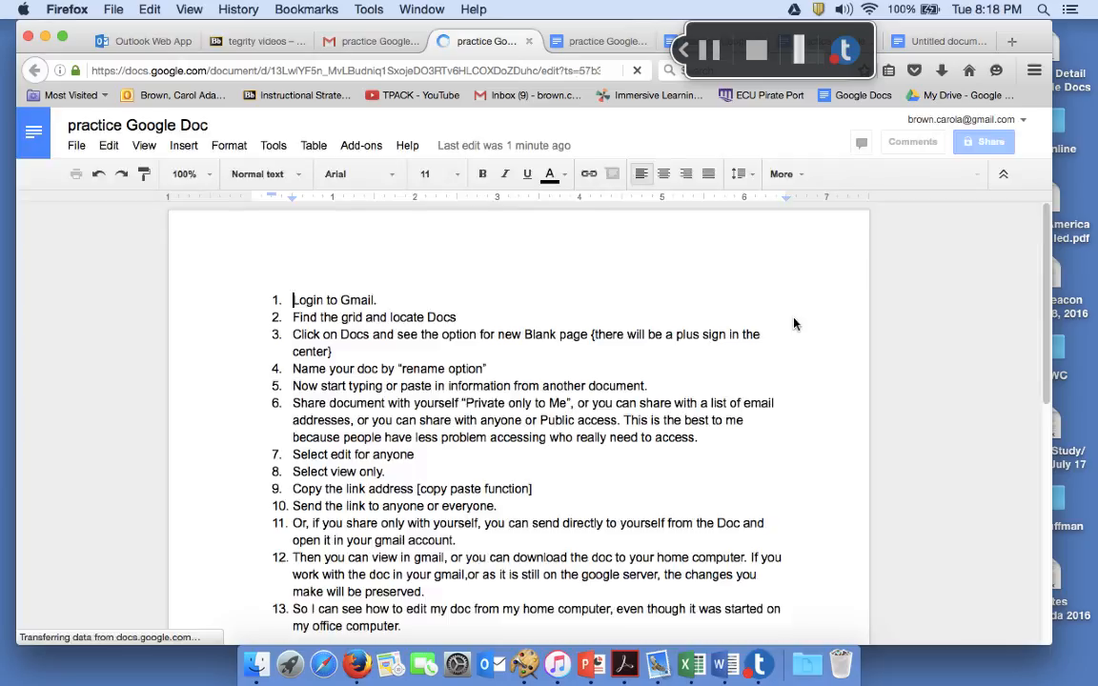
scroll(702, 384, "down", 2)
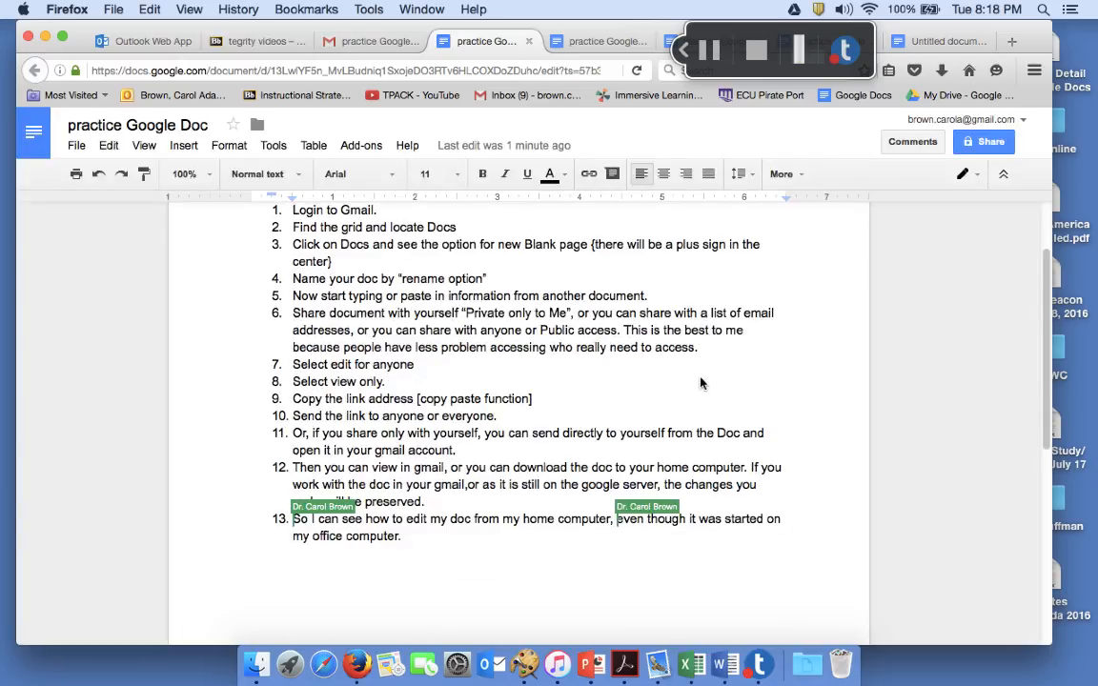
Download the doc as Word file practiceGoogleDoc.docx to the Desktop and open it
left_click(76, 146)
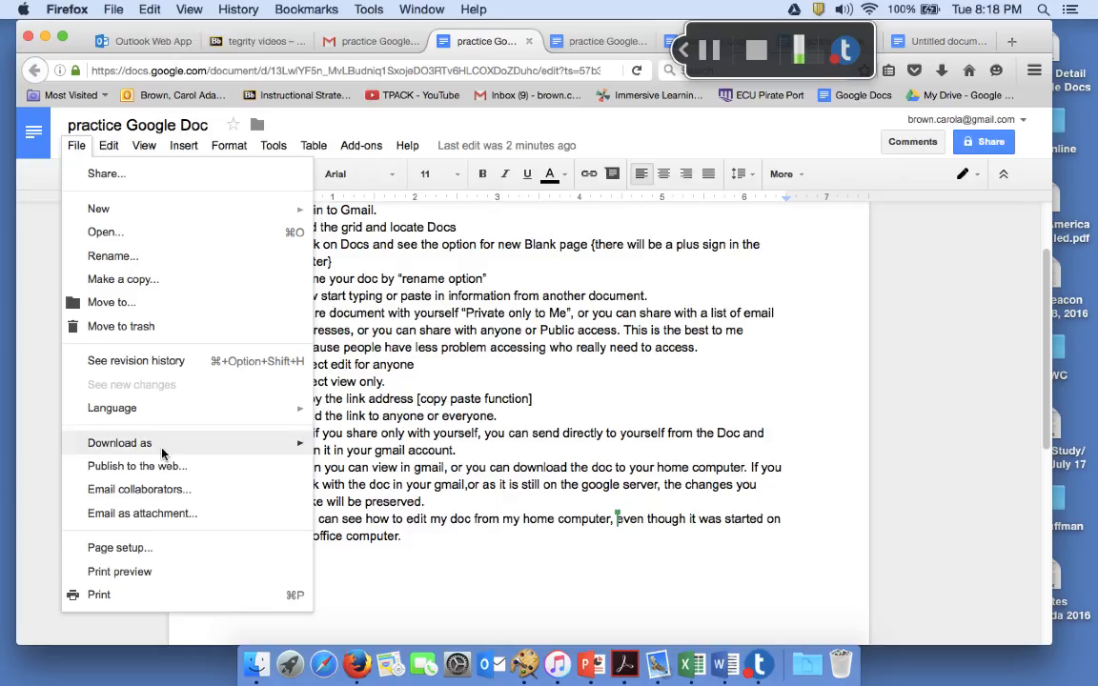
mouse_move(154, 444)
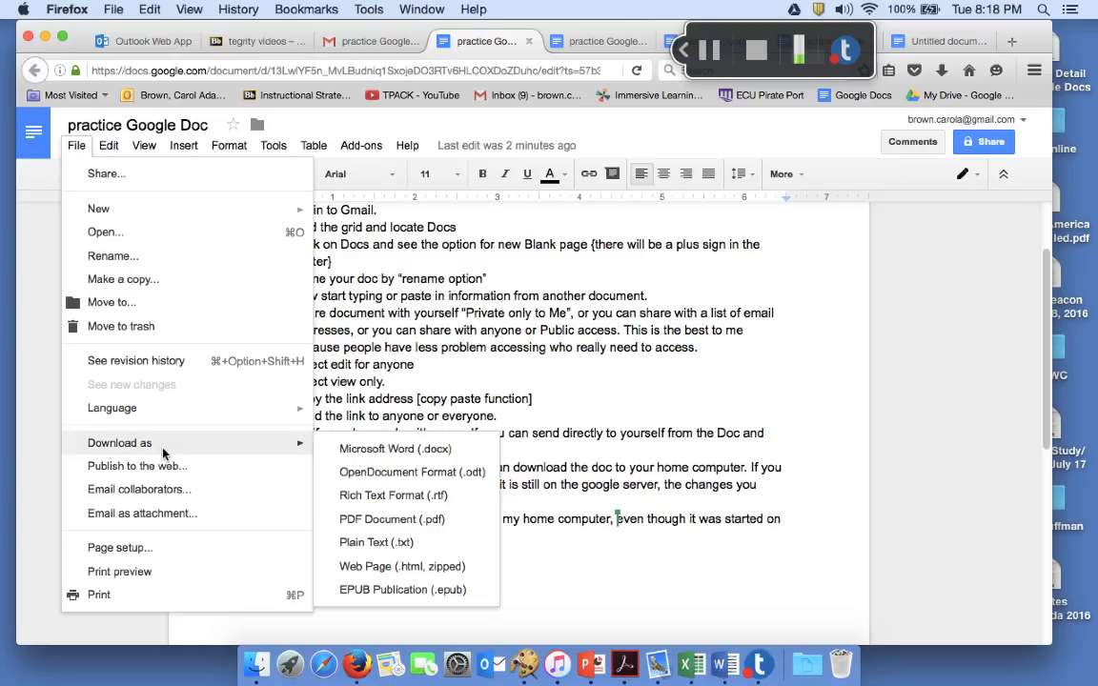
left_click(392, 454)
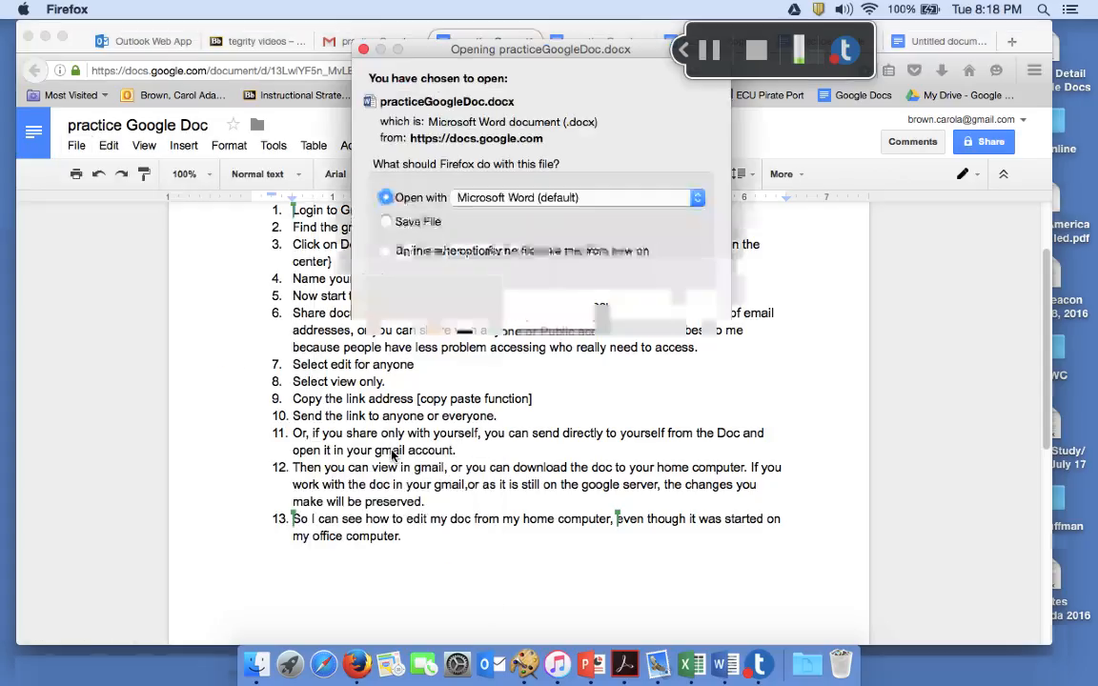
left_click(387, 222)
left_click(680, 305)
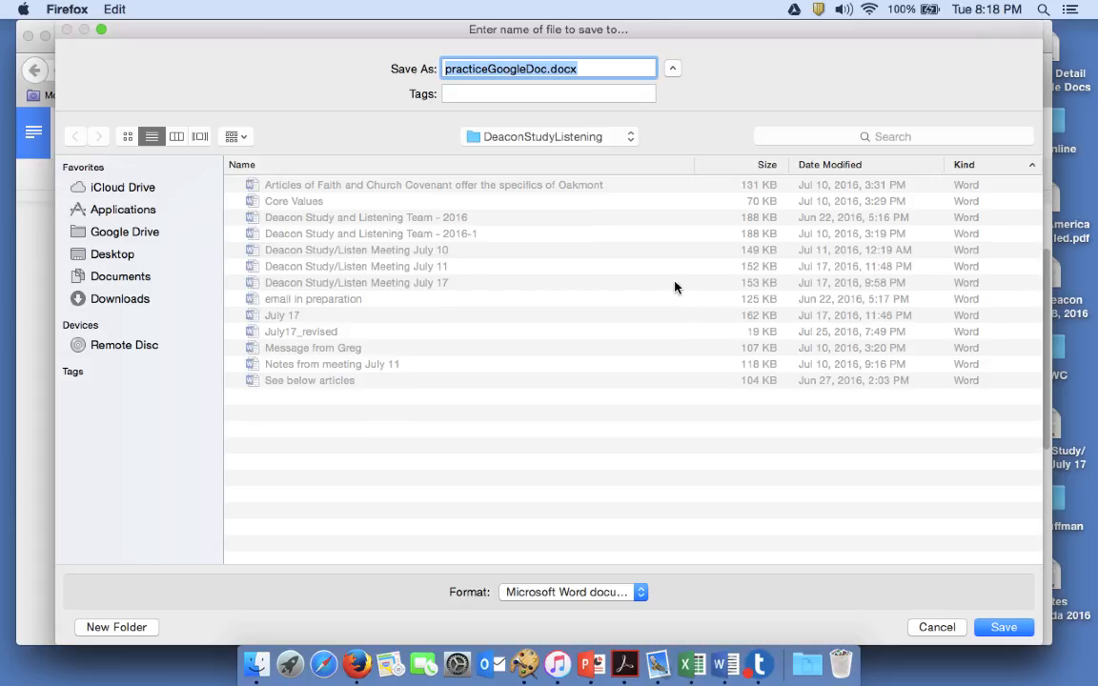
left_click(113, 255)
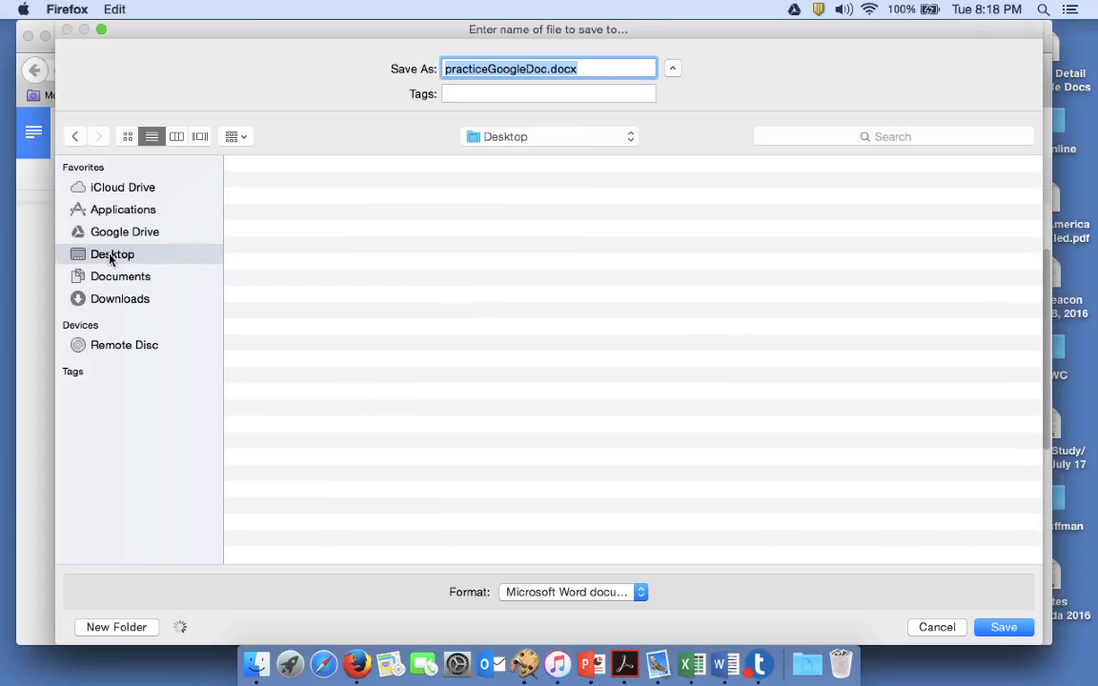
left_click(1014, 629)
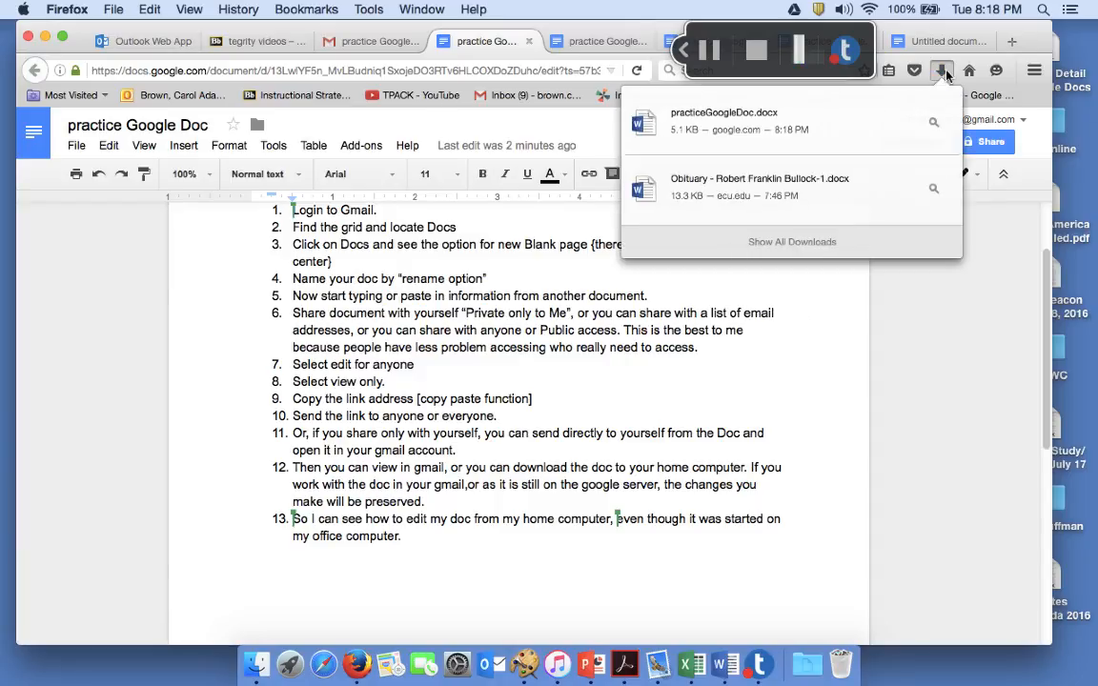
left_click(729, 109)
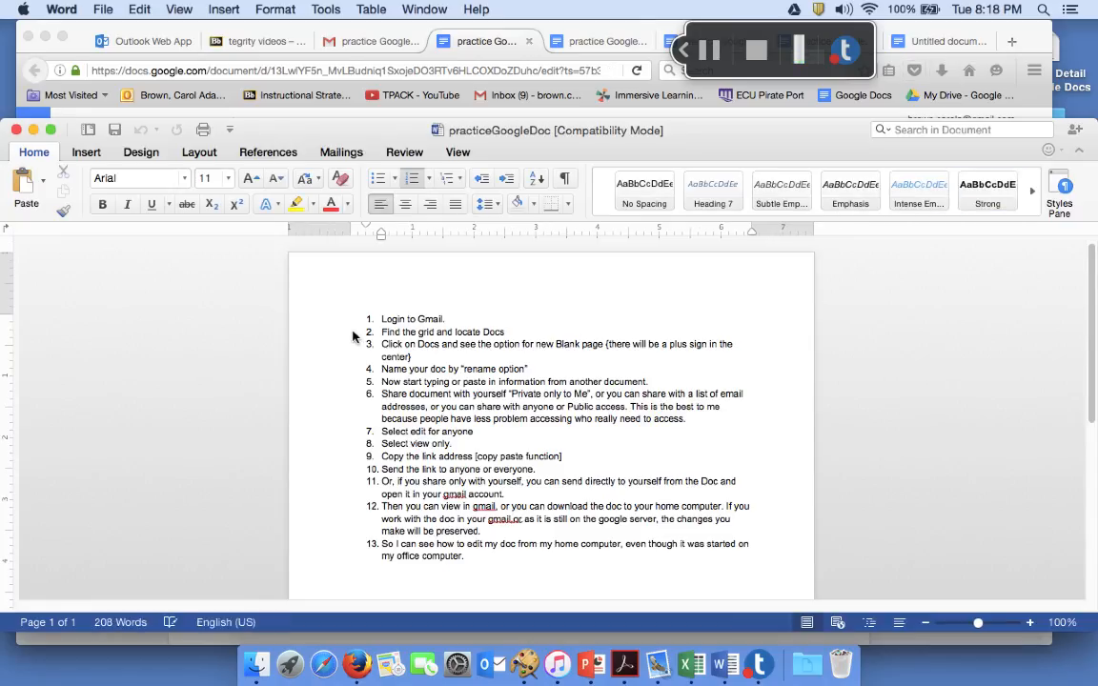
Move the Word window up, then leave Word and bring the Google Doc in Firefox forward
left_click_drag(250, 124, 280, 19)
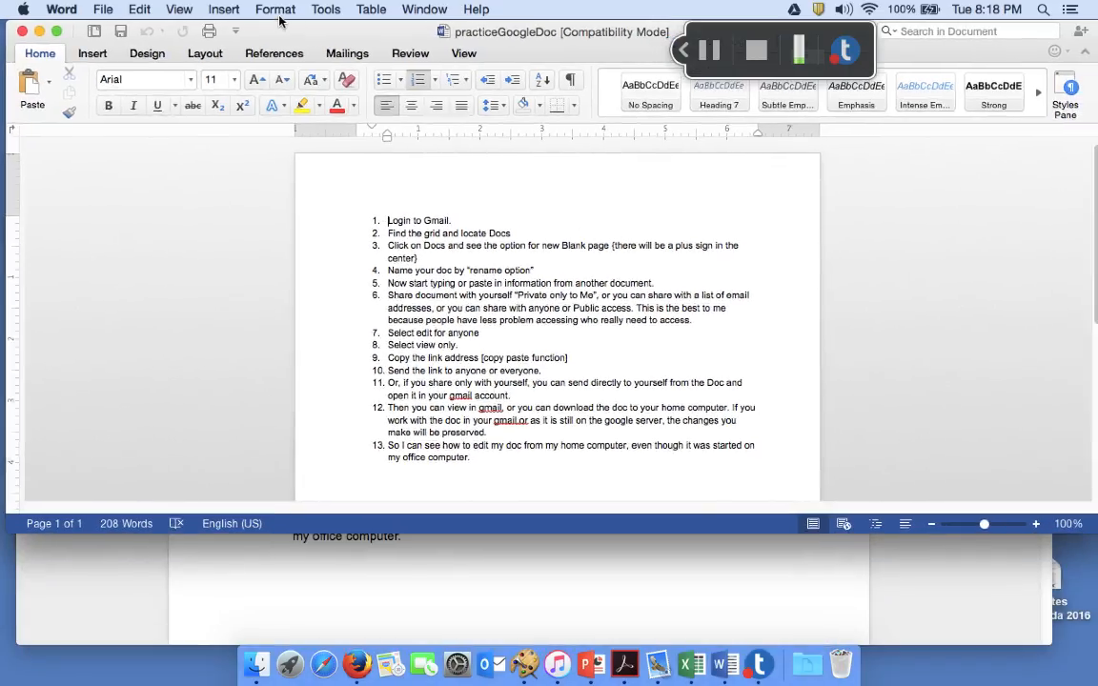
left_click(75, 14)
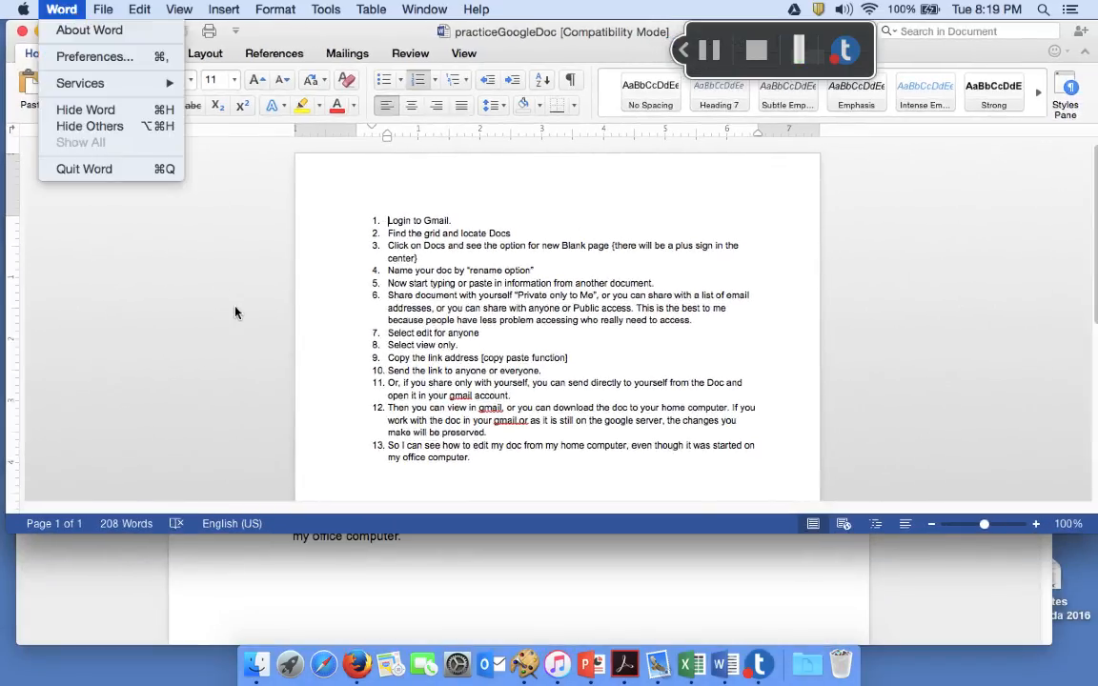
left_click(419, 595)
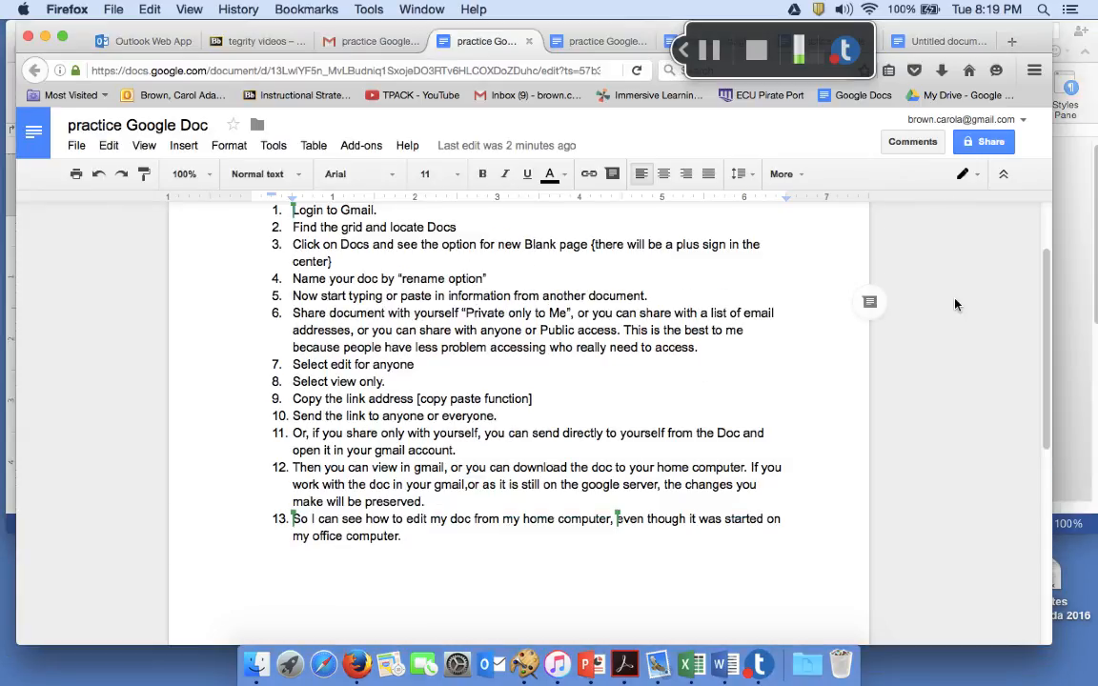
Turn on link sharing for the document with view-only permission
left_click(991, 143)
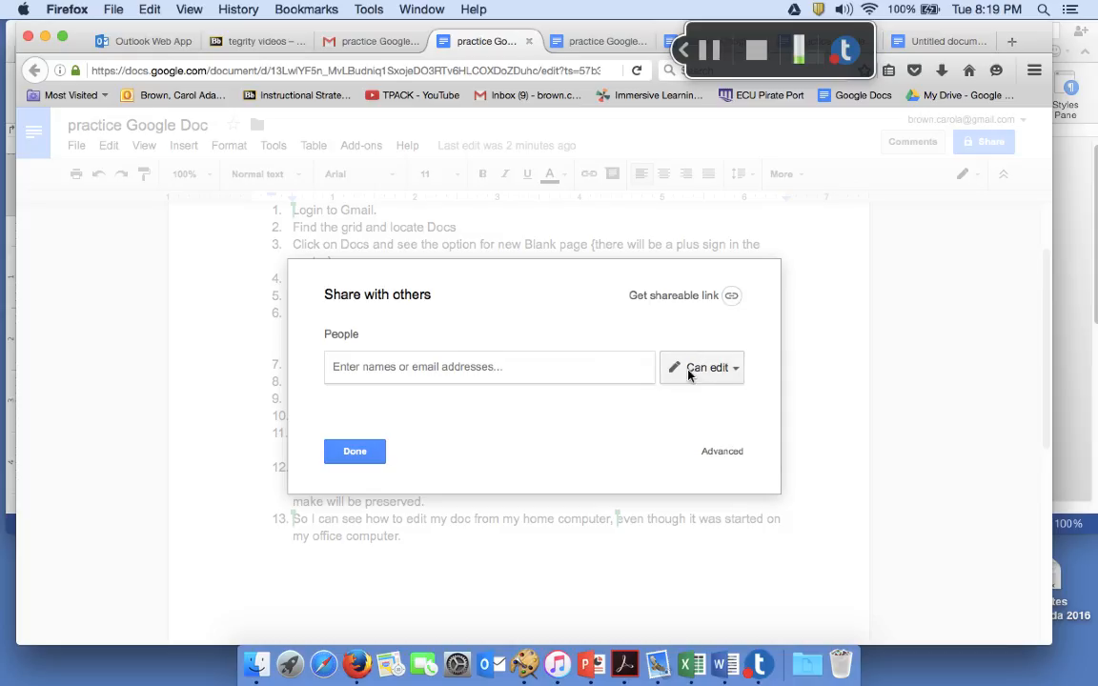
left_click(705, 297)
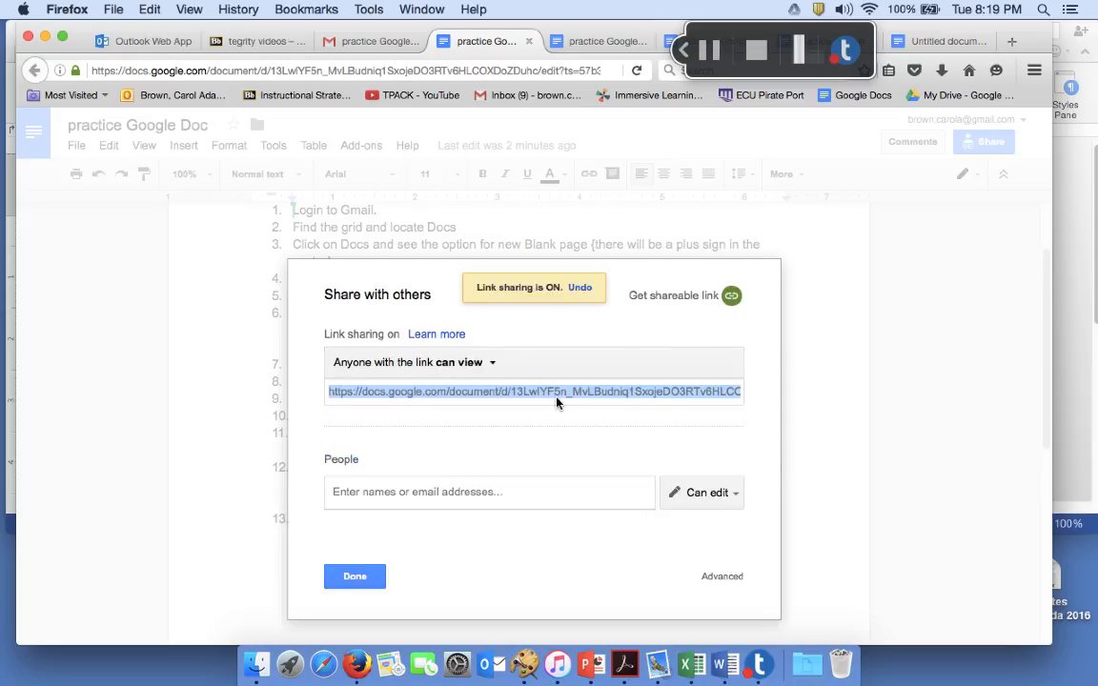
left_click(546, 416)
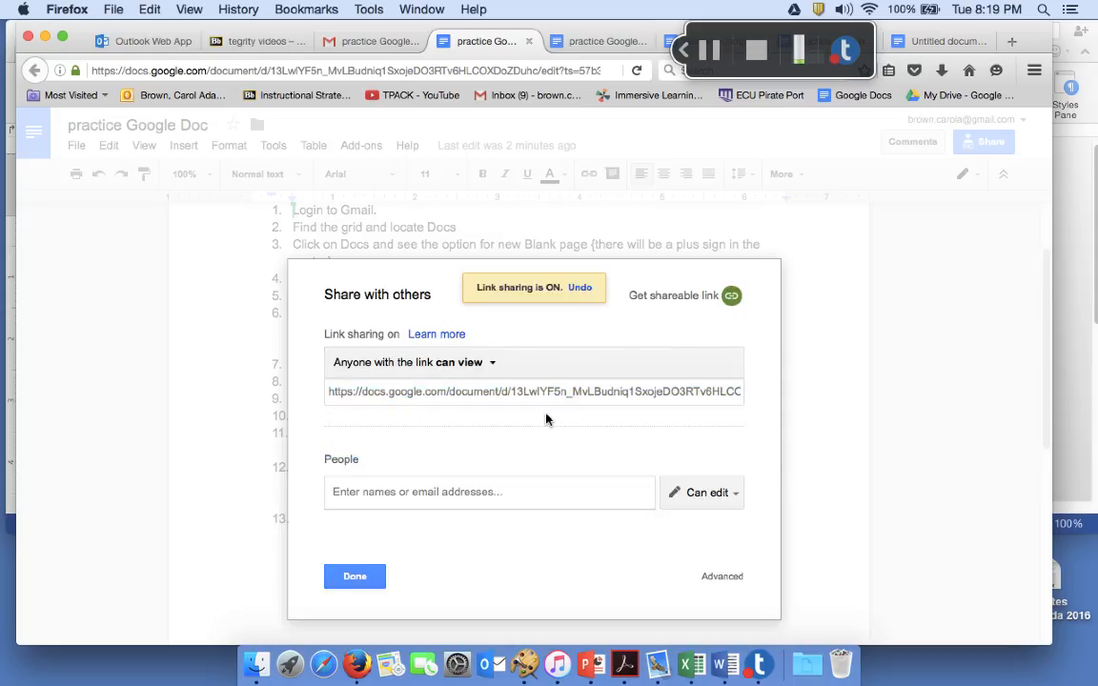
left_click(712, 496)
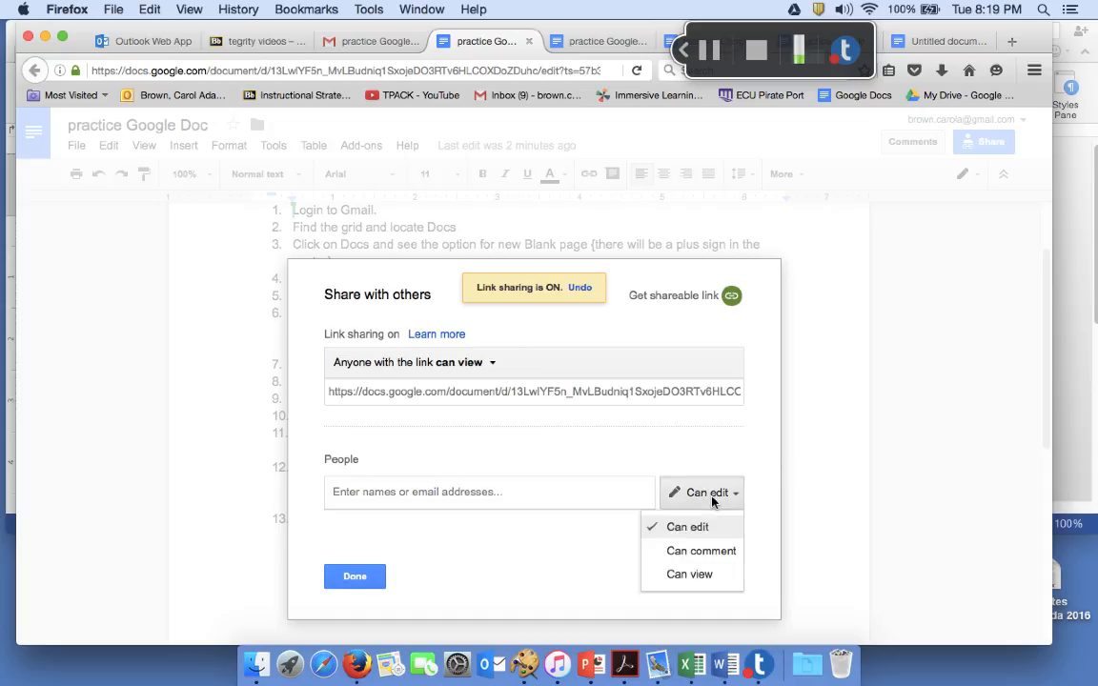
left_click(705, 576)
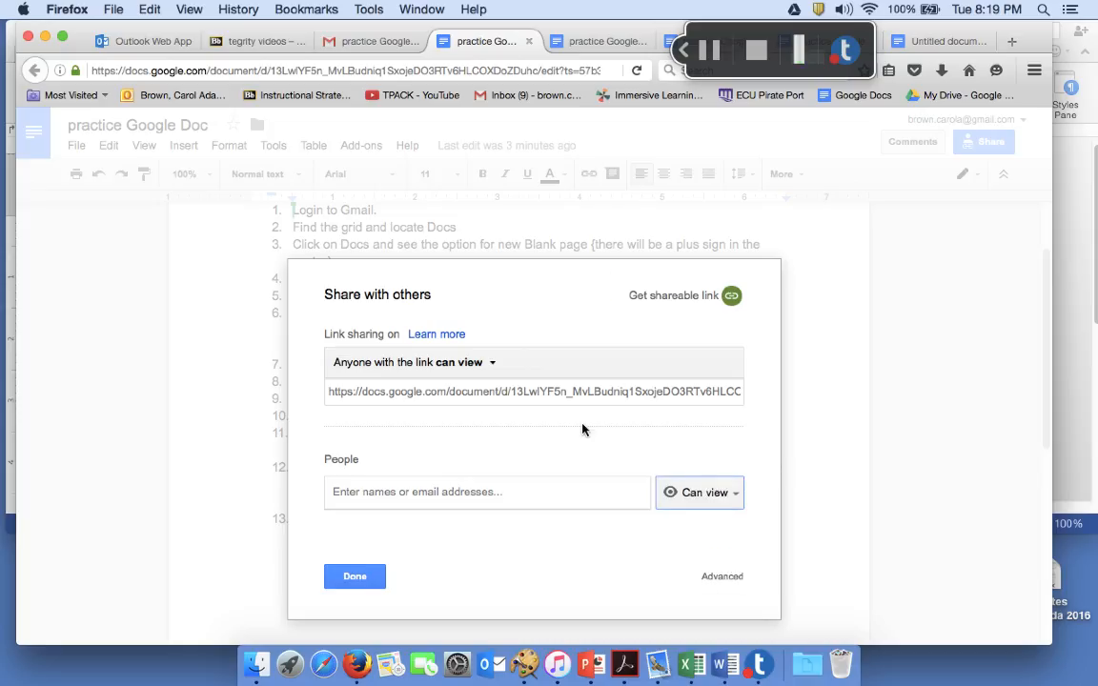
Copy the shareable link and close the sharing settings
left_click(495, 395)
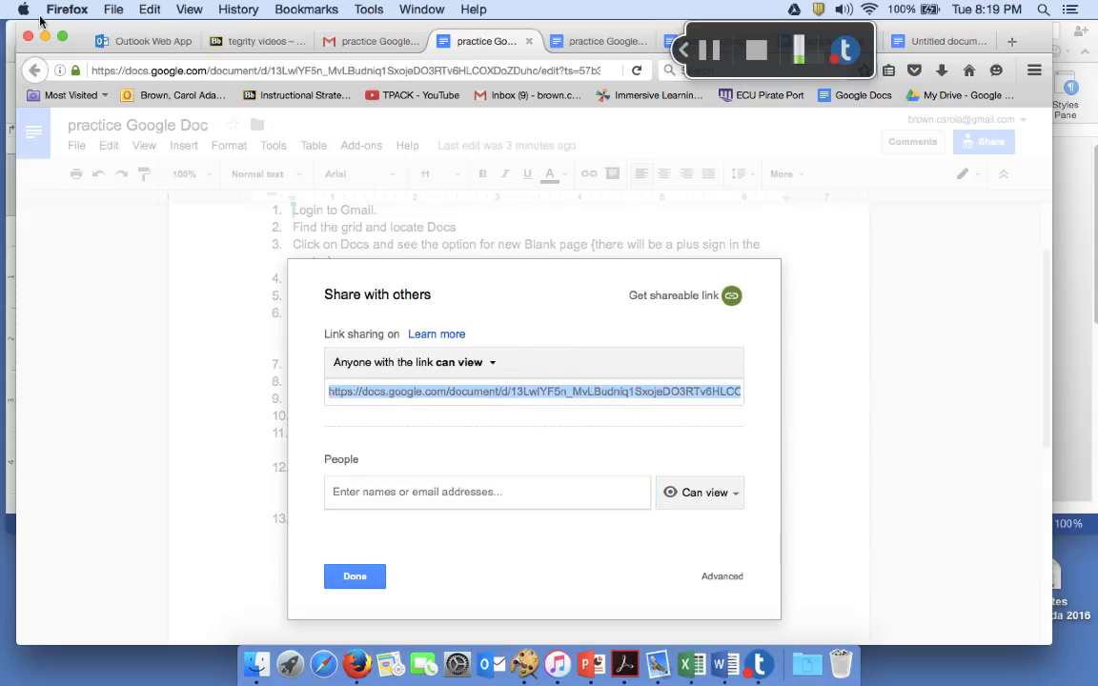
left_click(150, 10)
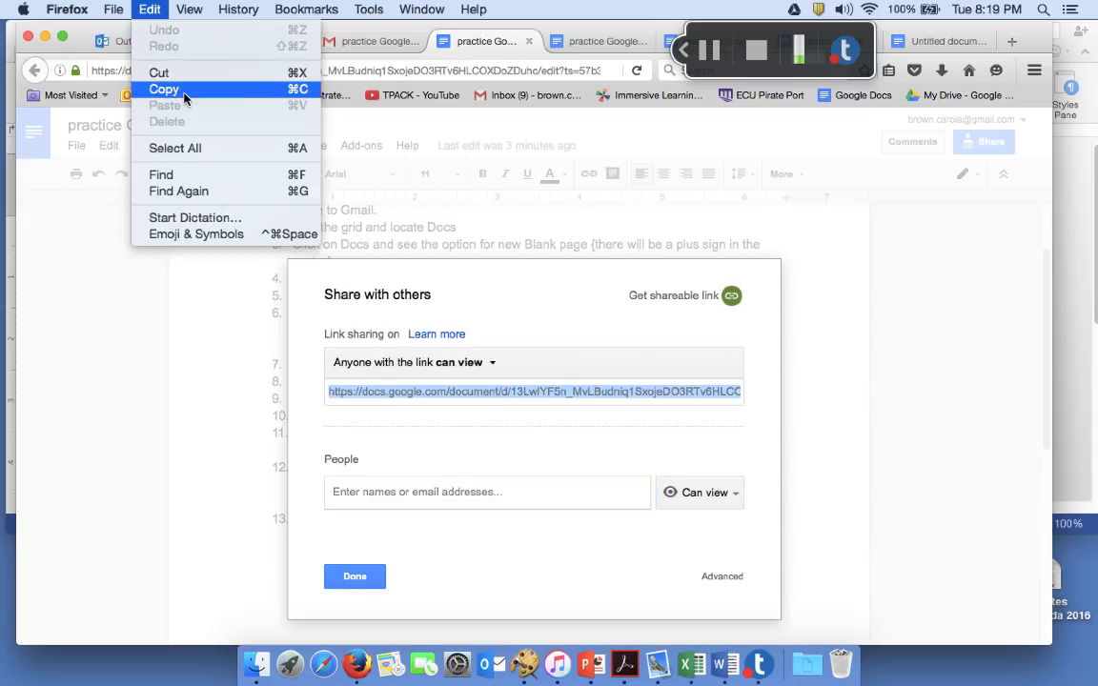
left_click(185, 91)
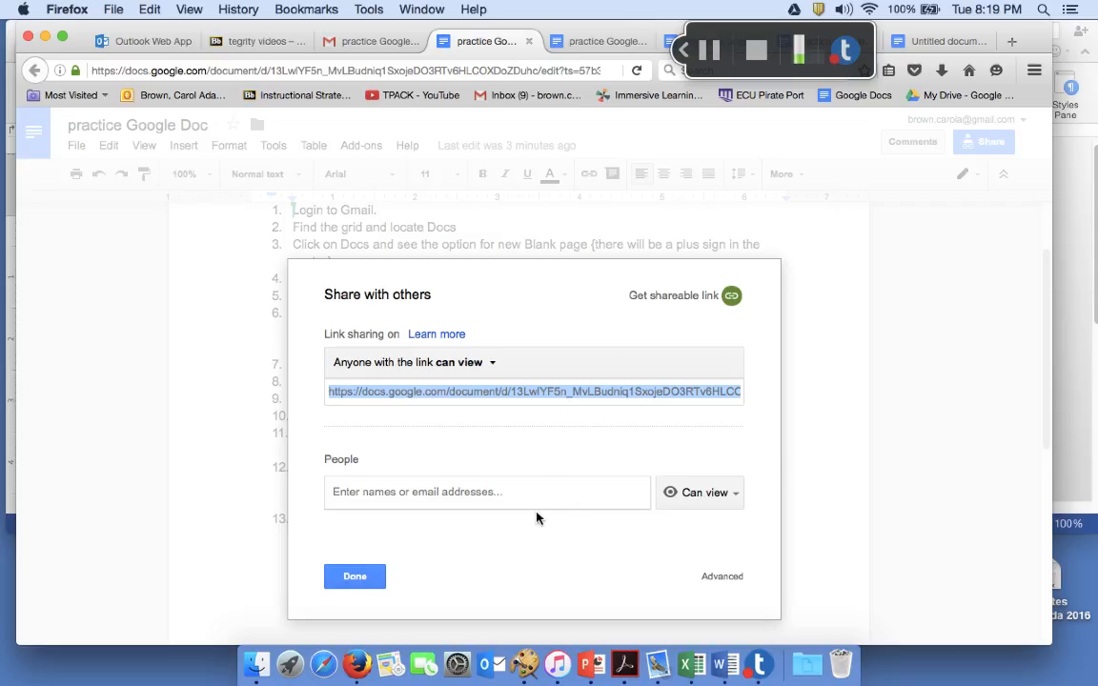
left_click(354, 578)
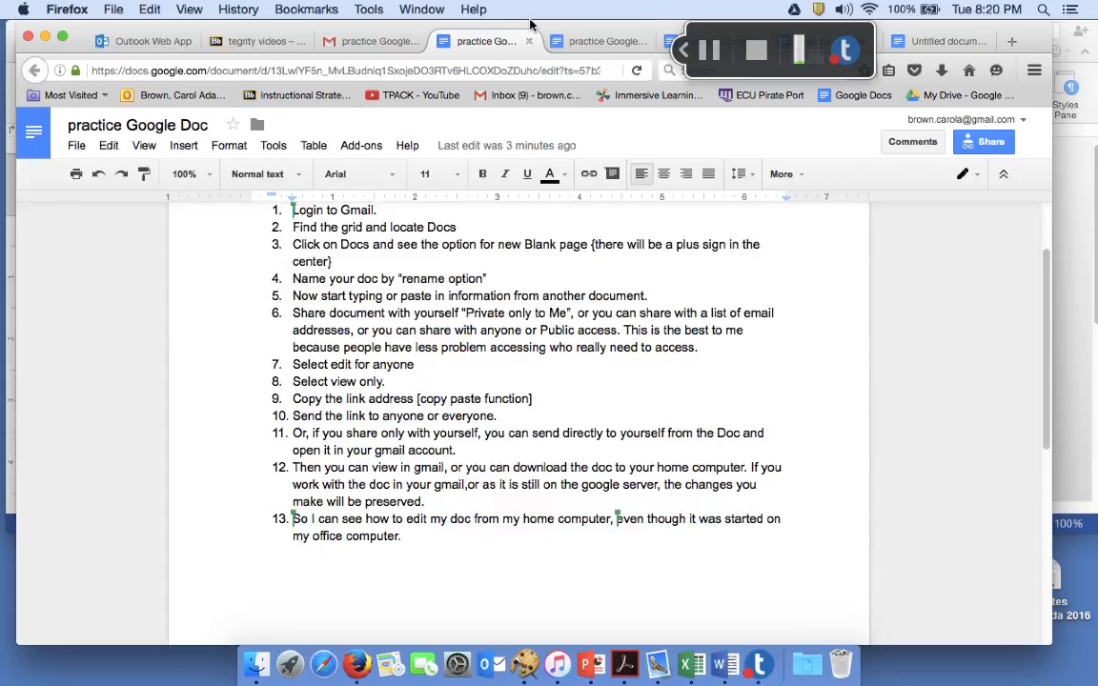
In Gmail, start a new email to your own address with subject 'google practice'
left_click(400, 42)
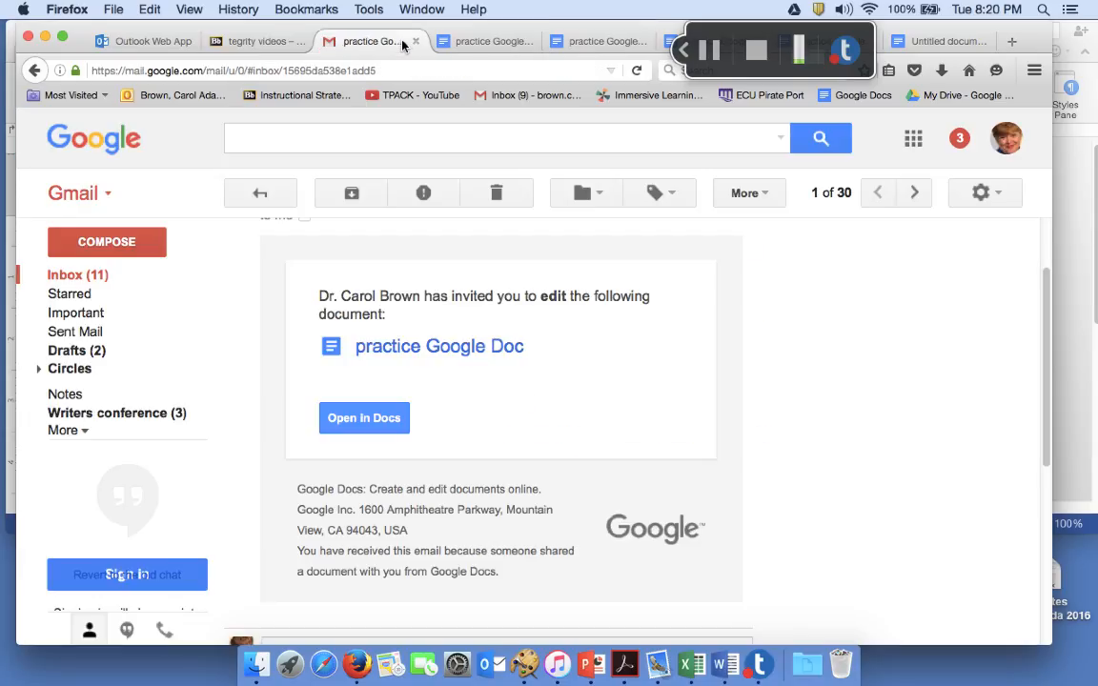
left_click(118, 246)
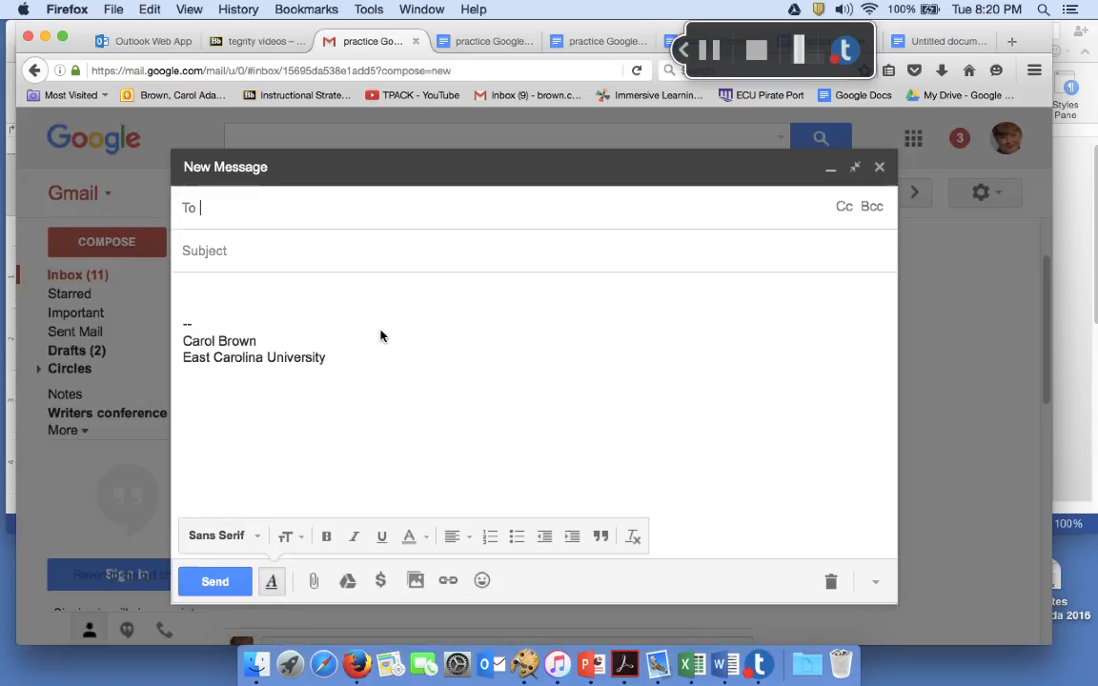
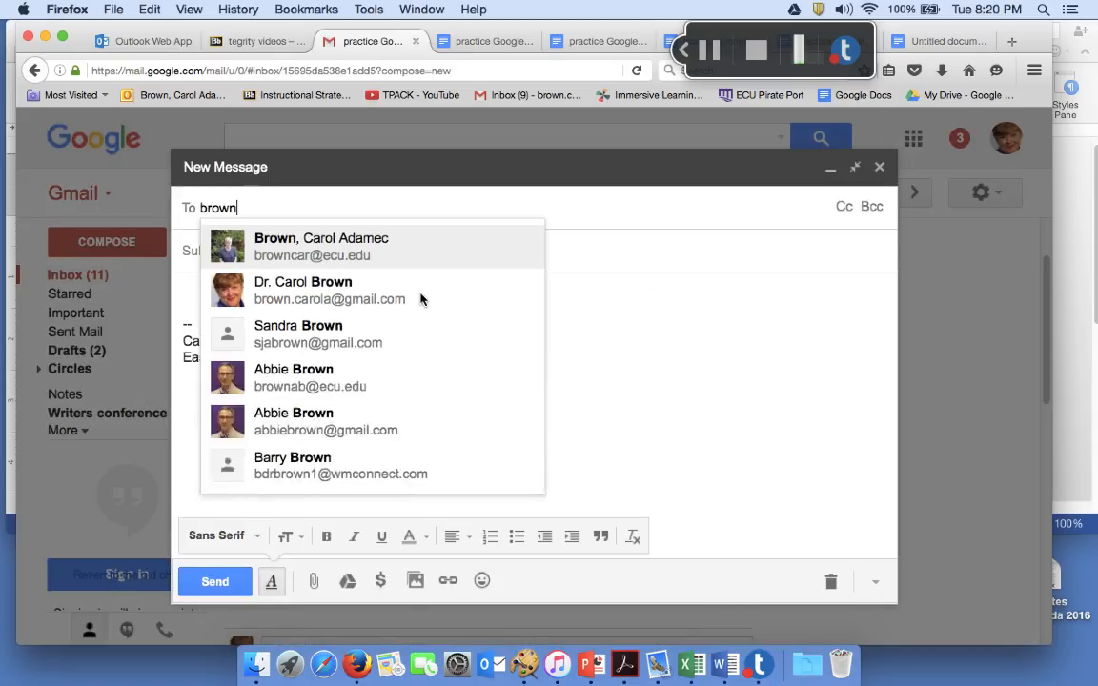
left_click(286, 240)
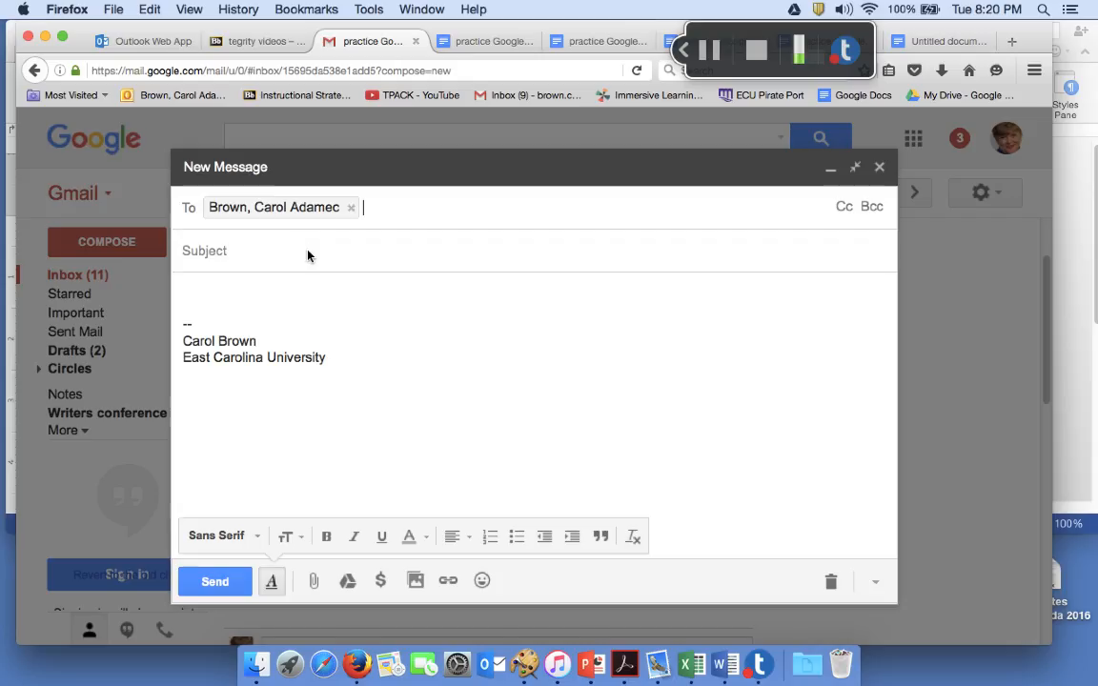
left_click(301, 263)
type("gogoel")
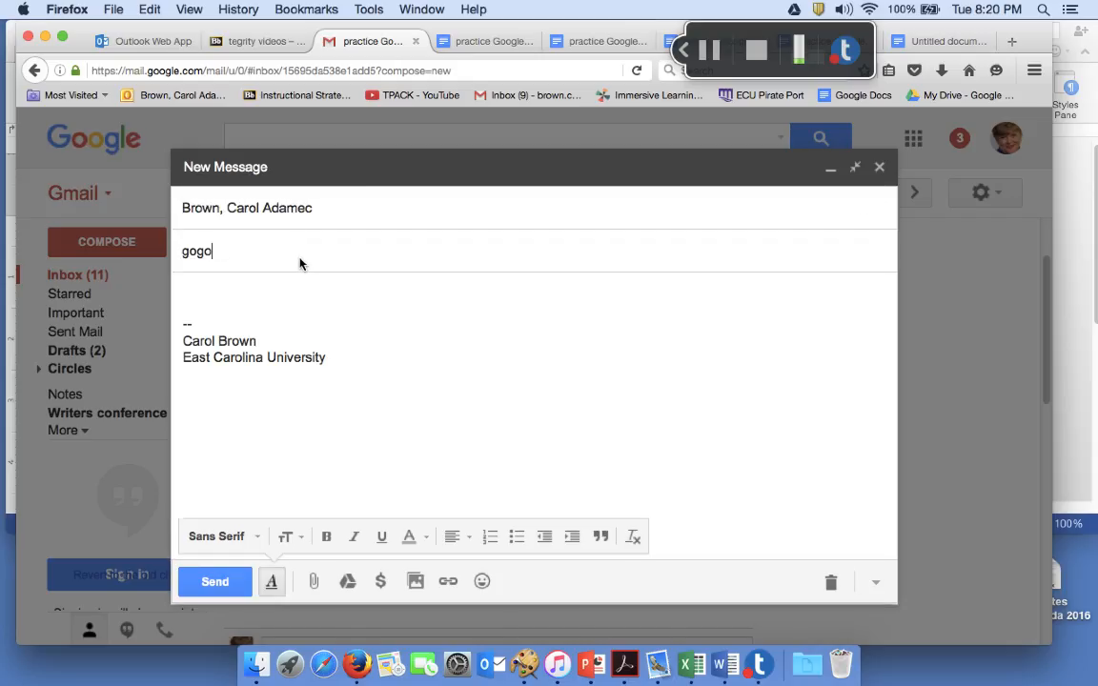
key("BackSpace")
key("BackSpace")
key("BackSpace")
key("BackSpace")
type("ogle practice")
Paste the document link into the body, make it a hyperlink, and send the email
left_click(199, 302)
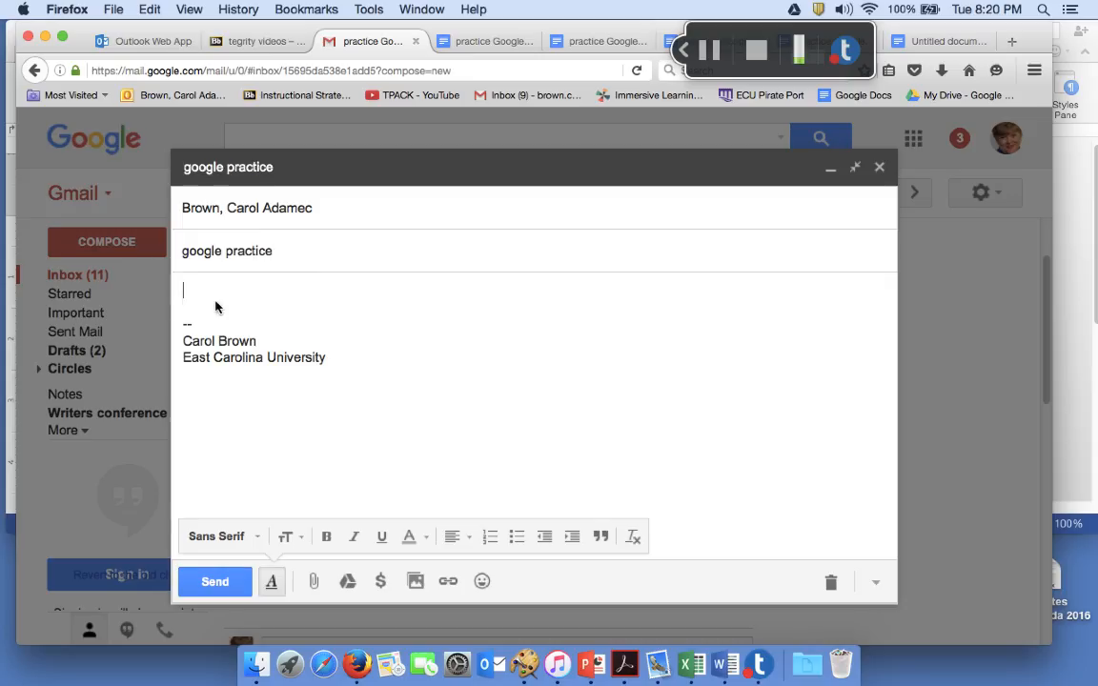
key("super+v")
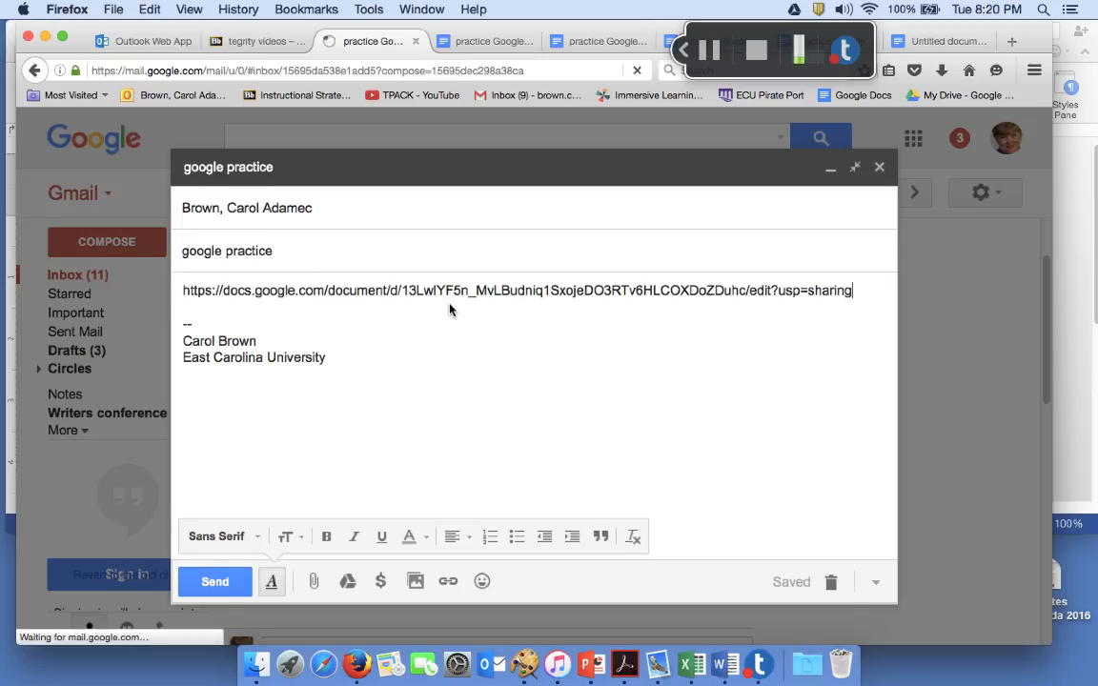
key("Return")
key("Return")
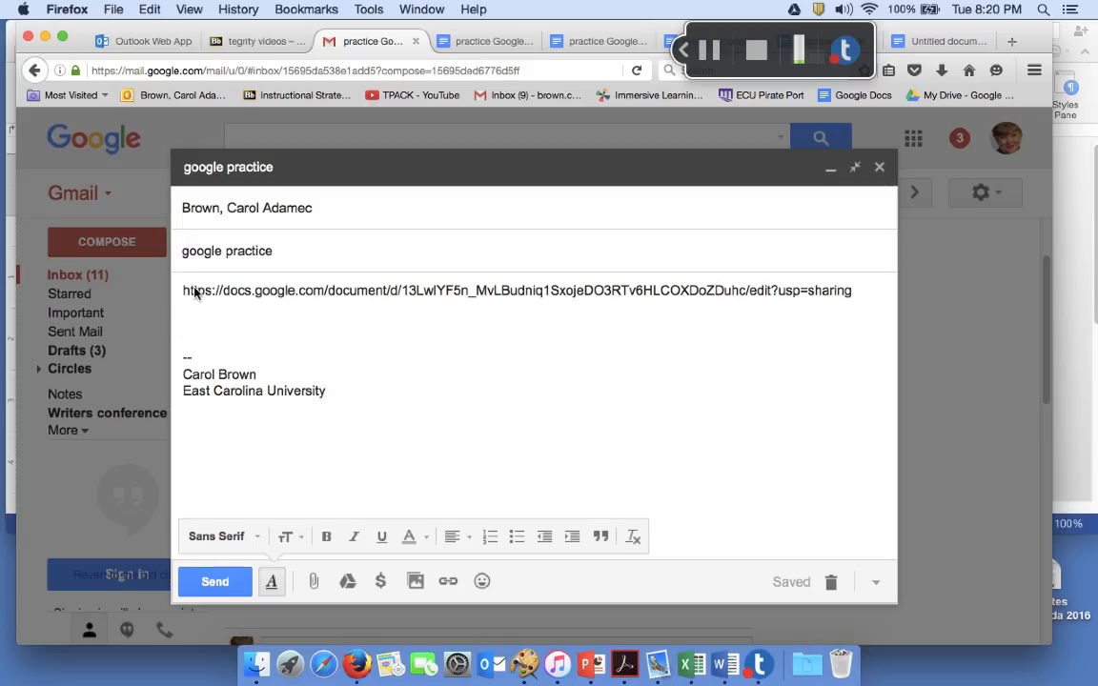
left_click_drag(189, 290, 888, 292)
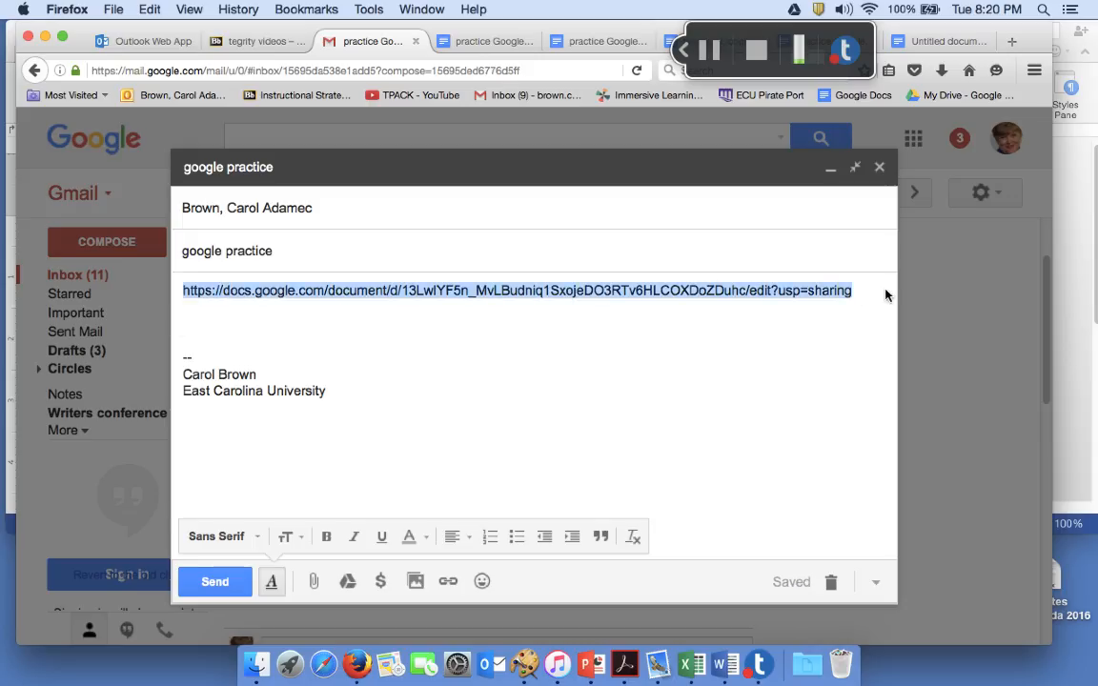
left_click(458, 583)
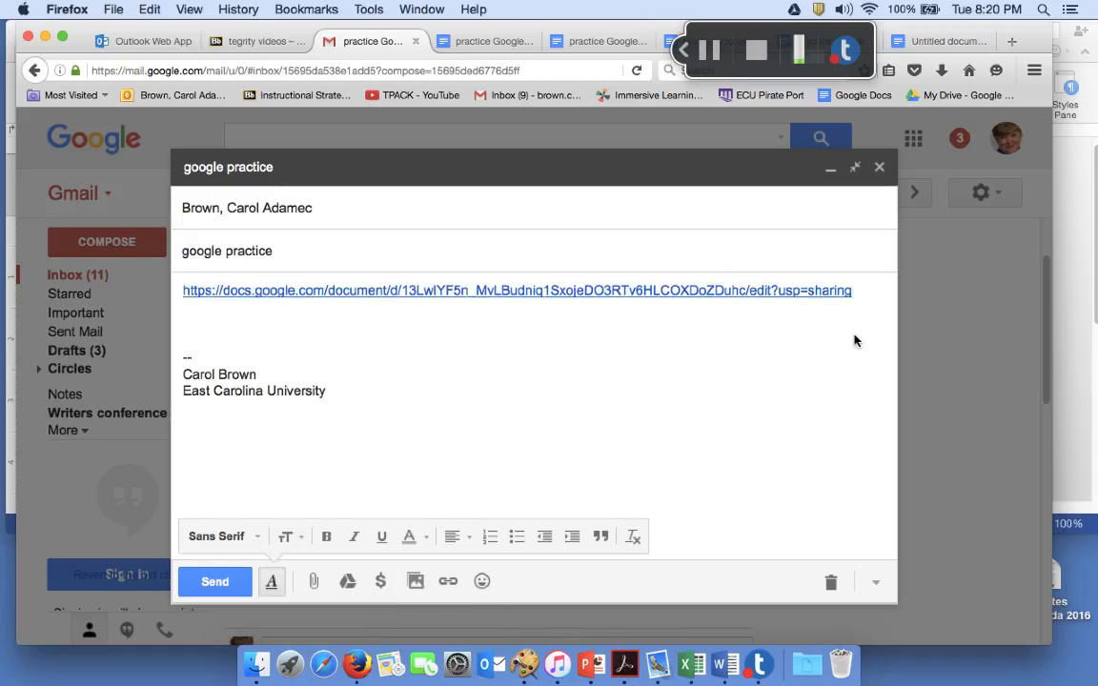
left_click(215, 582)
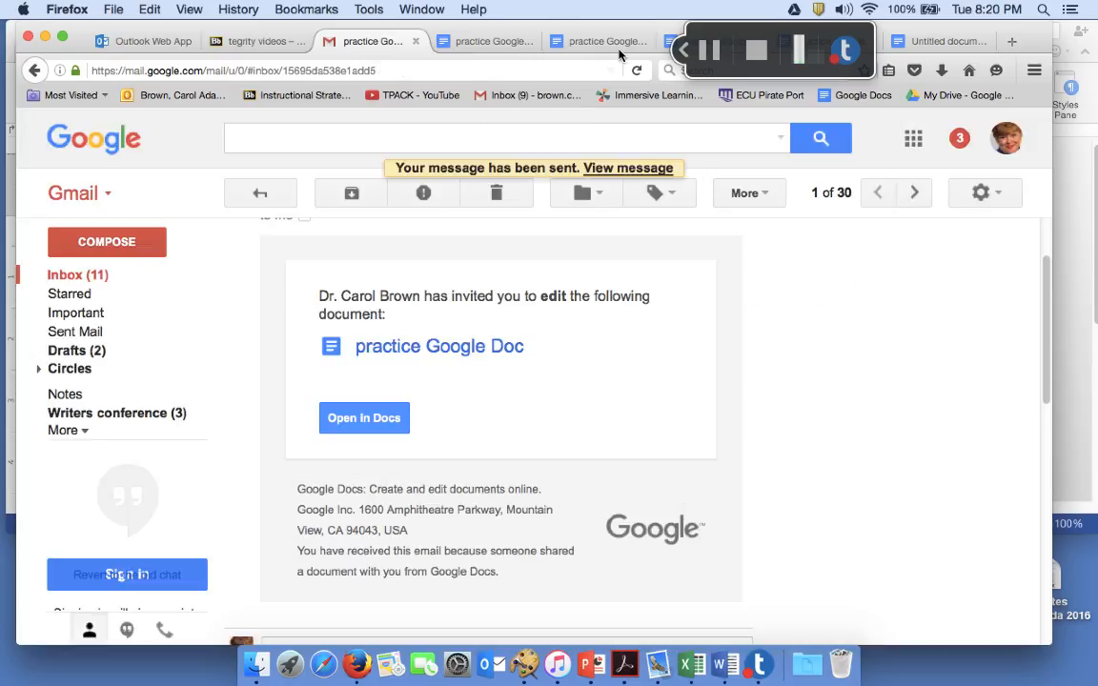
left_click(180, 96)
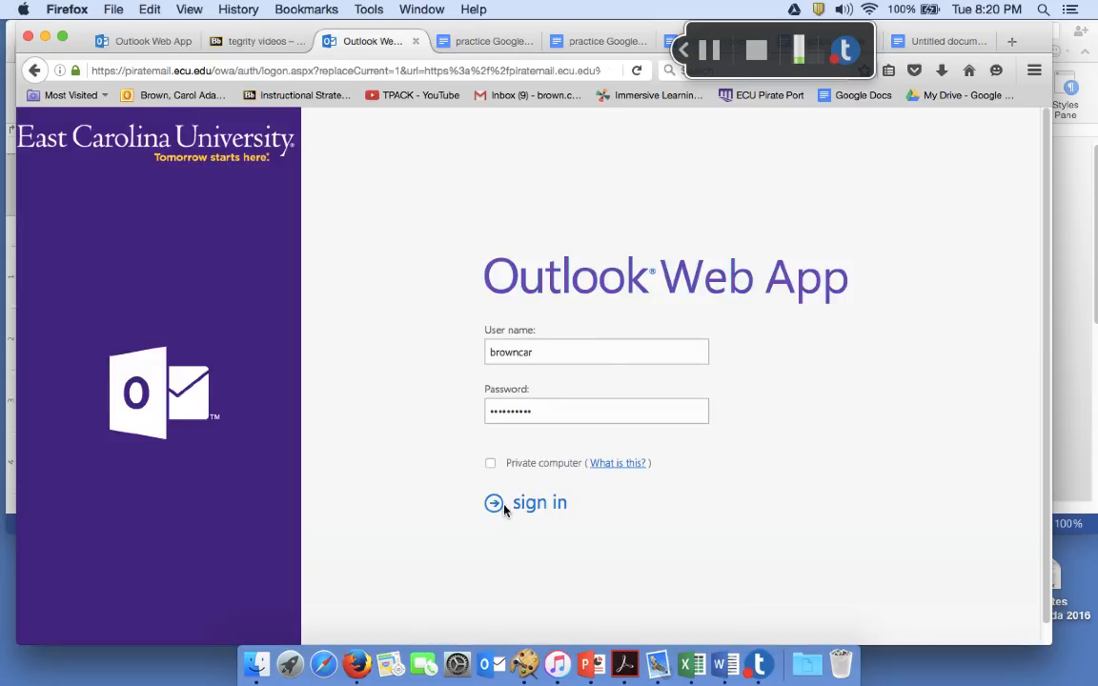
Sign in to Outlook Web App, open the 'google practice' email, and follow its Docs link
left_click(505, 507)
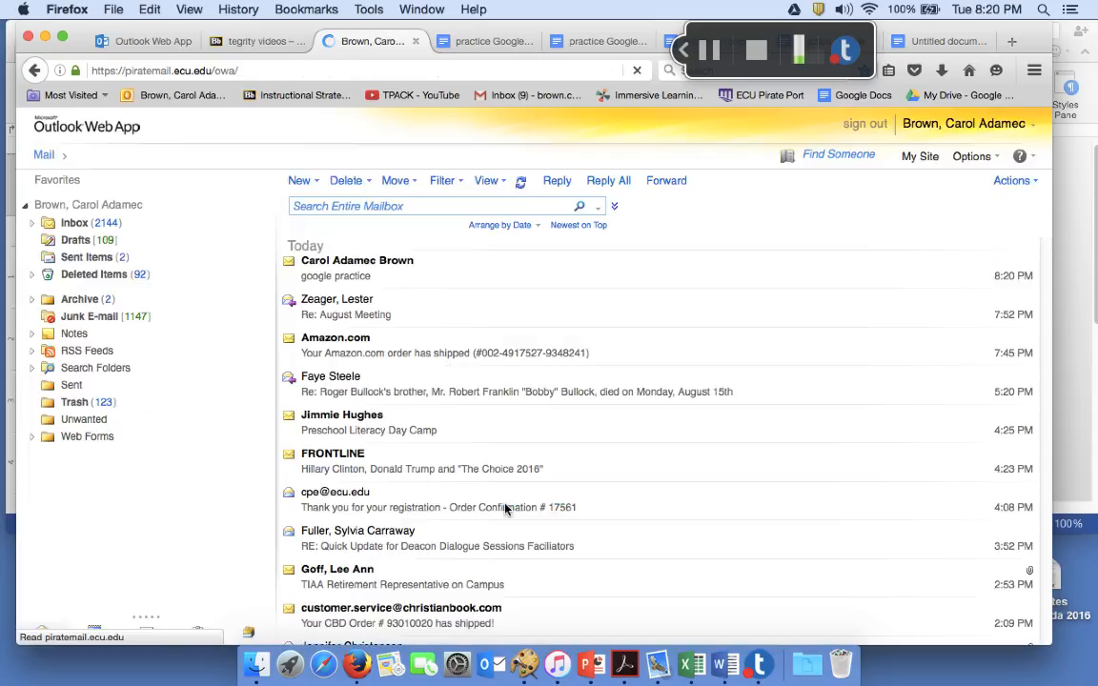
double_click(371, 269)
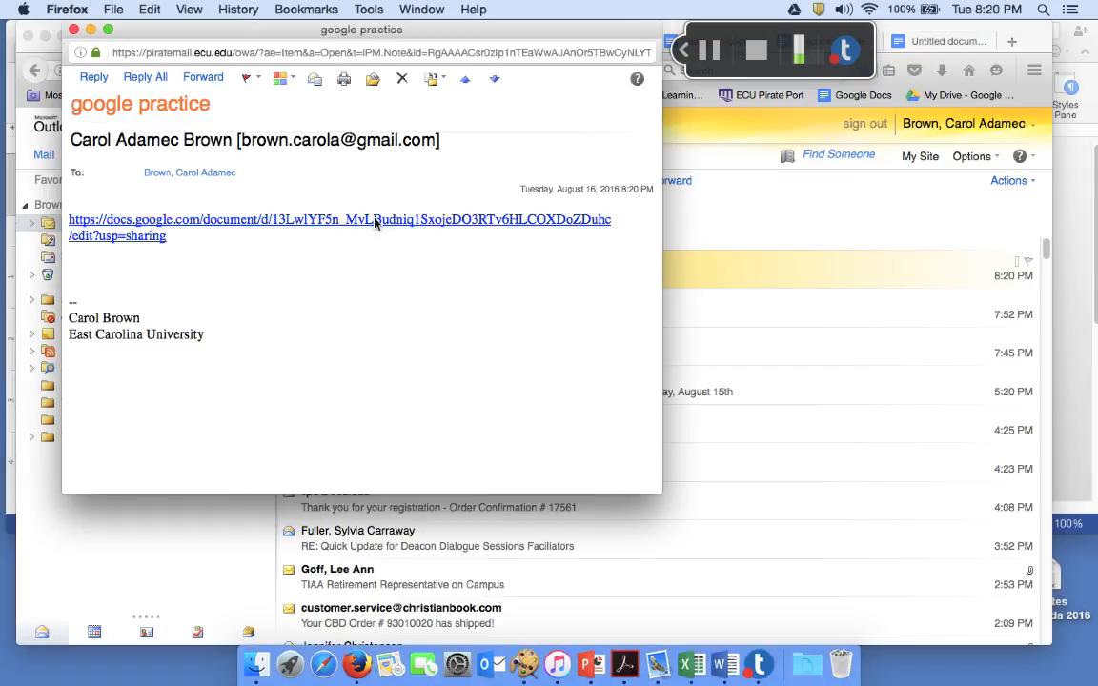
left_click(374, 222)
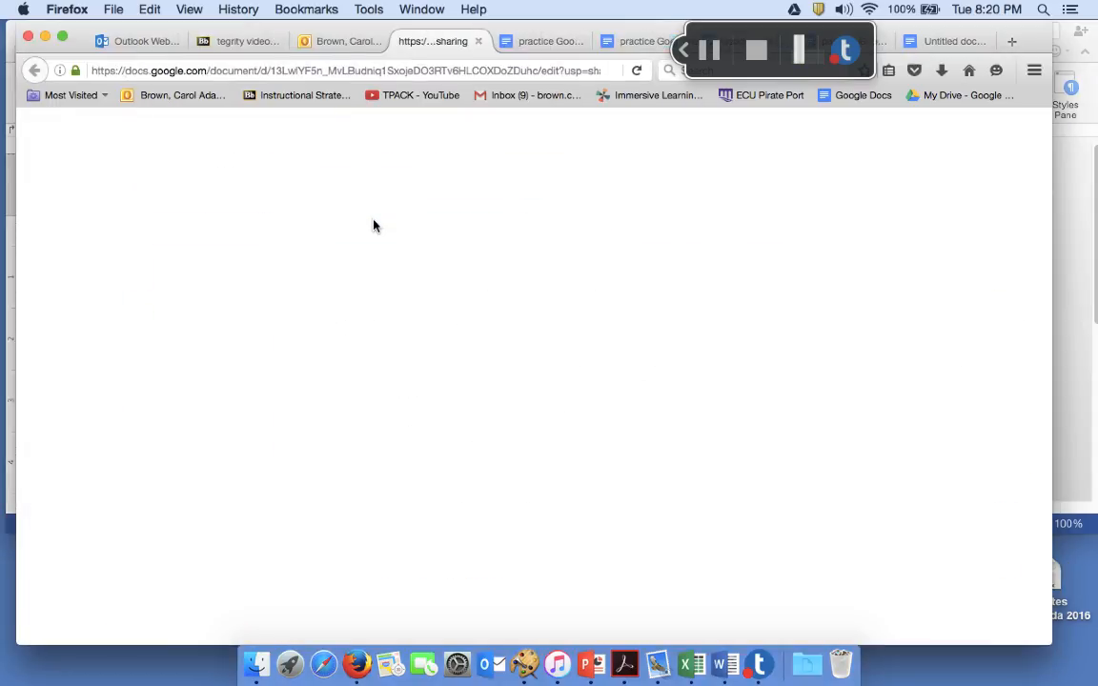